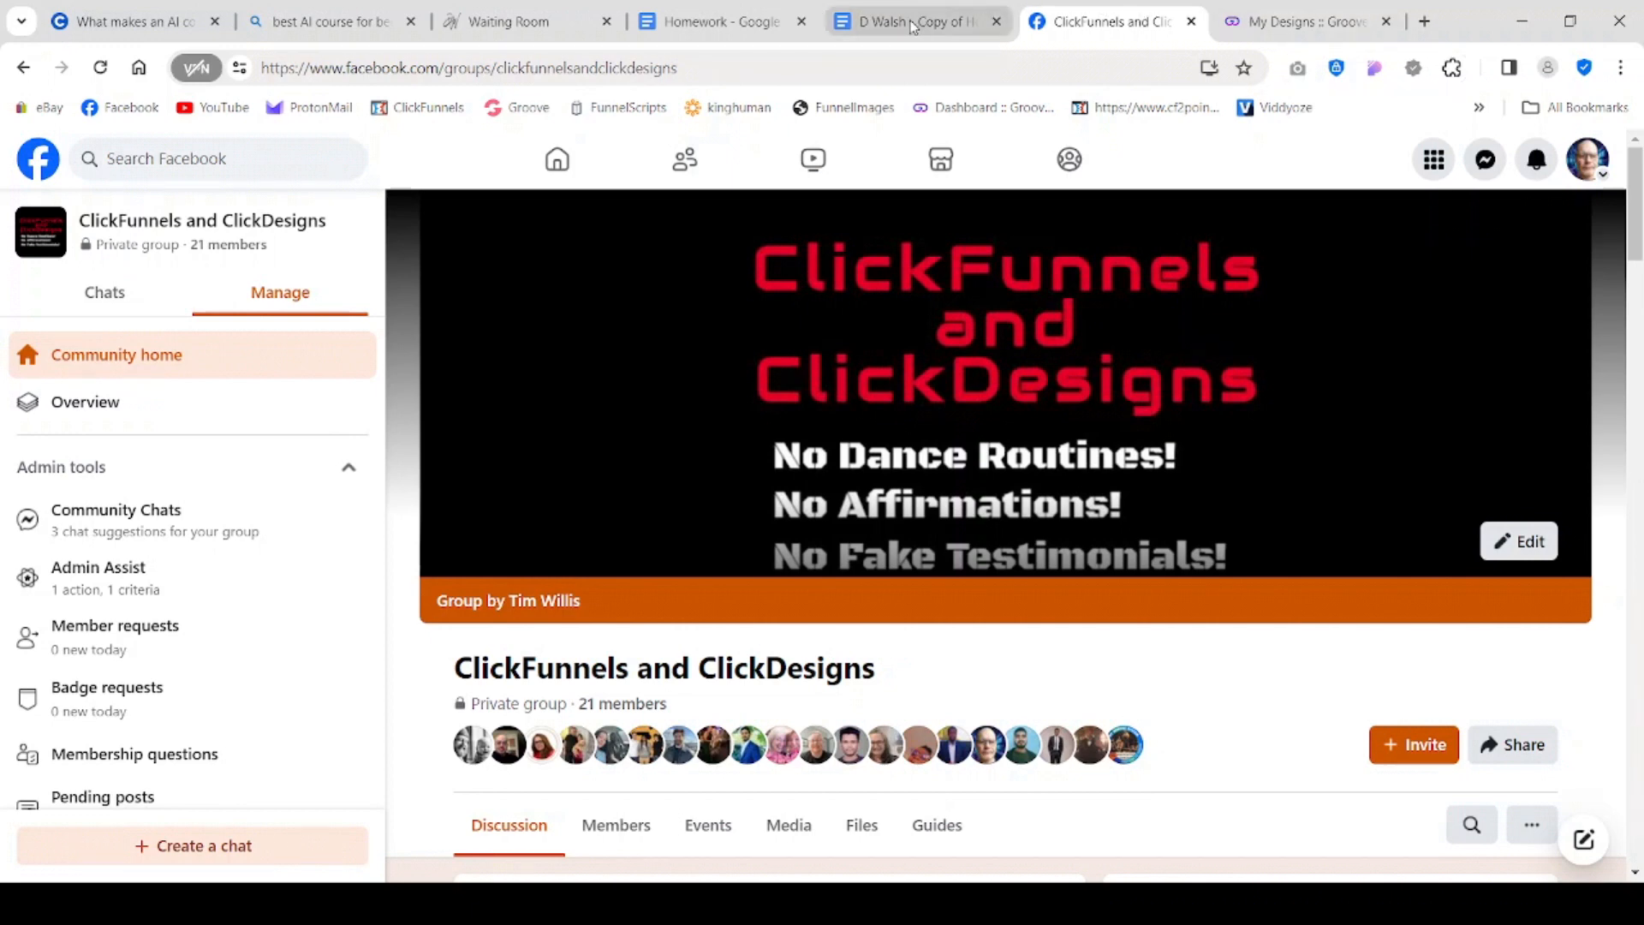
Switch to GrooveDesignerPro and open the Facebook Group Cover 3a - (Labrat) design for editing.
{"action": "left_click", "coordinate": [1312, 25]}
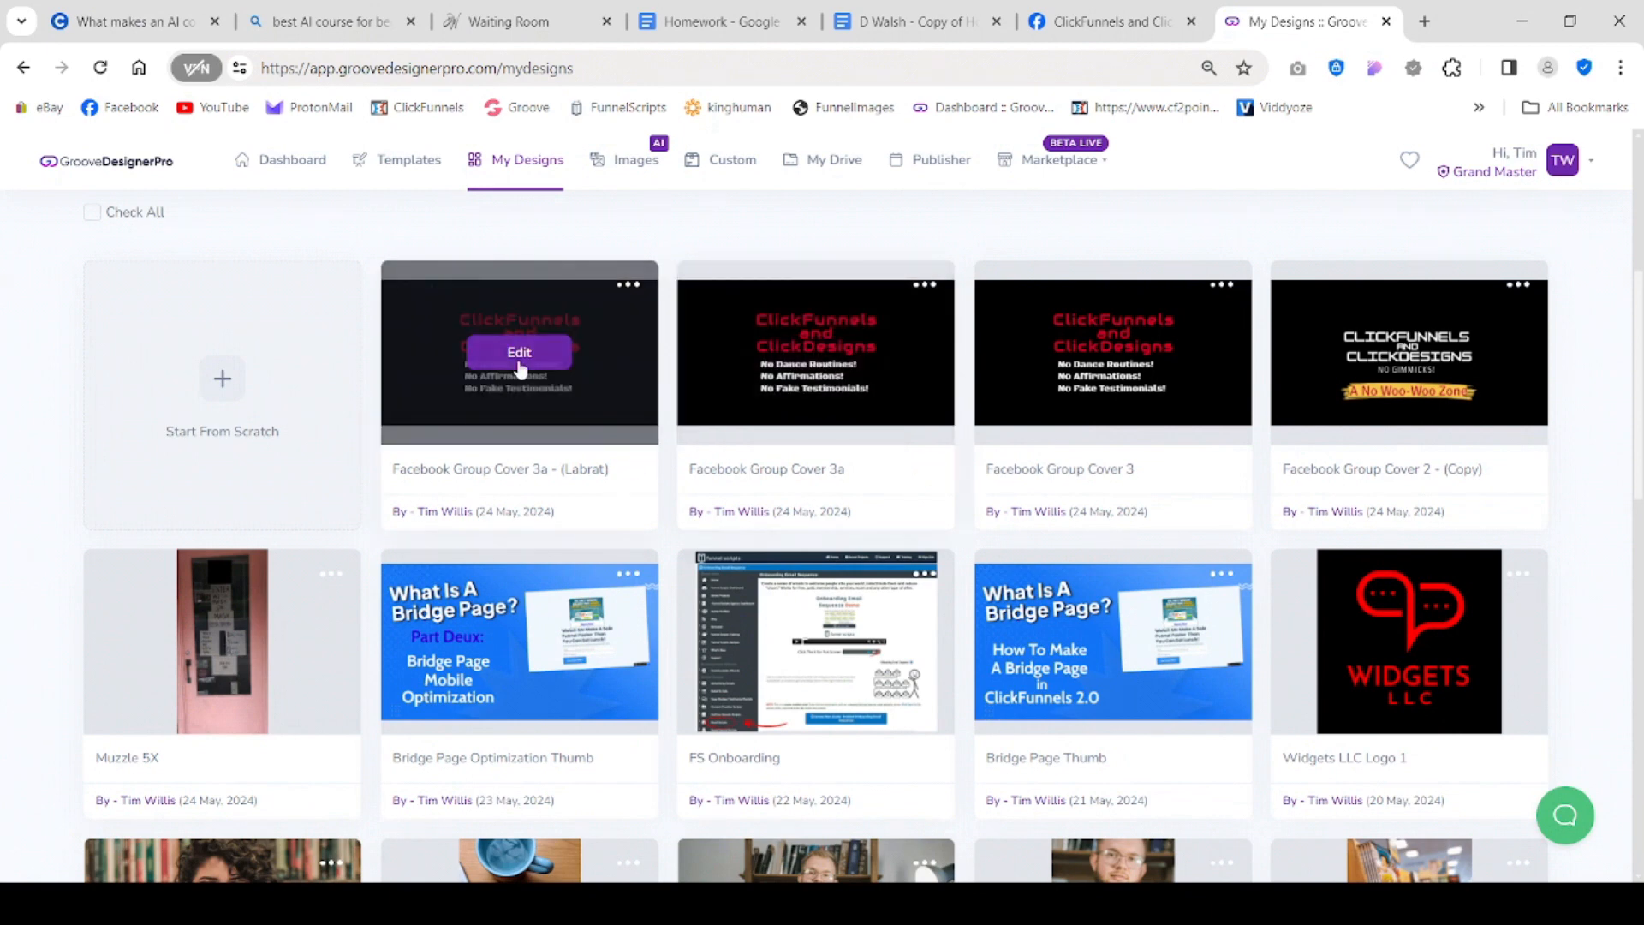
{"action": "left_click", "coordinate": [519, 353]}
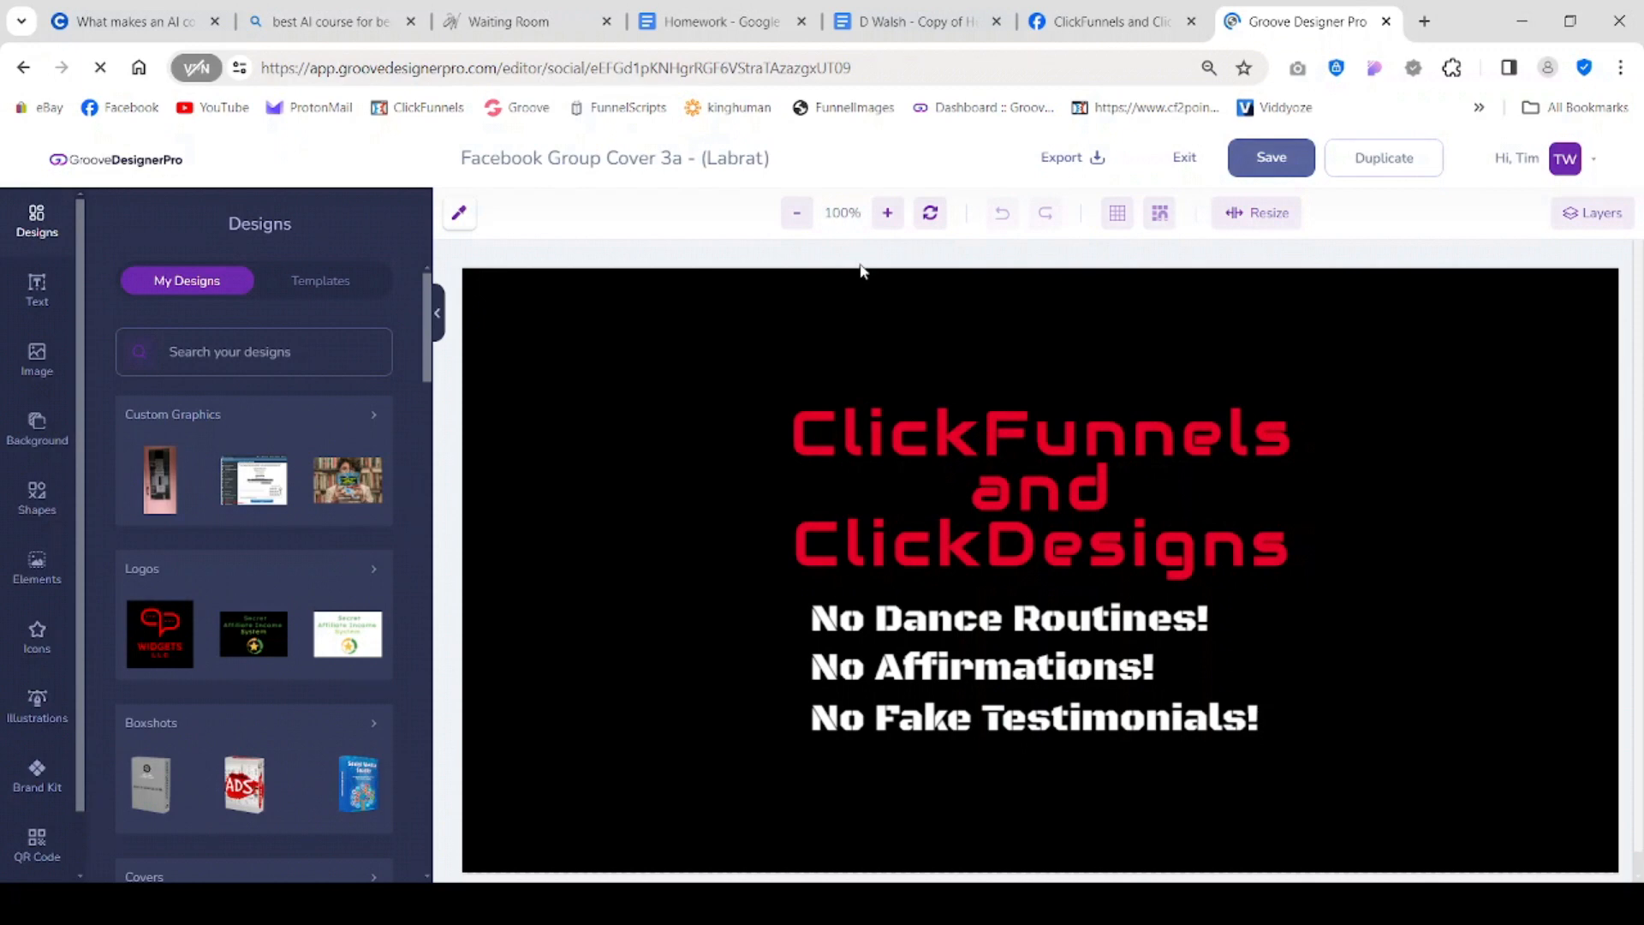
{"action": "left_click", "coordinate": [796, 214]}
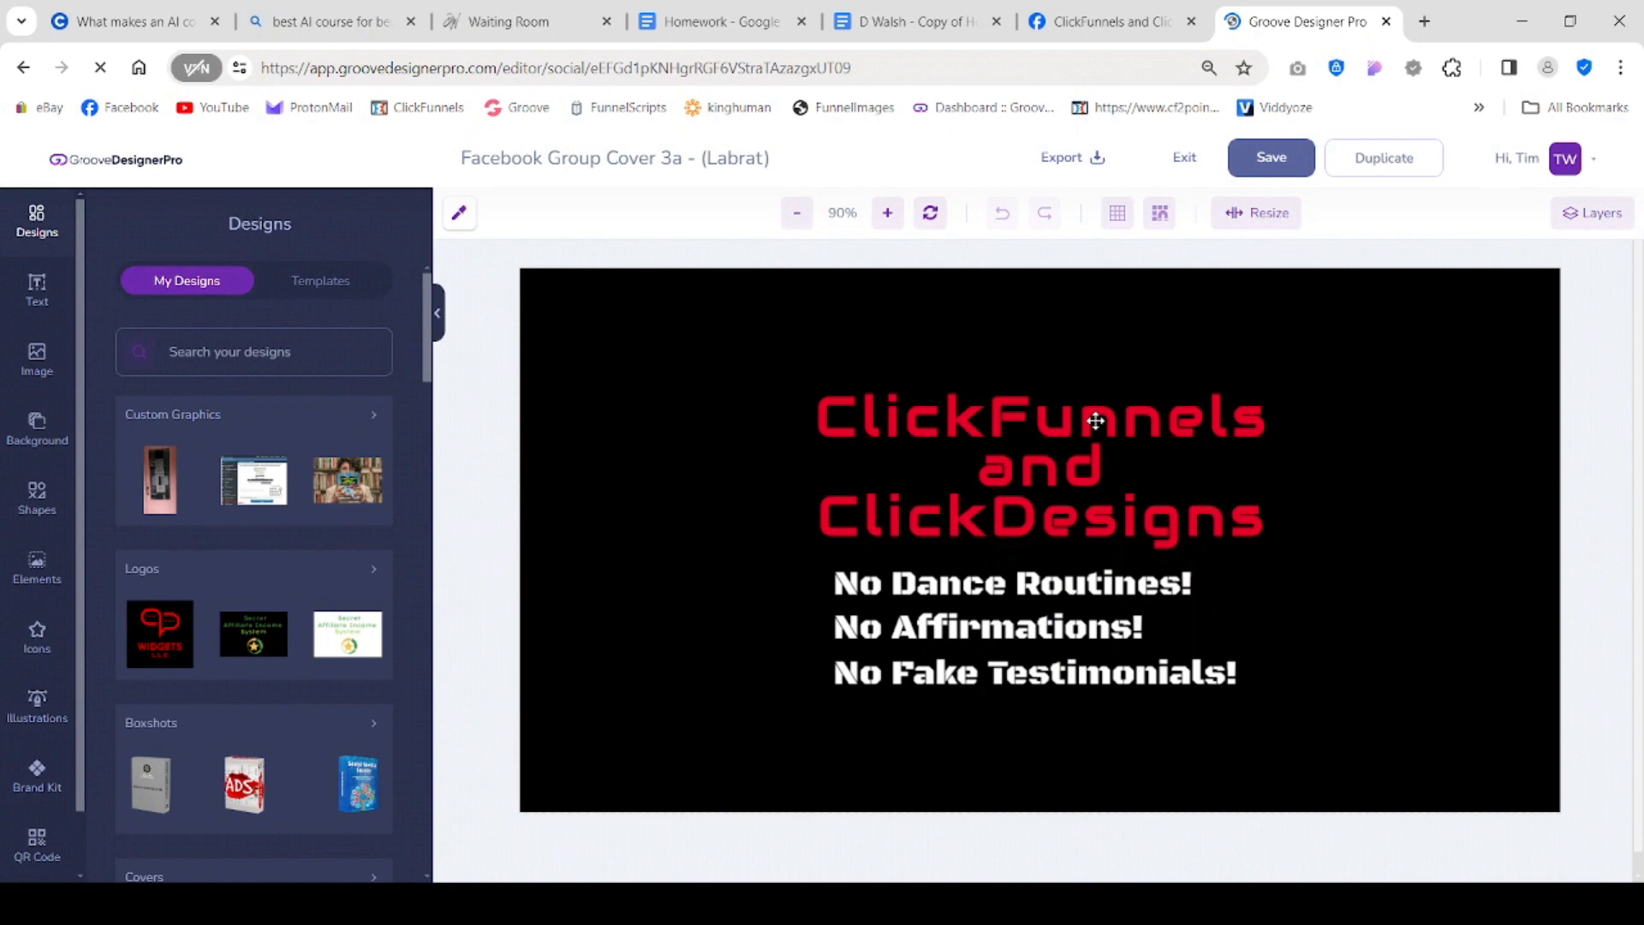
Examine the settings of the title, the No Dance Routines! line and the background, then the title's remaining options down to its layer options.
{"action": "left_click", "coordinate": [1095, 420]}
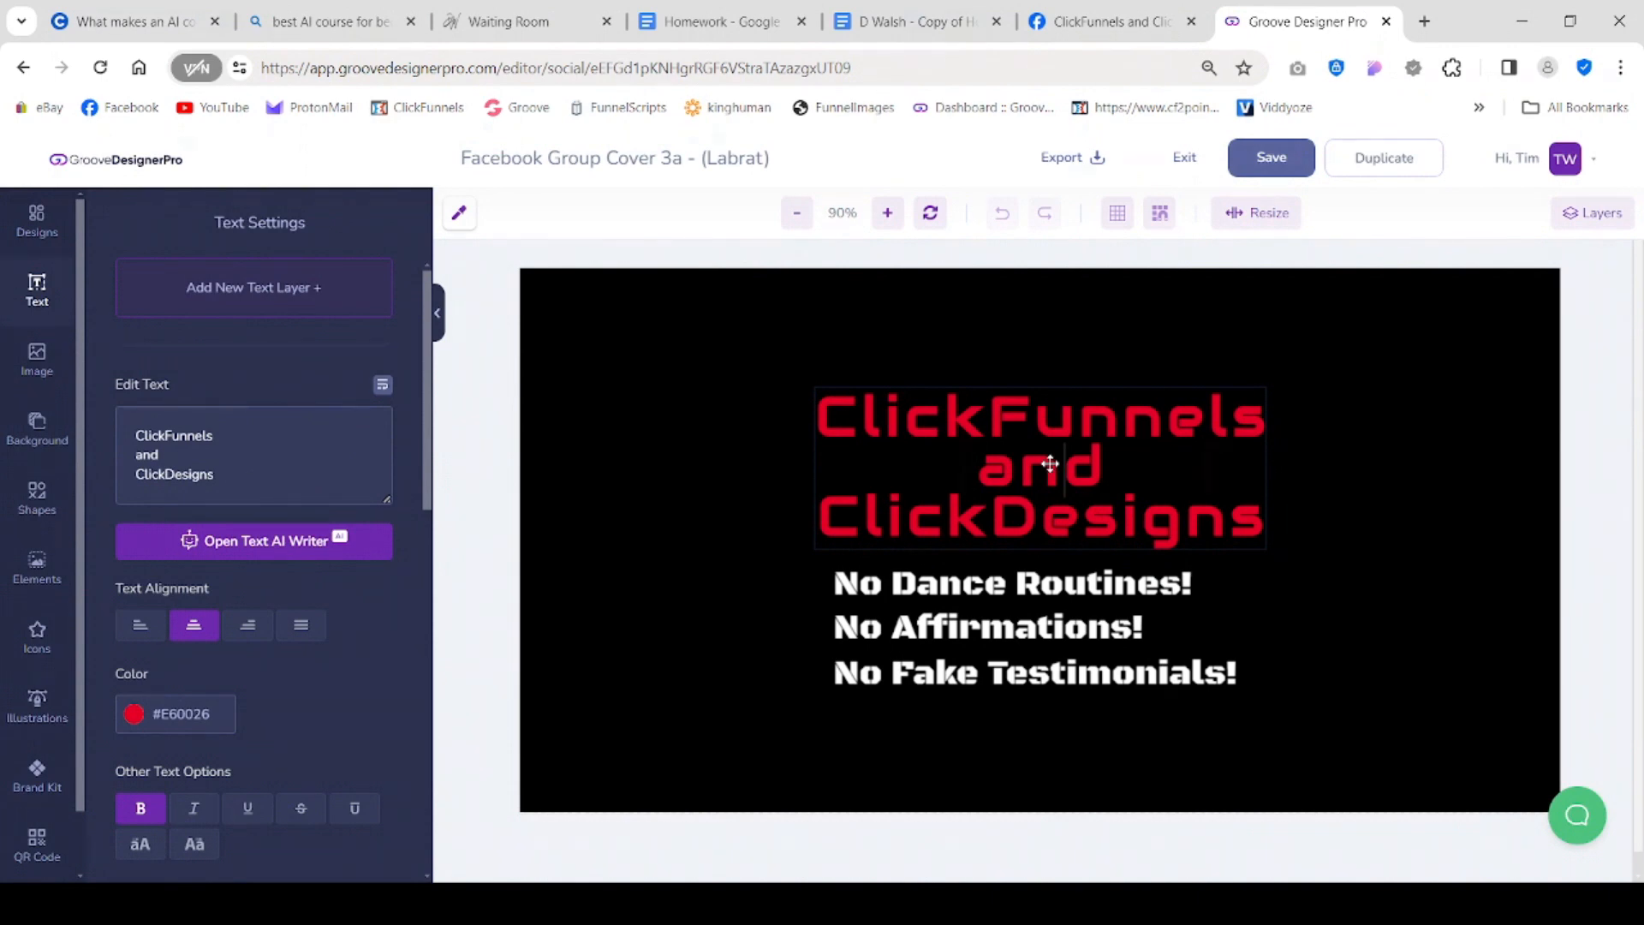
{"action": "left_click", "coordinate": [1032, 584]}
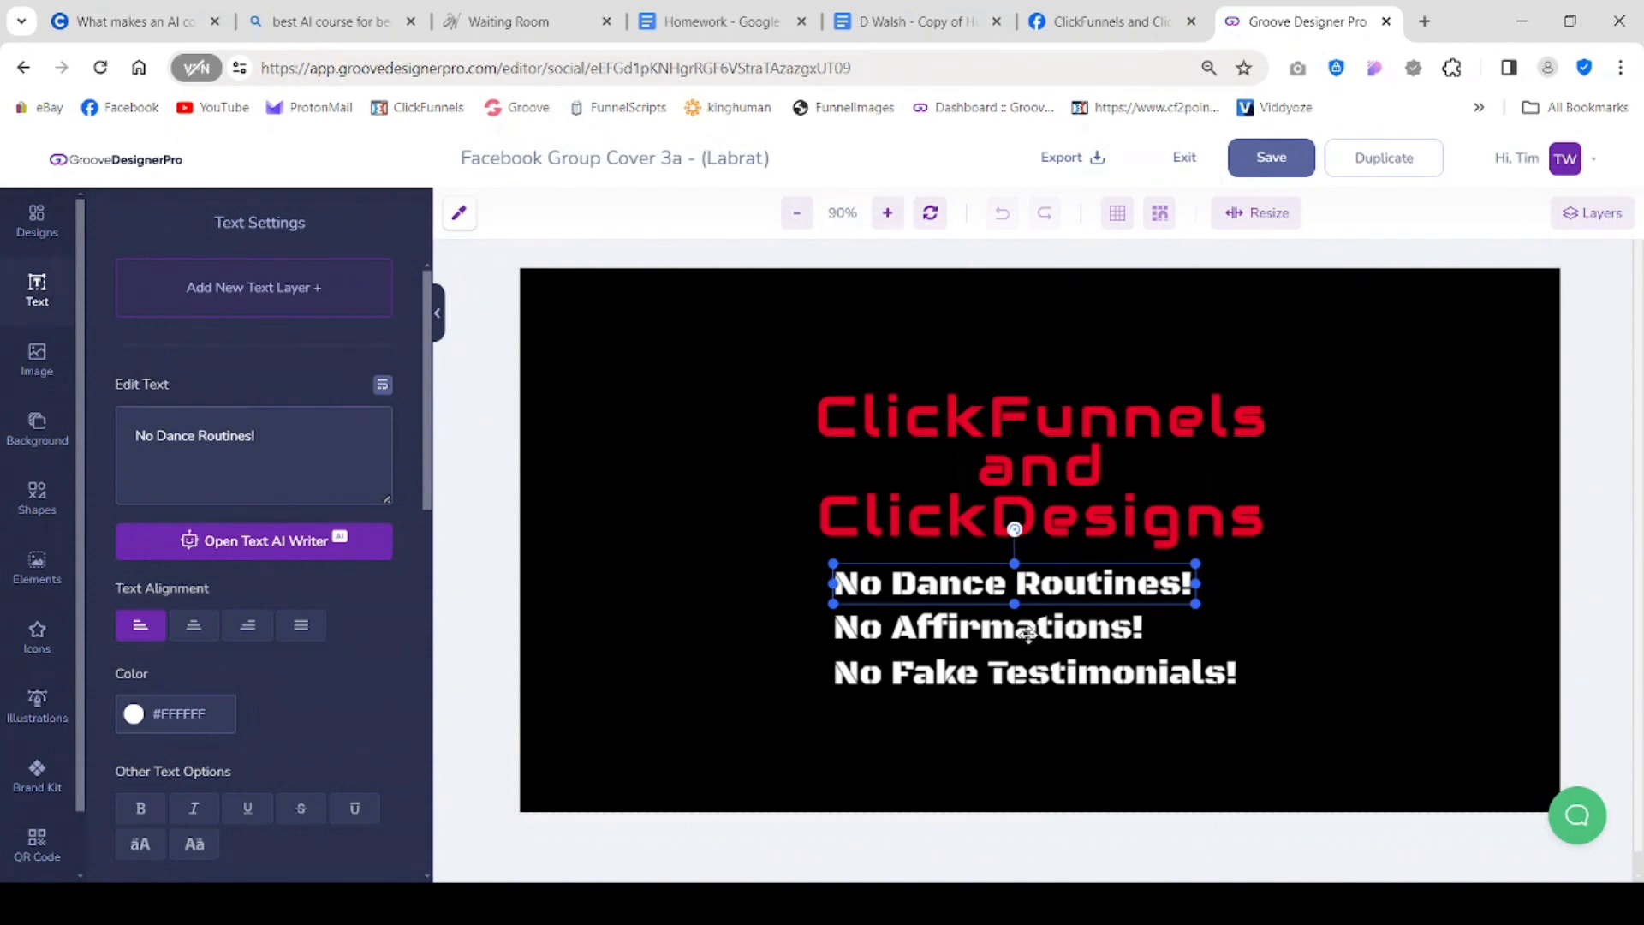
{"action": "left_click", "coordinate": [460, 399]}
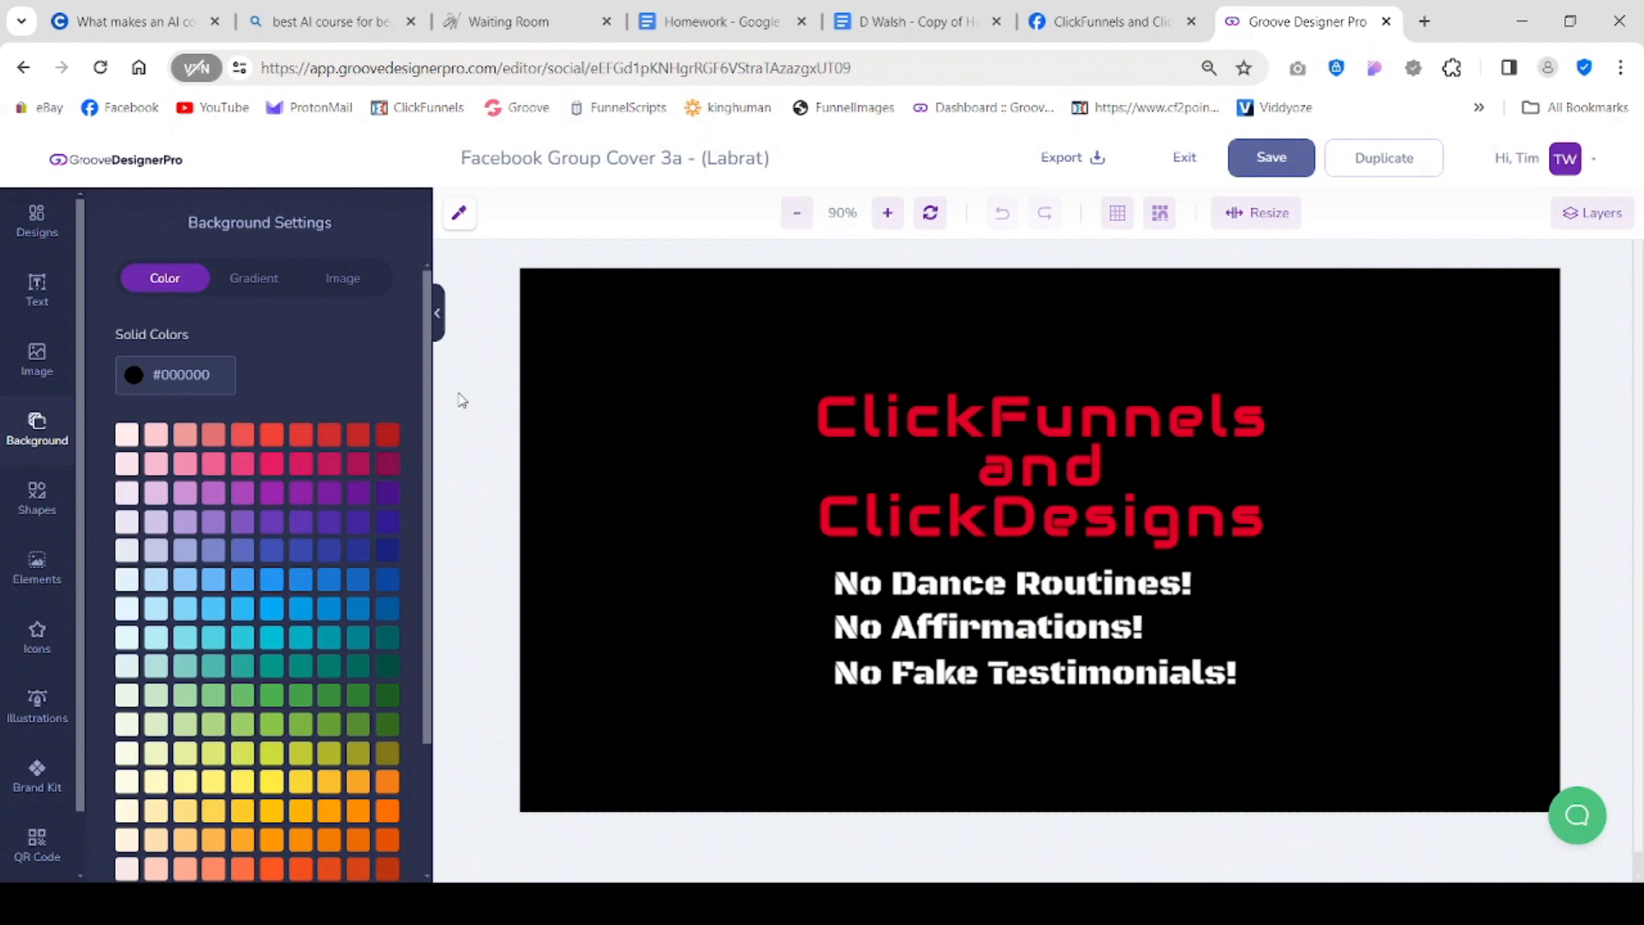
{"action": "left_click", "coordinate": [1064, 517]}
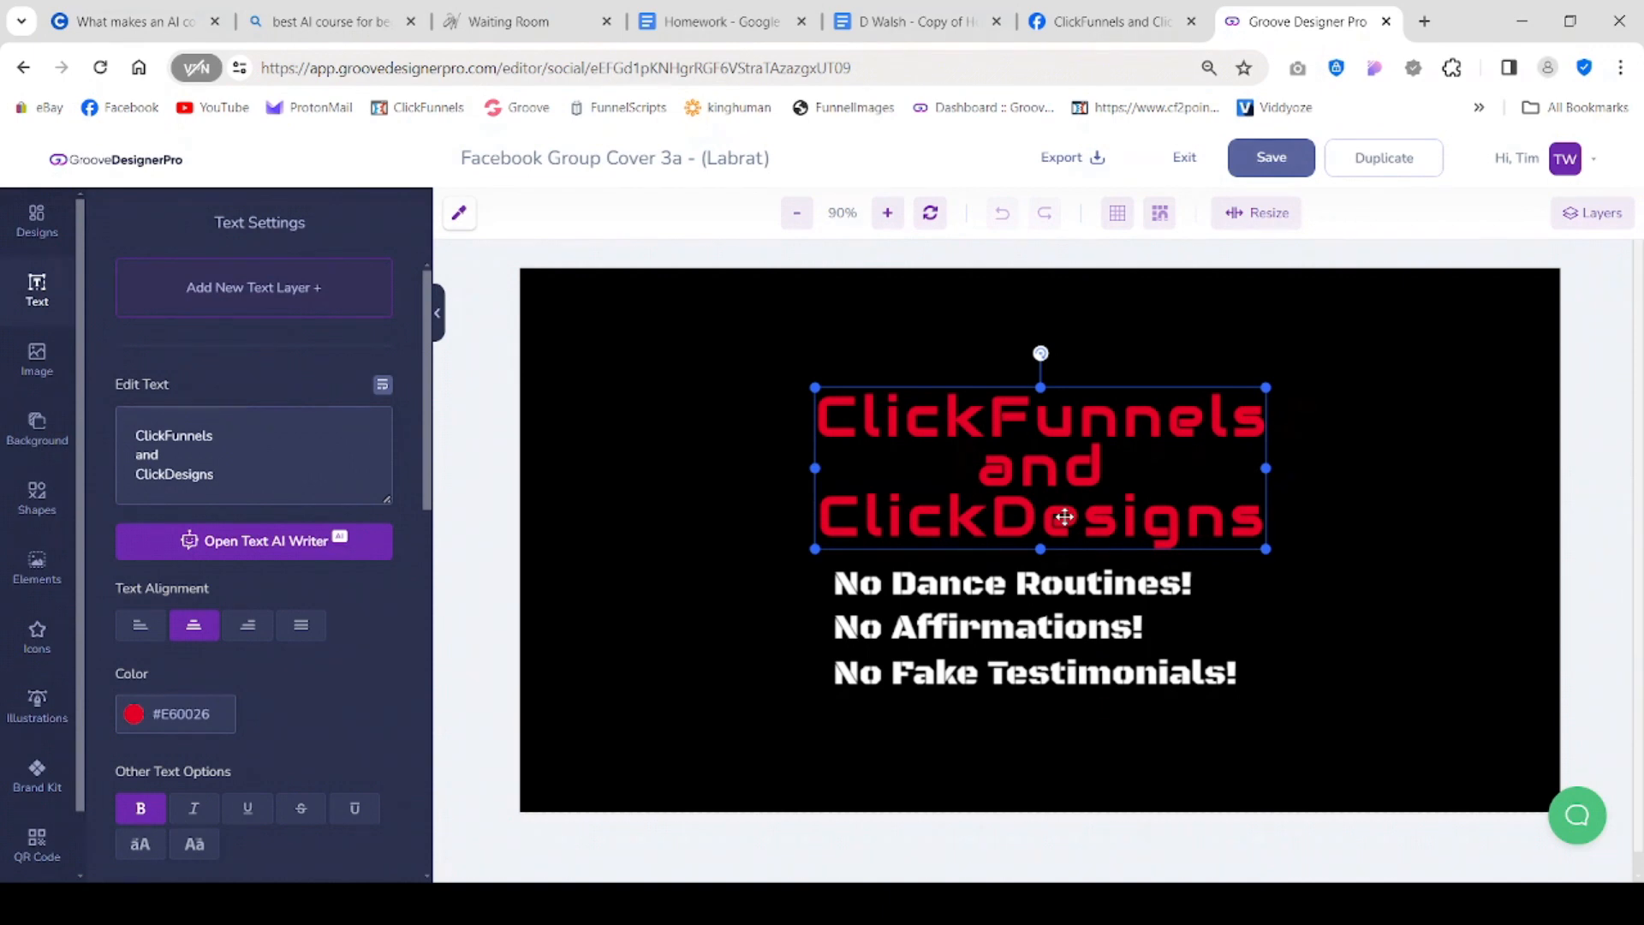
{"action": "scroll", "coordinate": [428, 467], "scroll_direction": "down", "scroll_amount": 4}
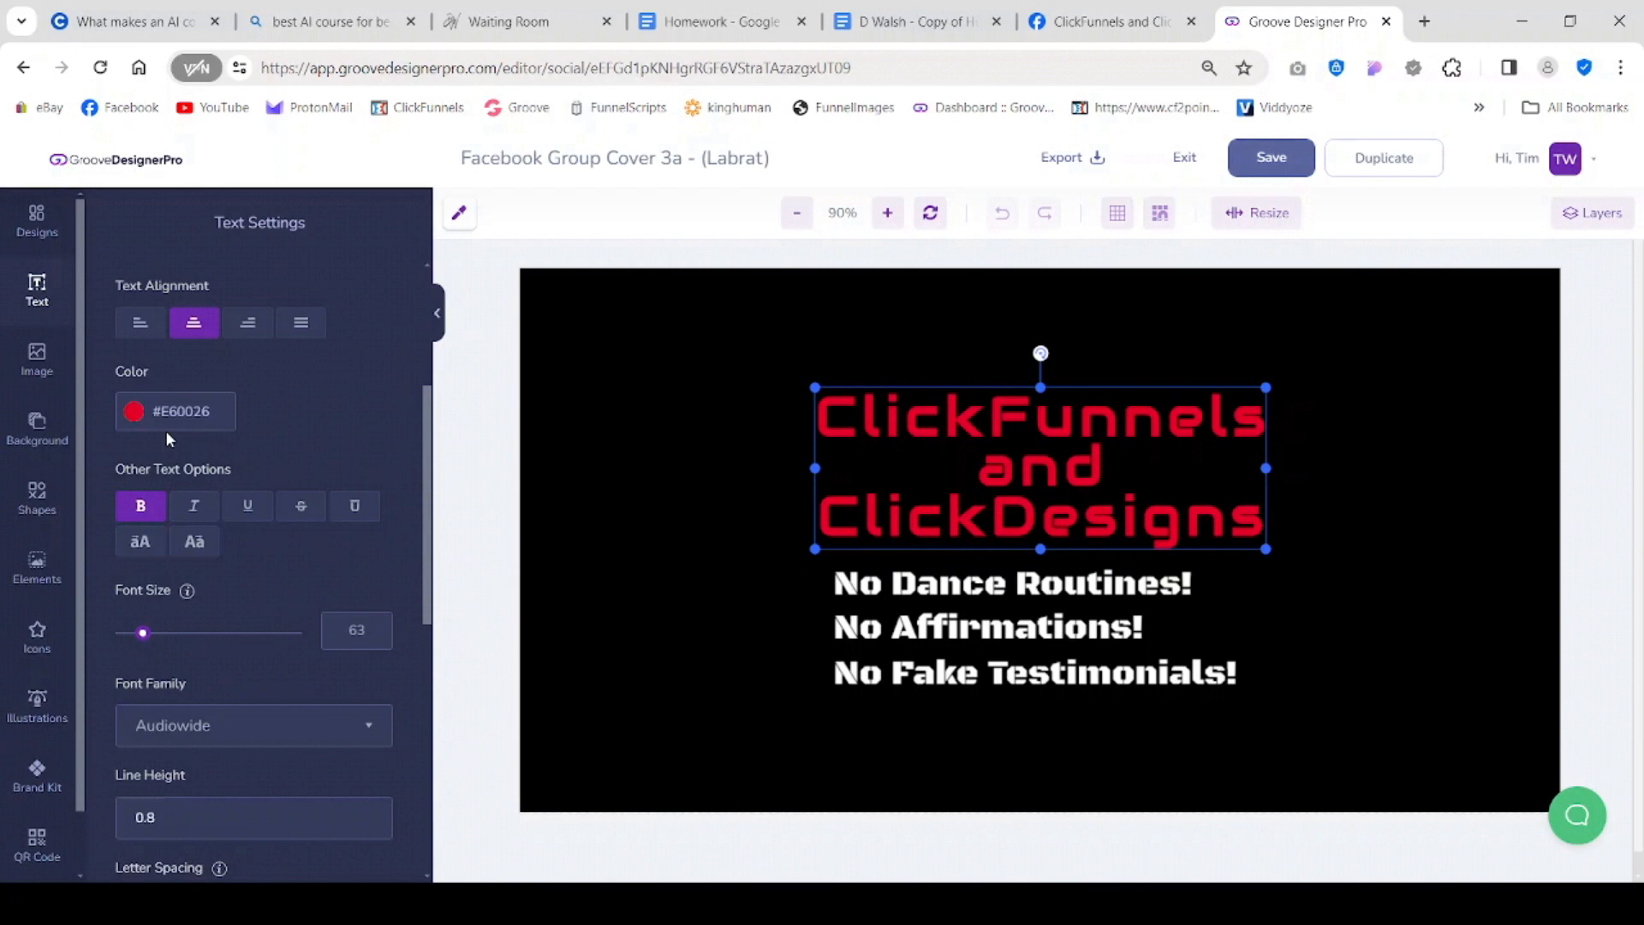
{"action": "scroll", "coordinate": [366, 753], "scroll_direction": "down", "scroll_amount": 7}
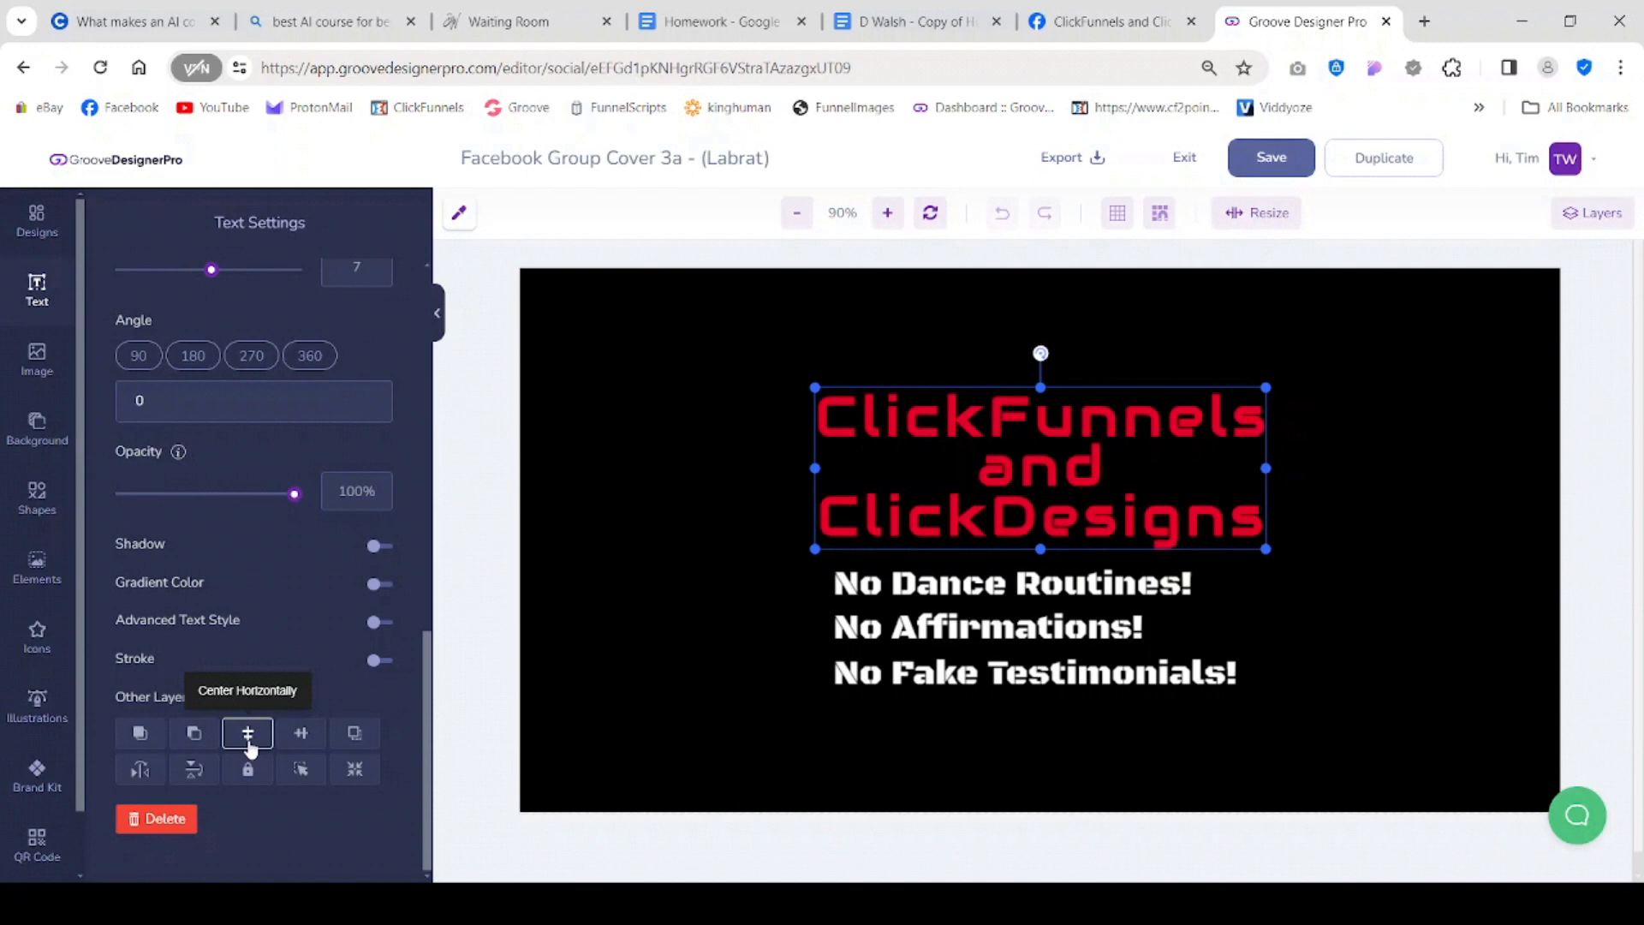
Flip the red title vertically and back, and select and deselect all layers to try out the layer options.
{"action": "left_click", "coordinate": [190, 772]}
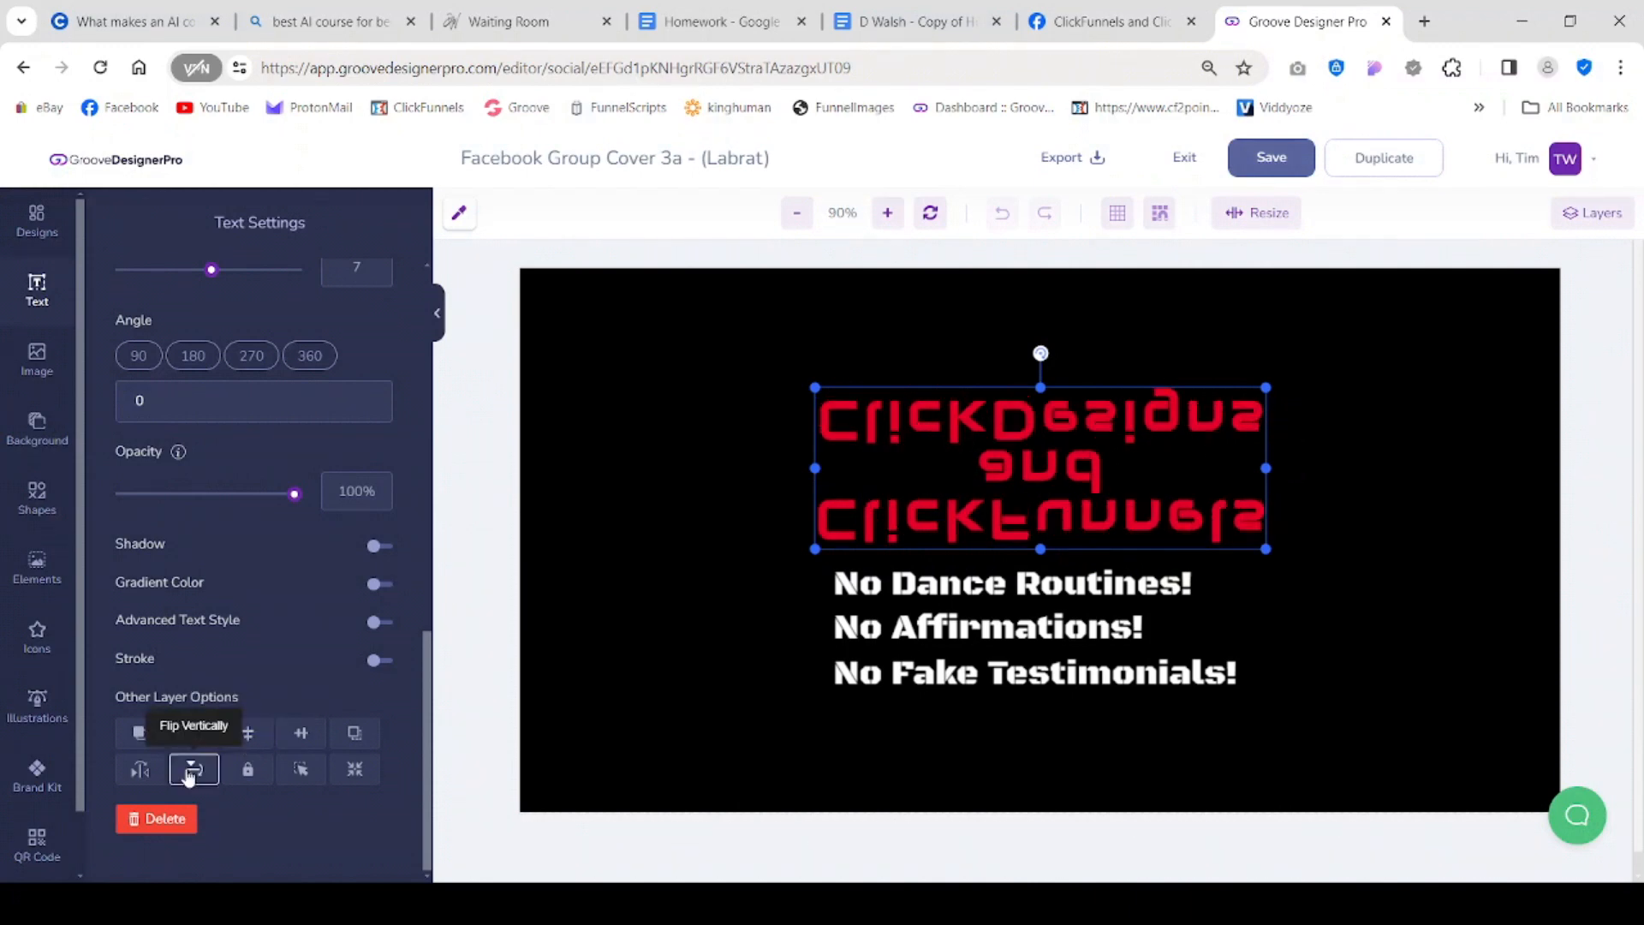
{"action": "left_click", "coordinate": [190, 772]}
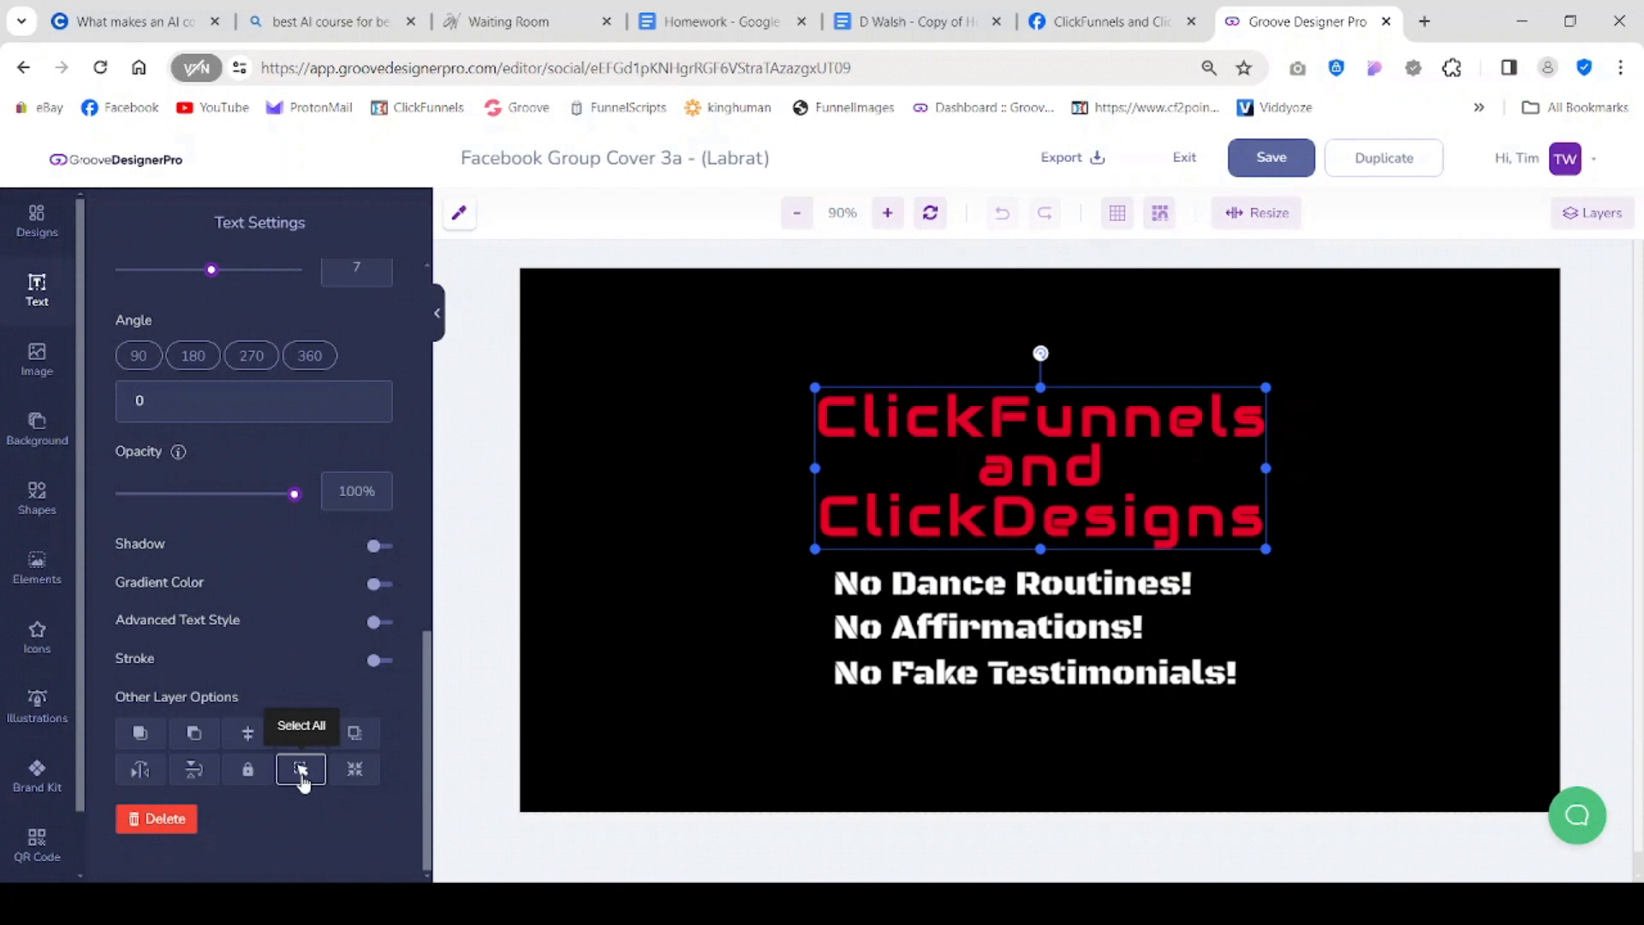
{"action": "left_click", "coordinate": [300, 769]}
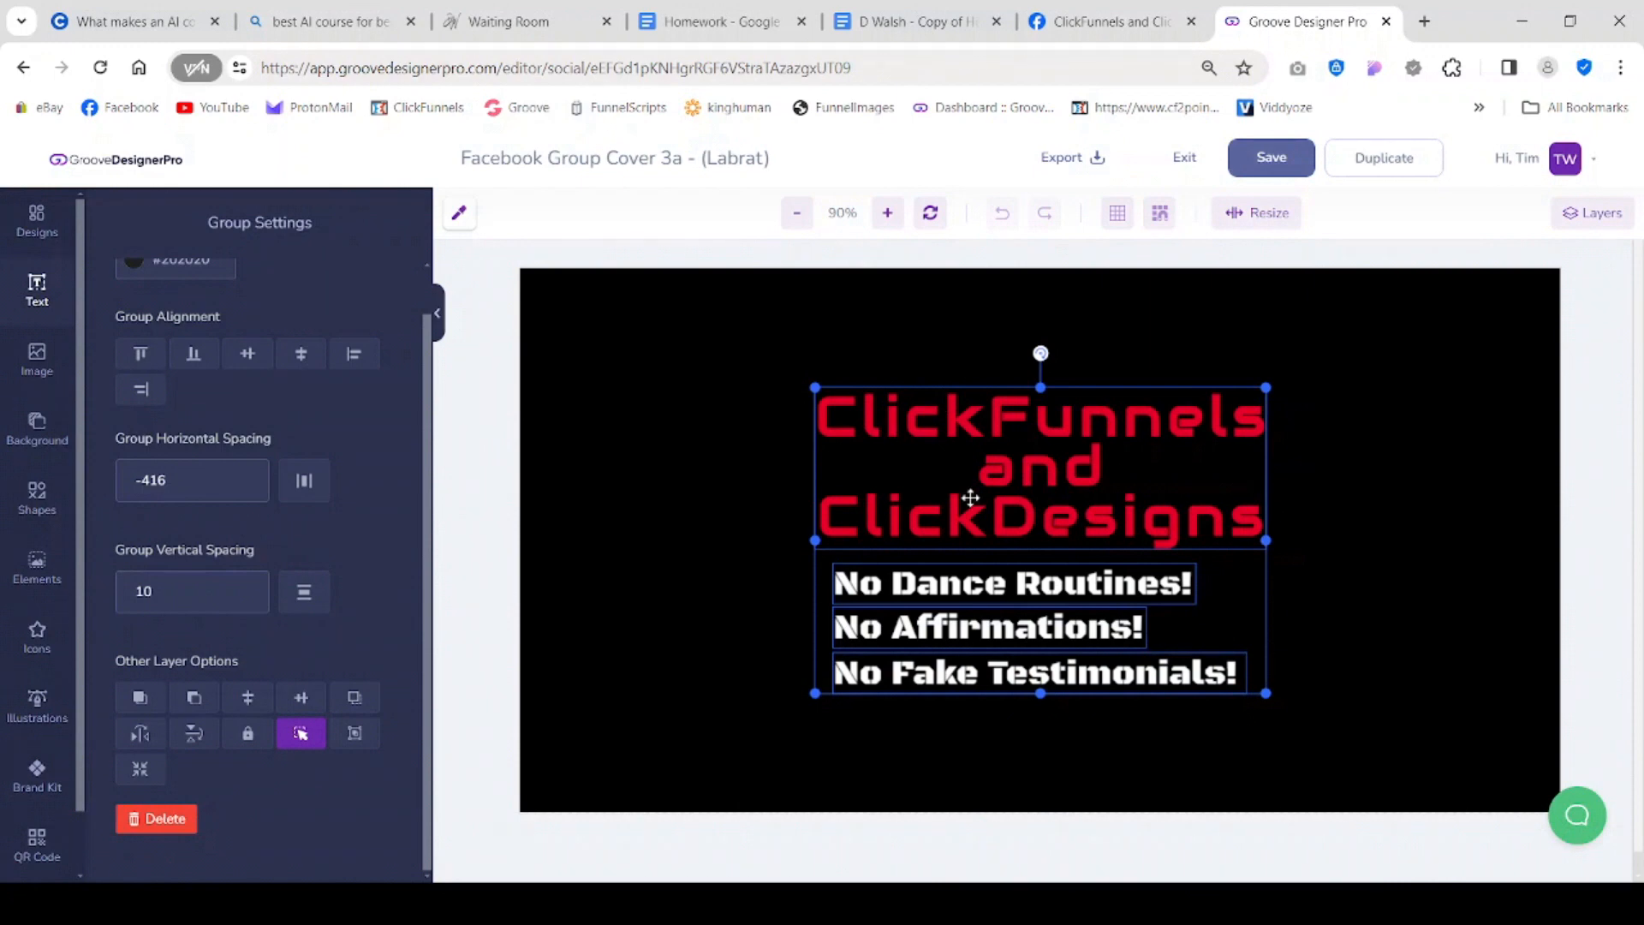
{"action": "left_click", "coordinate": [302, 734]}
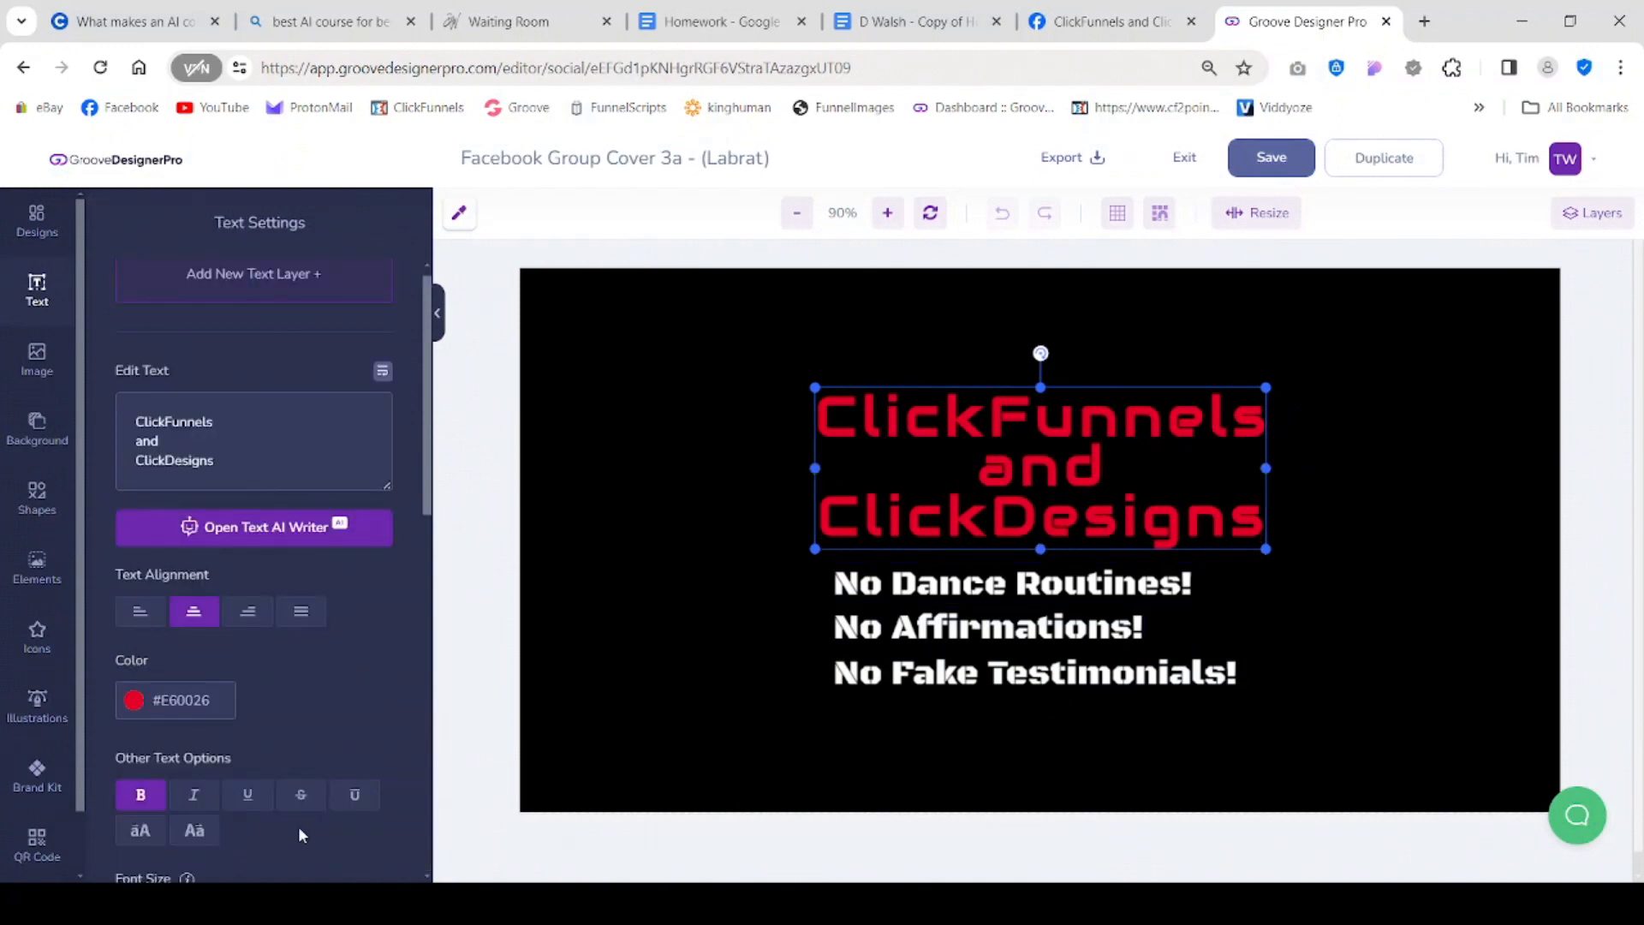
Try the lock option on the red ClickFunnels and ClickDesigns title.
{"action": "scroll", "coordinate": [298, 826], "scroll_direction": "down", "scroll_amount": 10}
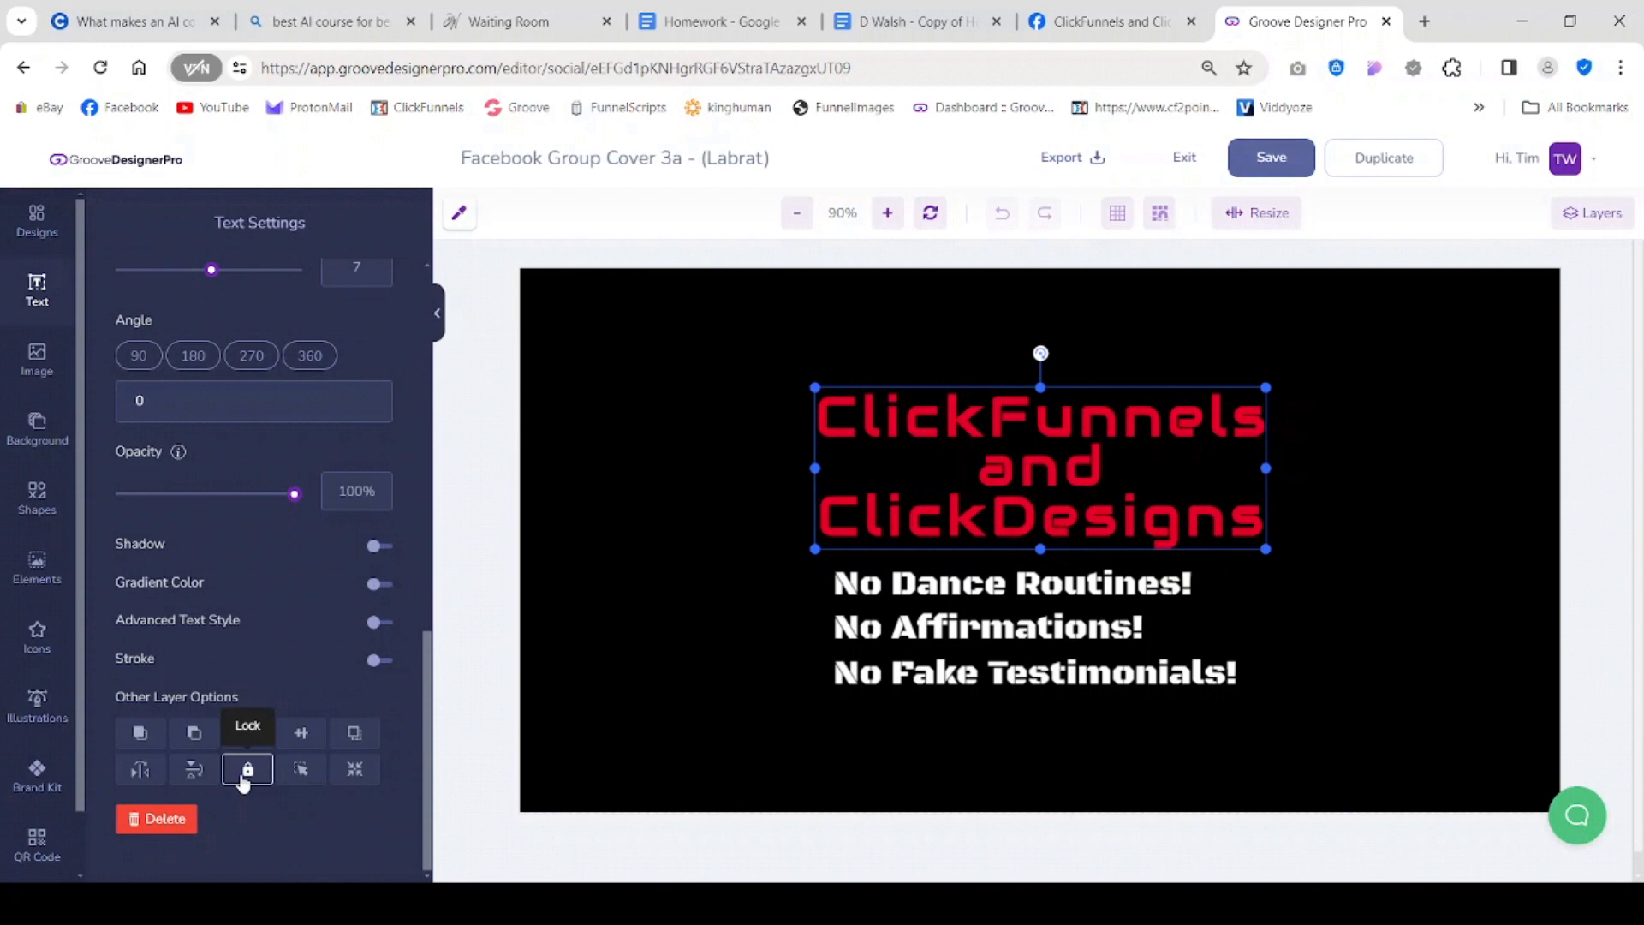
{"action": "left_click", "coordinate": [244, 775]}
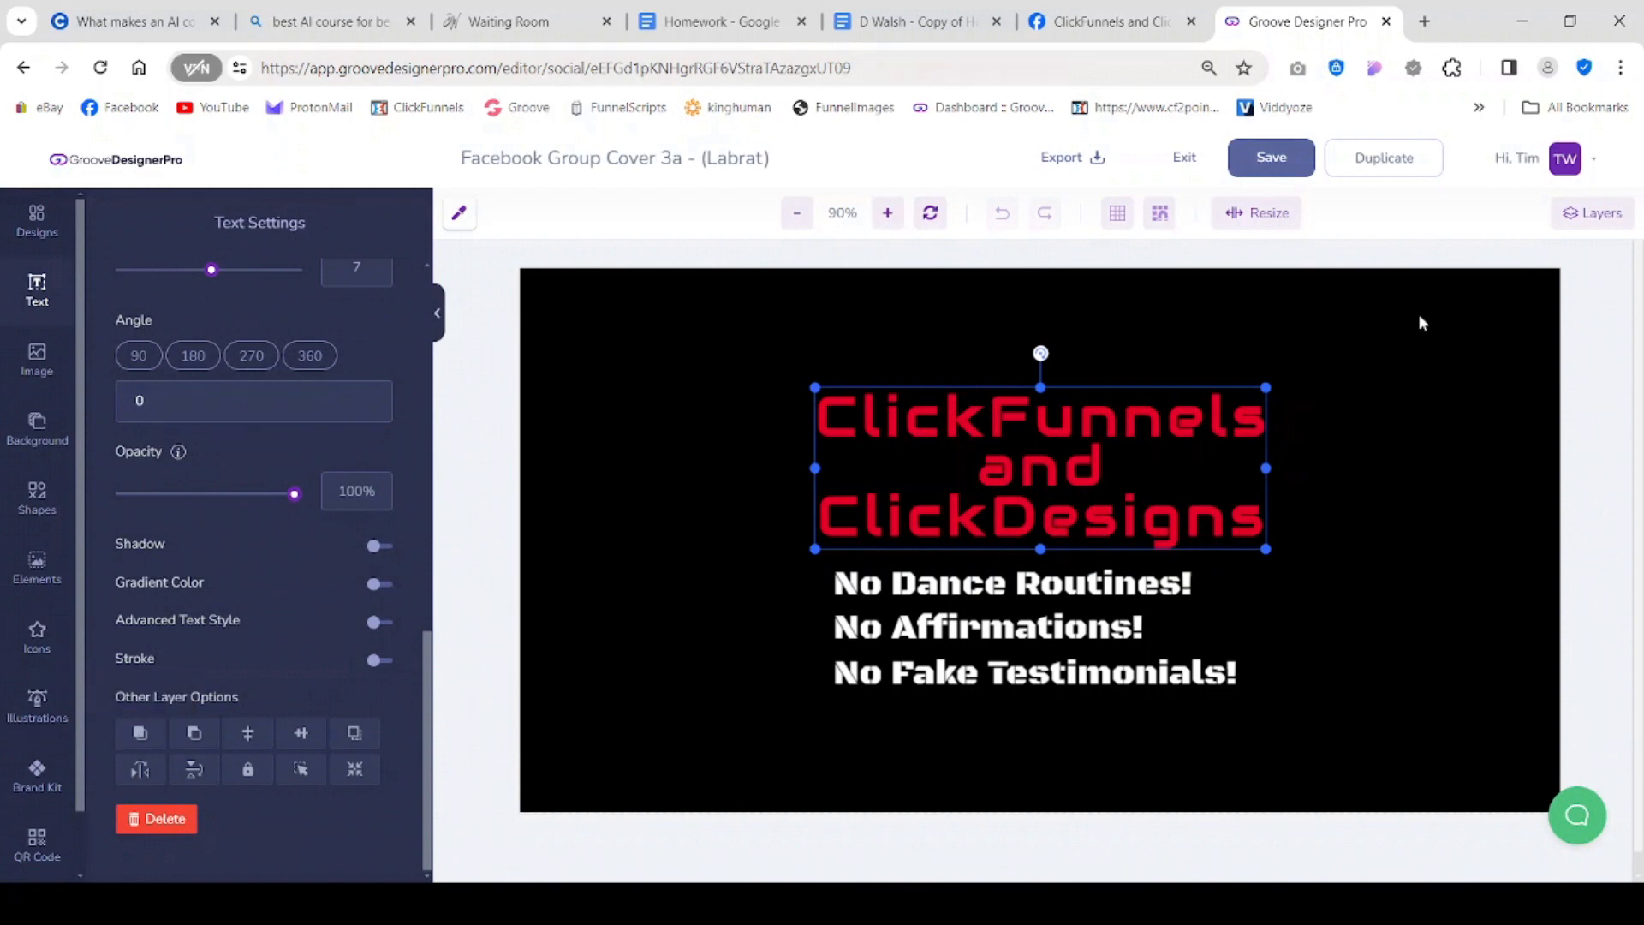
Open the list of layers, hide and unhide the No Fake Testimonials! layer, and close the list.
{"action": "left_click", "coordinate": [1615, 224]}
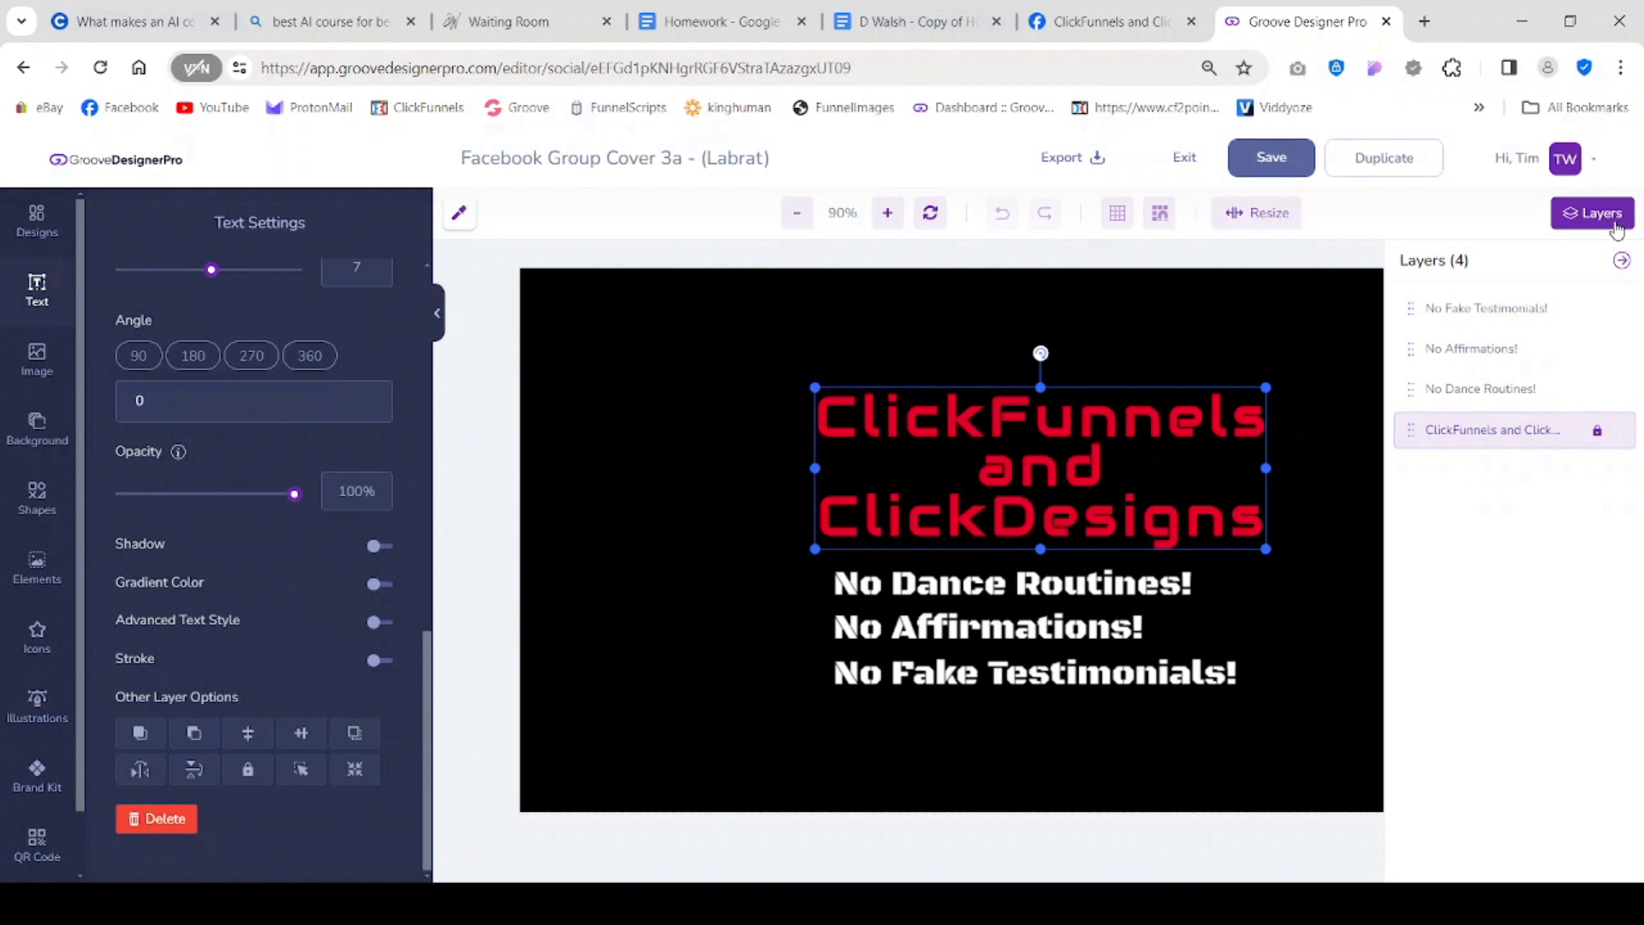
{"action": "mouse_move", "coordinate": [1478, 358]}
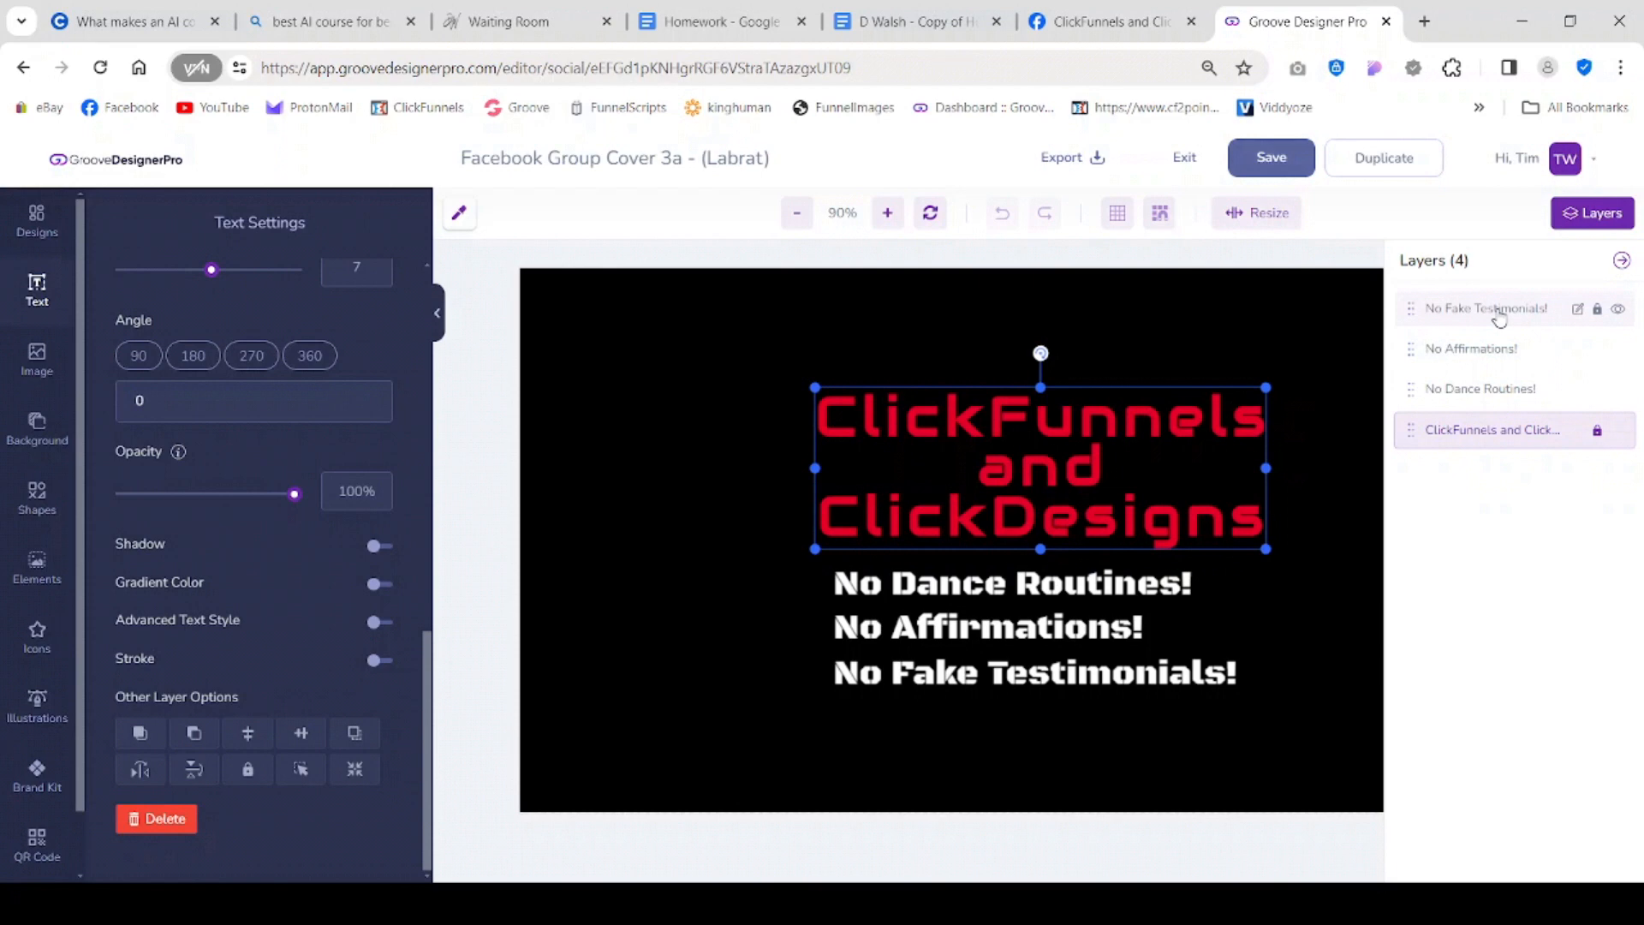
{"action": "left_click", "coordinate": [1617, 310]}
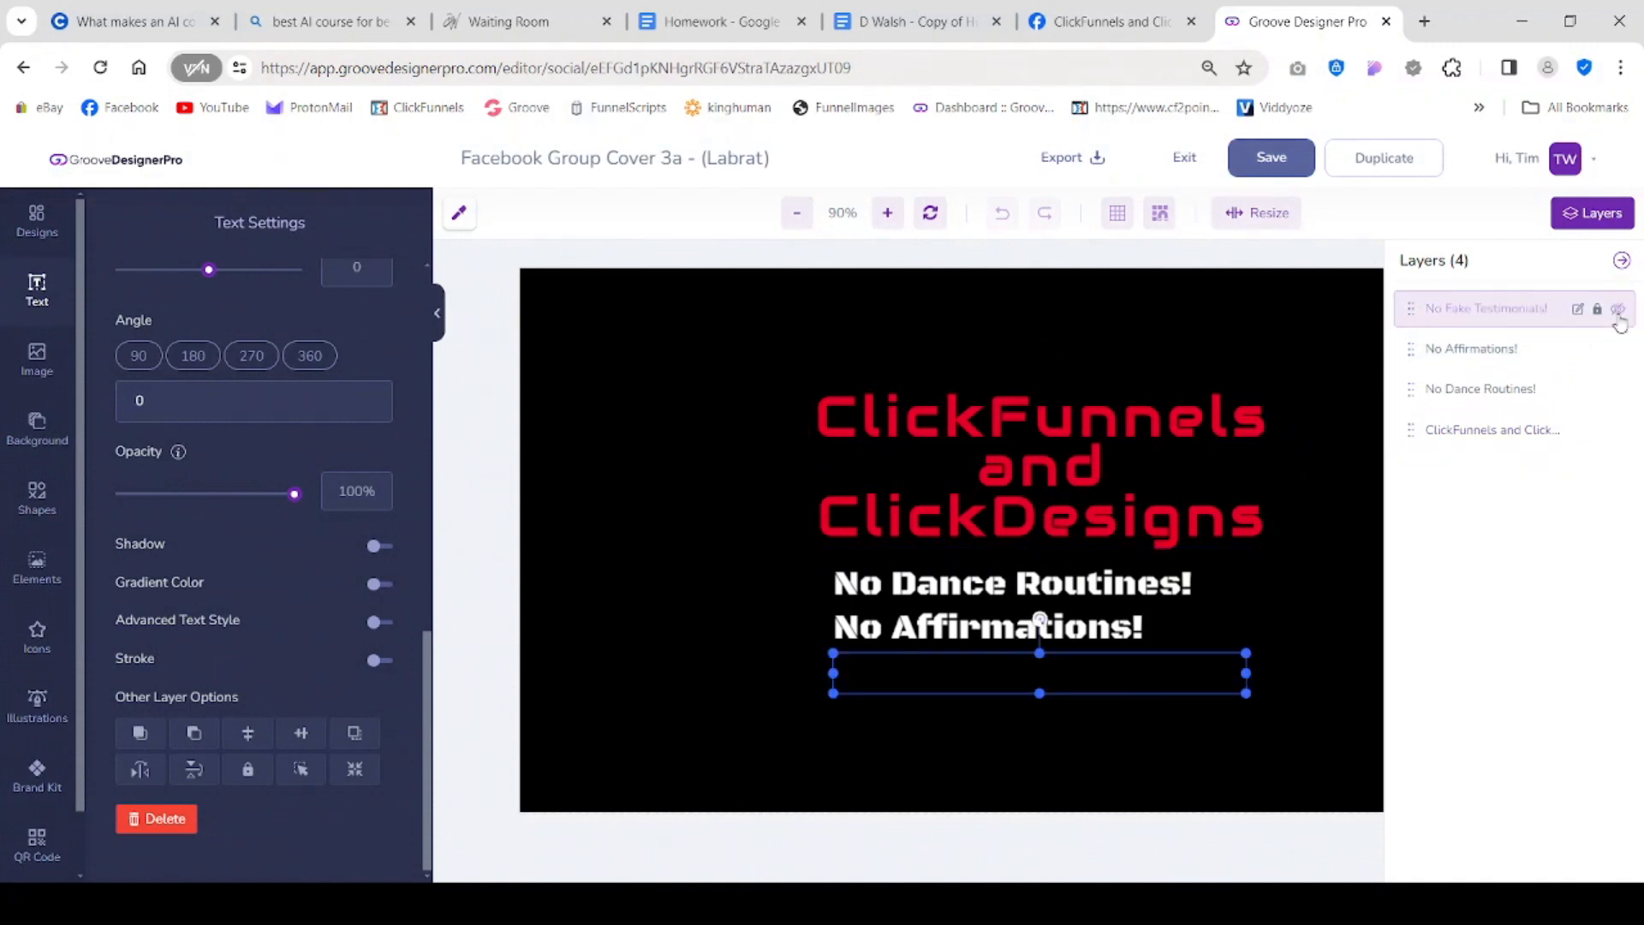
{"action": "left_click", "coordinate": [1617, 312]}
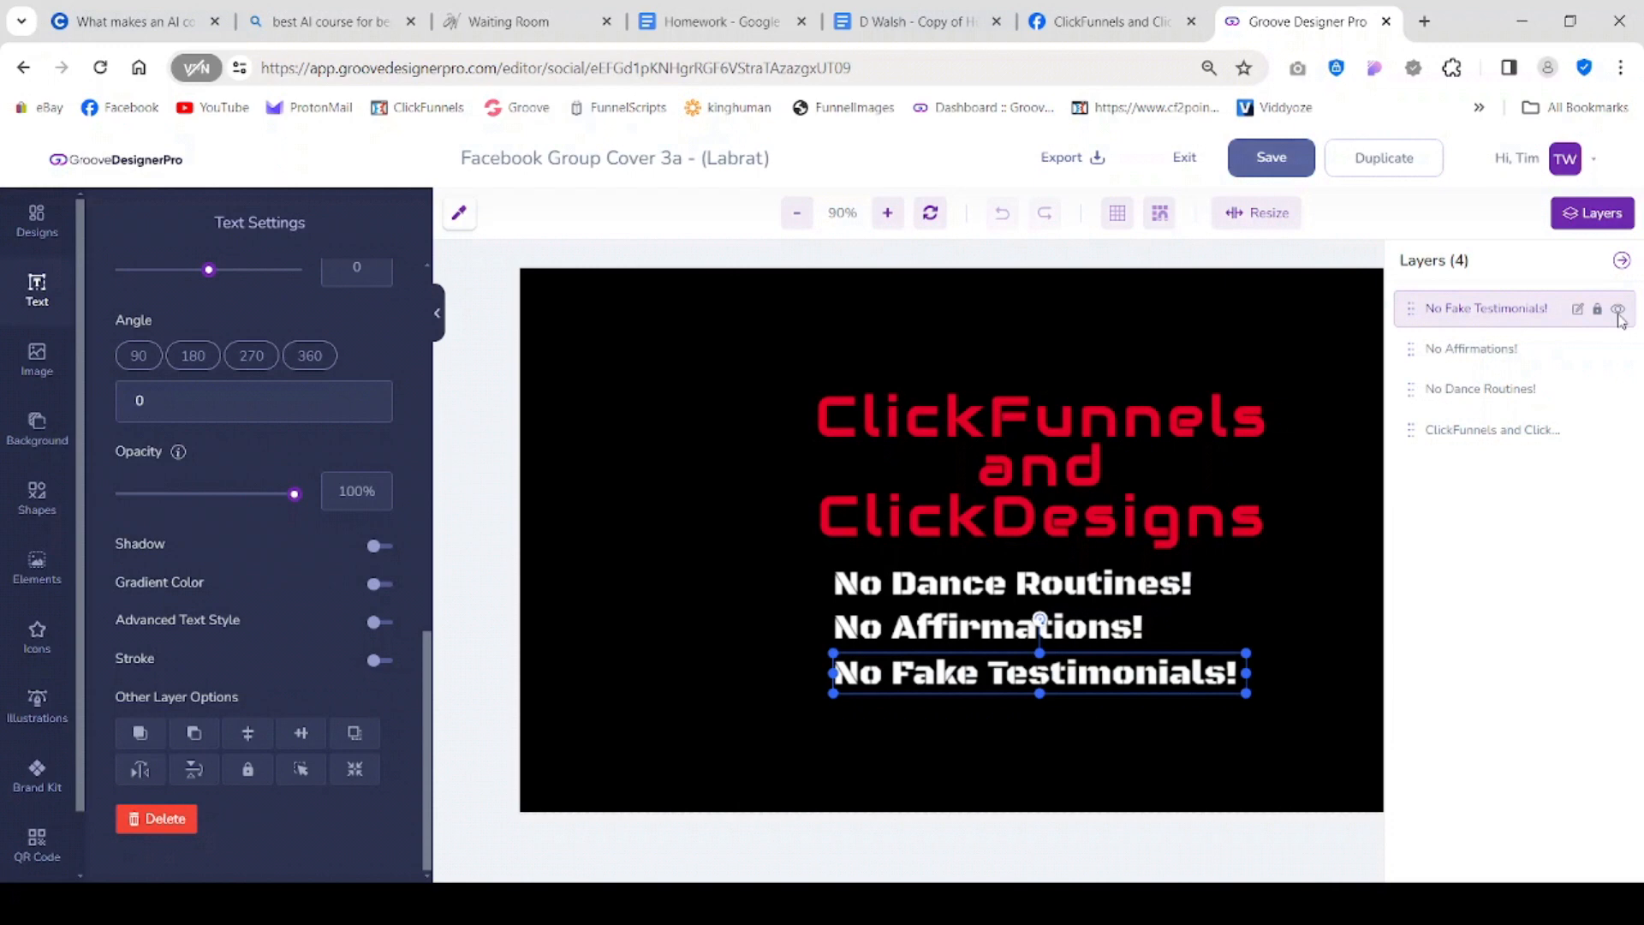
{"action": "left_click", "coordinate": [1622, 261]}
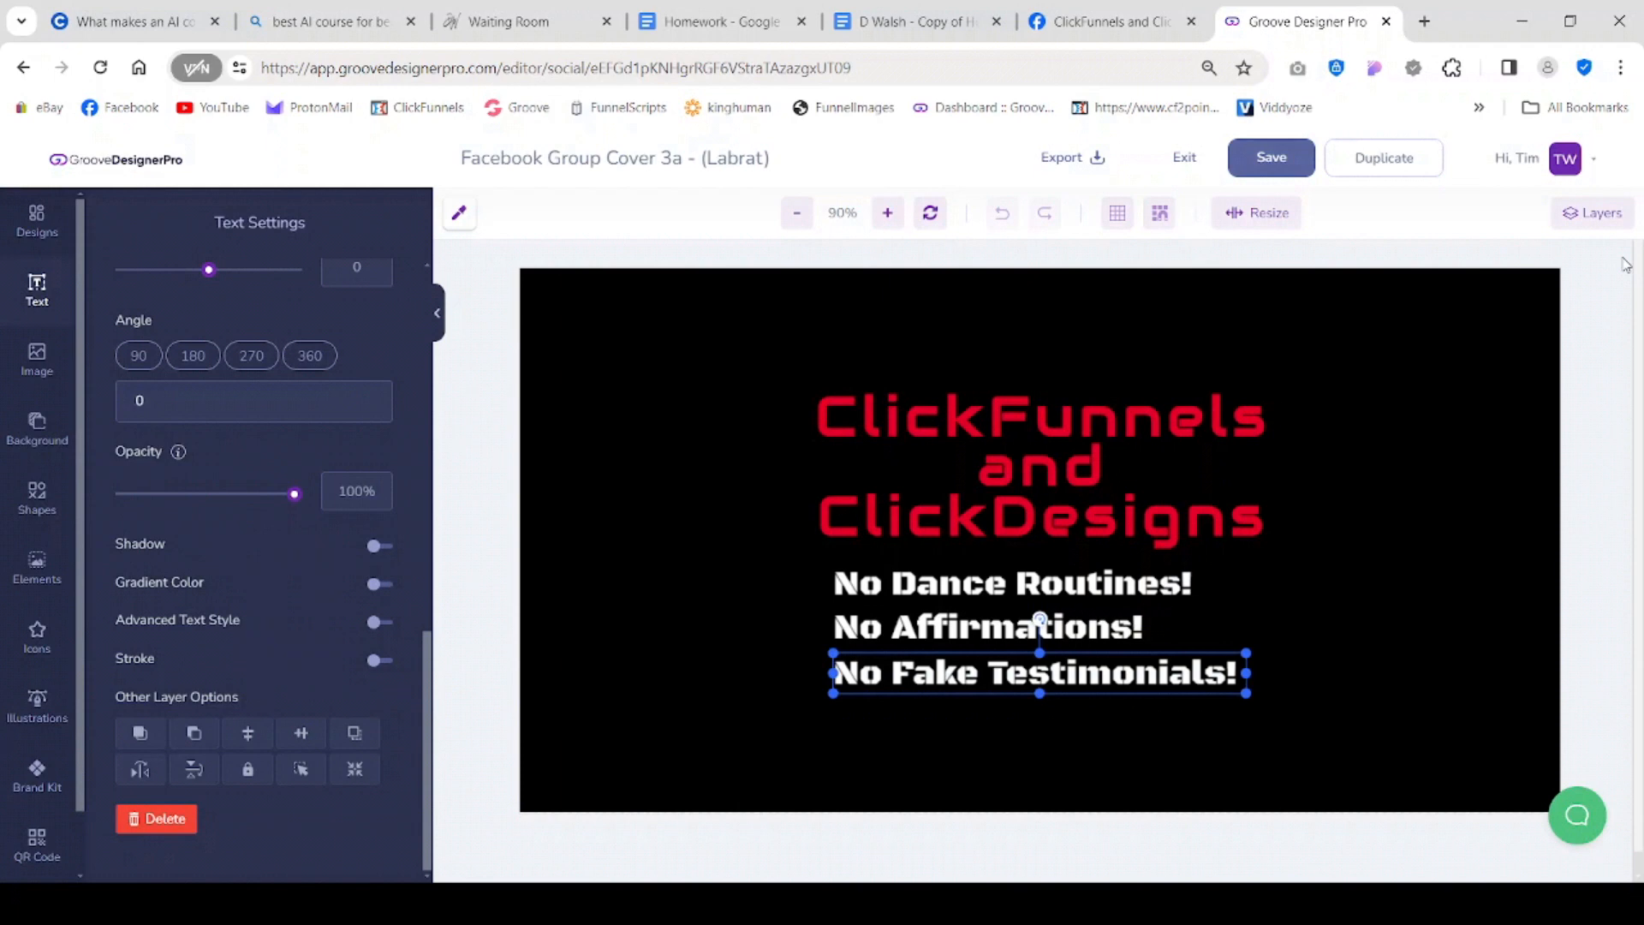
Select all the text layers together and move them slightly up, keeping them centred horizontally on the cover.
{"action": "left_click", "coordinate": [1313, 433]}
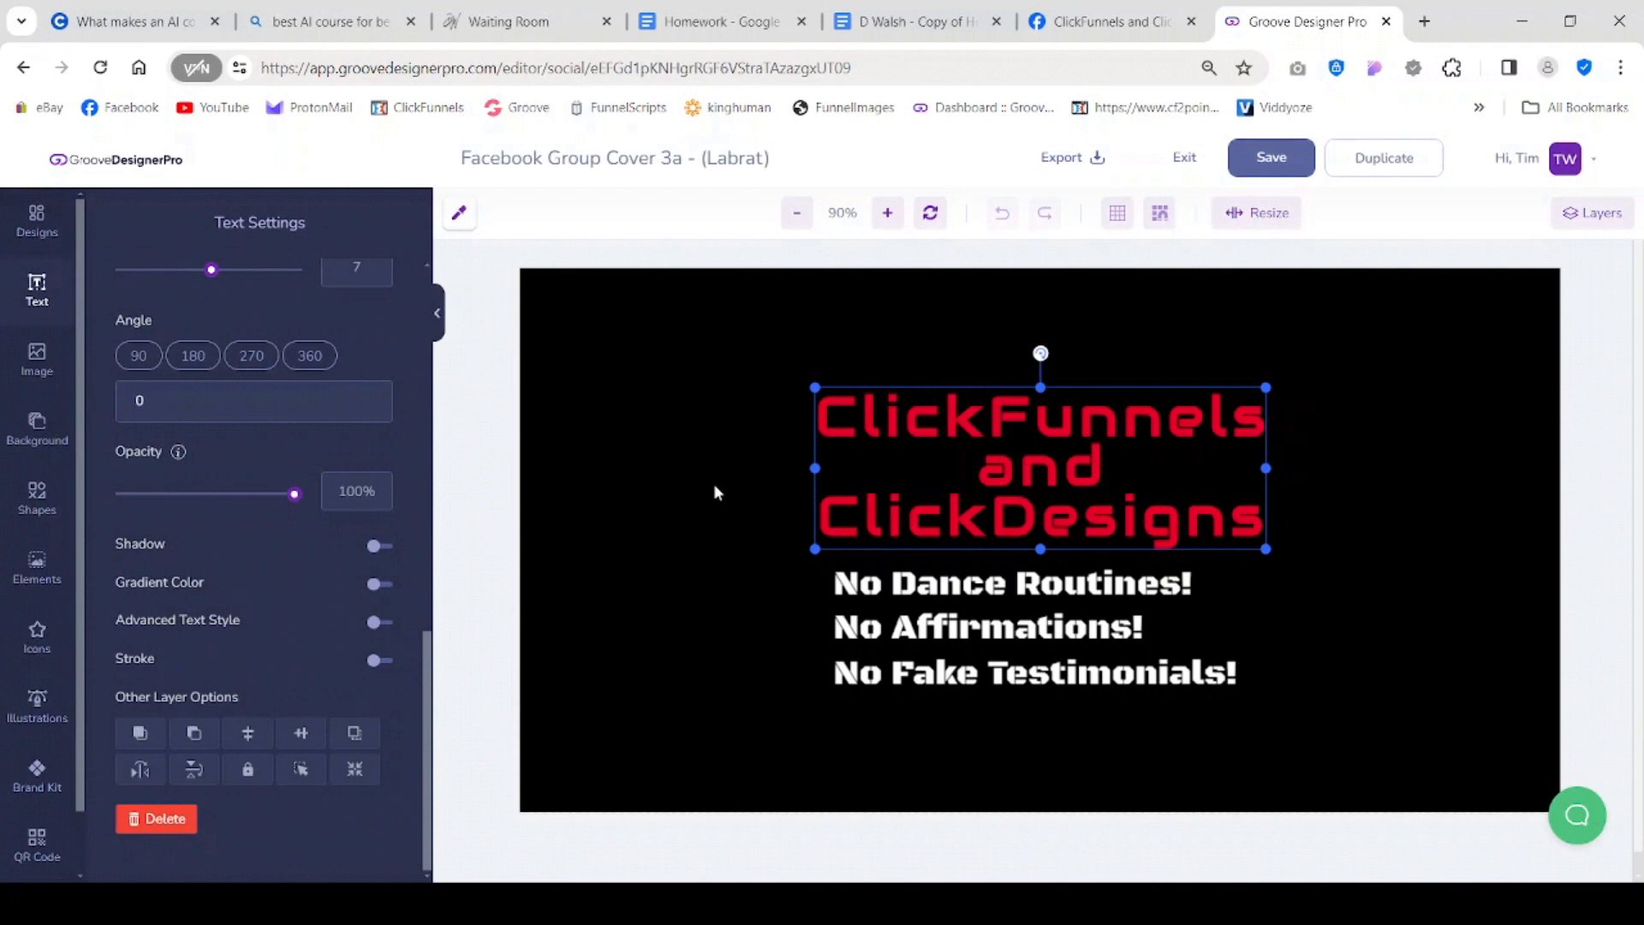
{"action": "left_click", "coordinate": [694, 451]}
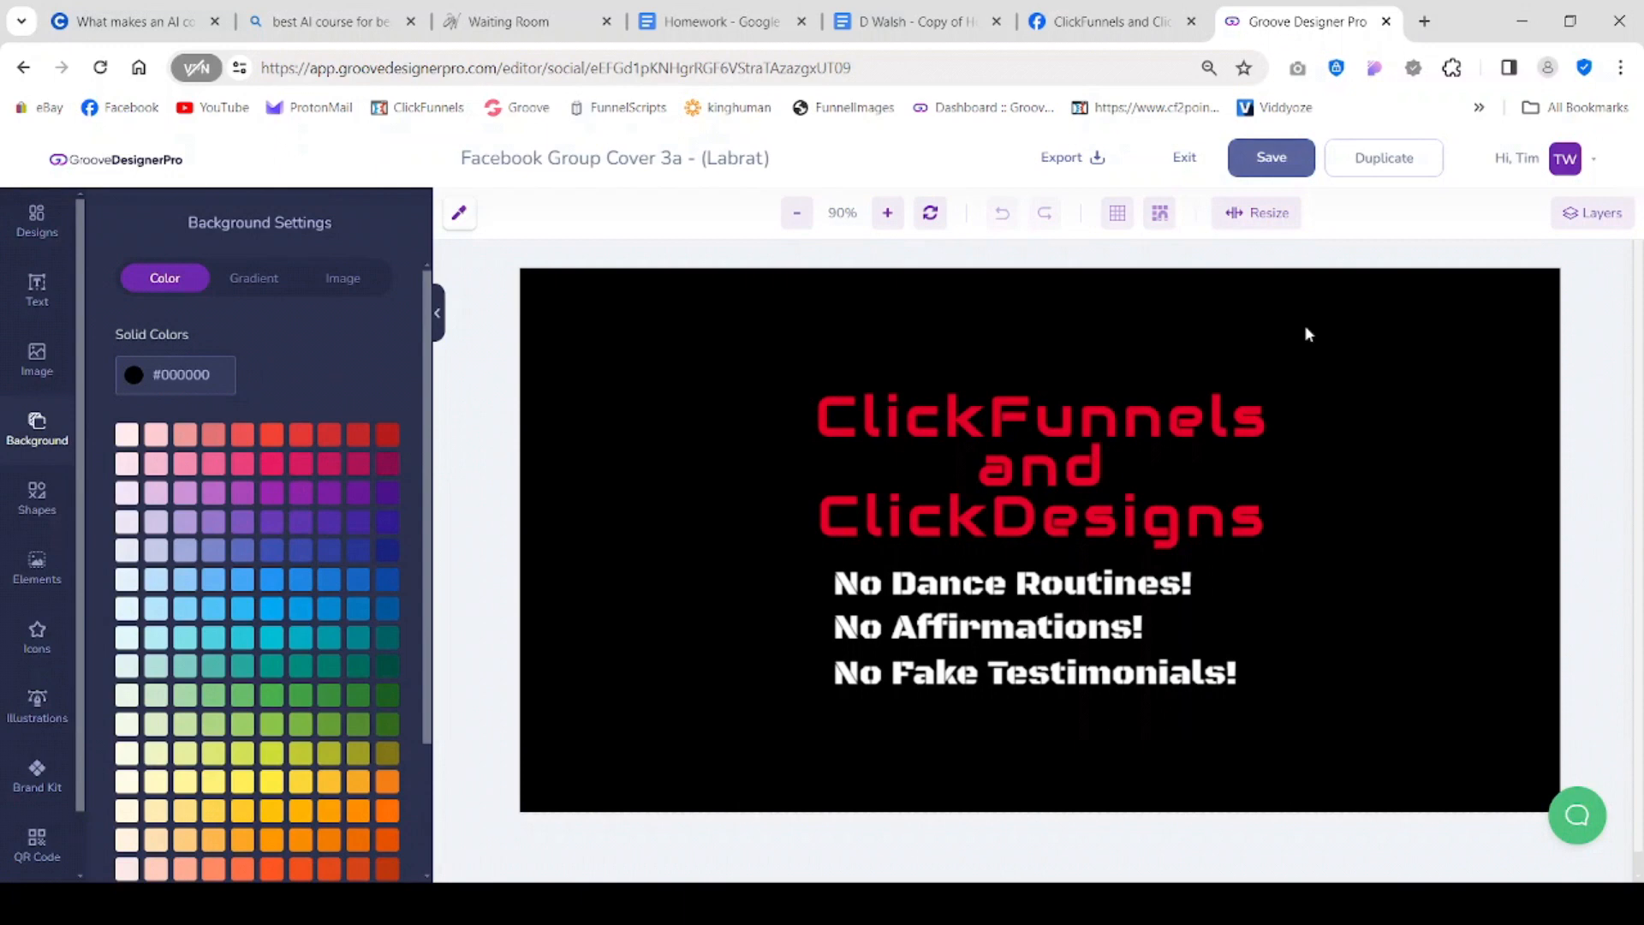
{"action": "right_click", "coordinate": [1217, 423]}
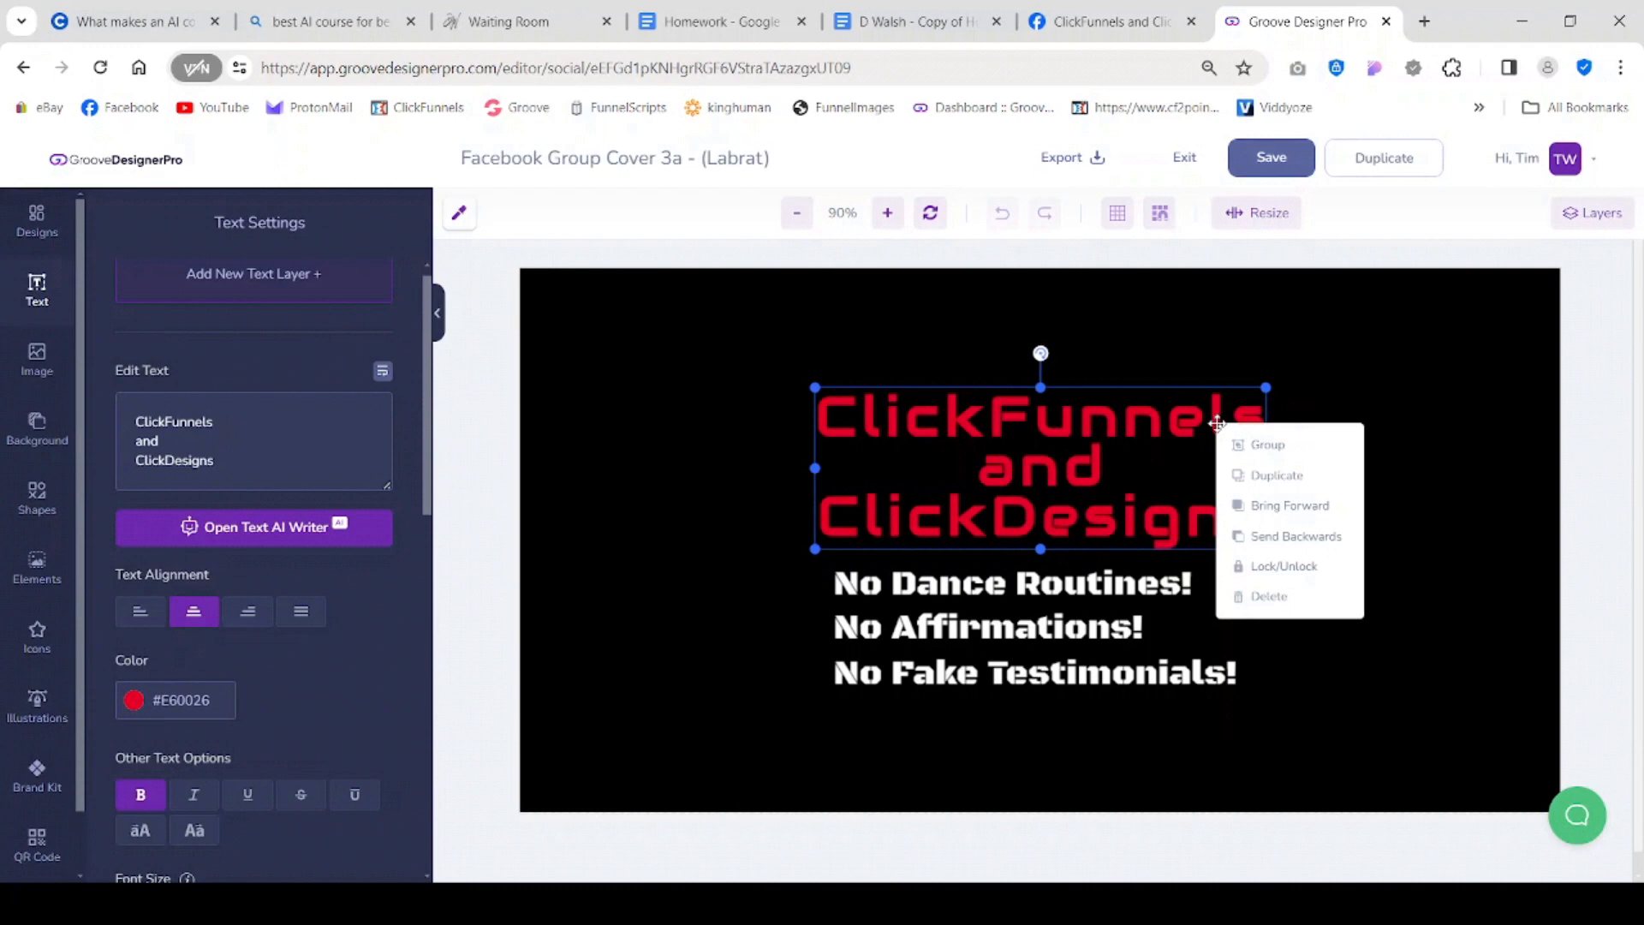
{"action": "left_click", "coordinate": [1266, 445]}
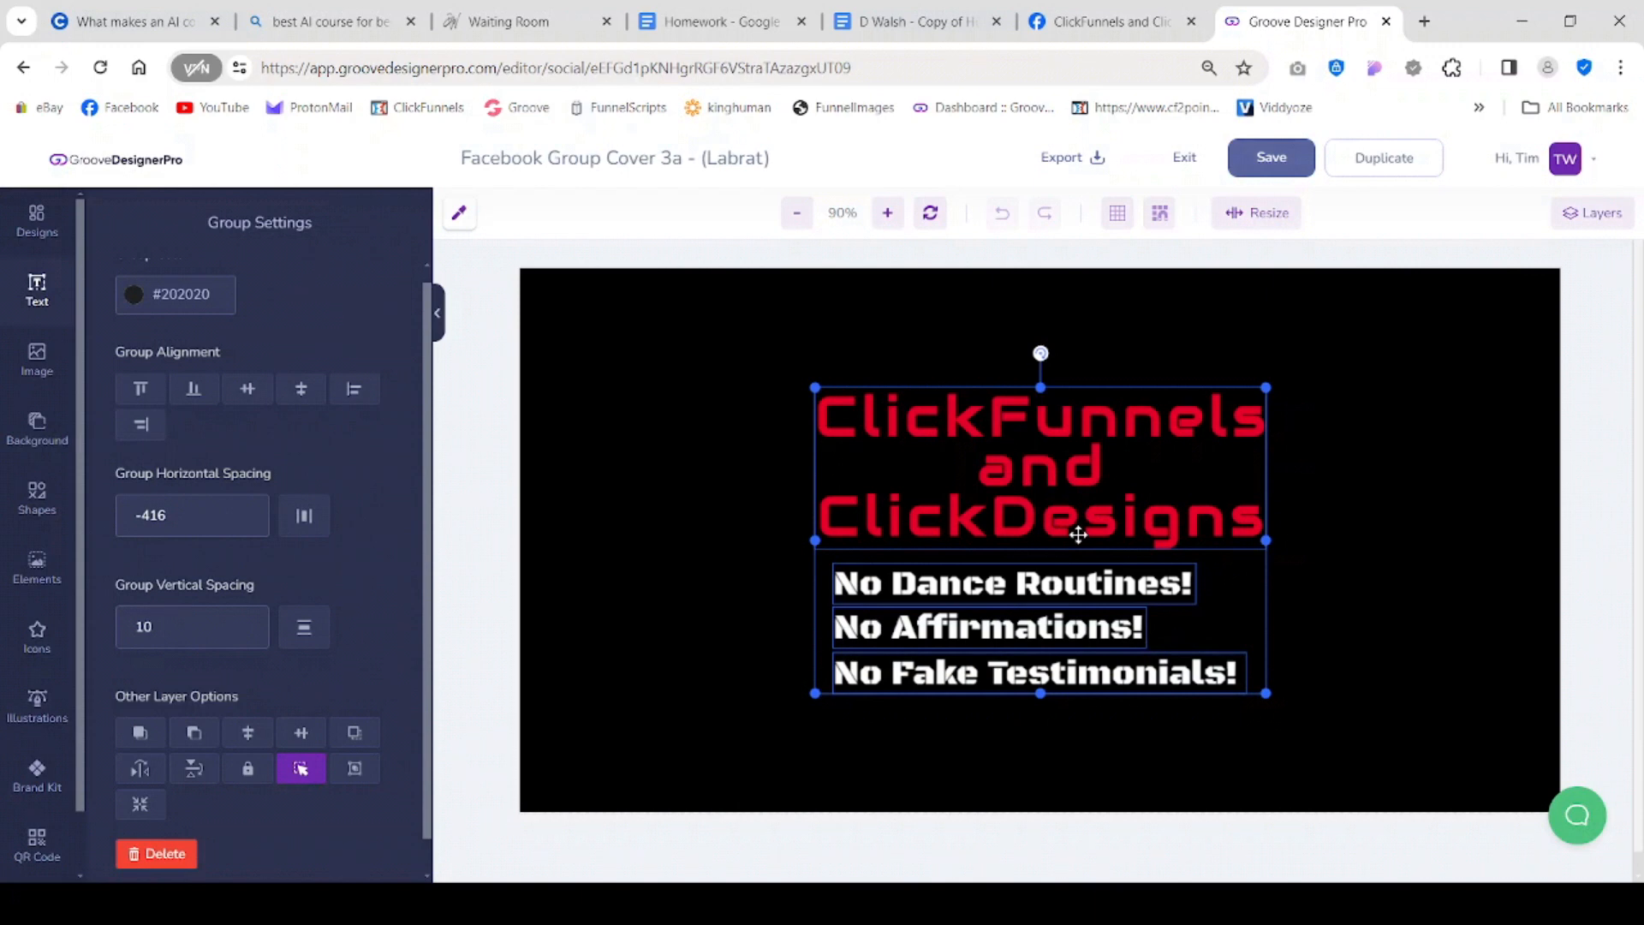
{"action": "left_click_drag", "start_coordinate": [1078, 534], "coordinate": [1075, 517]}
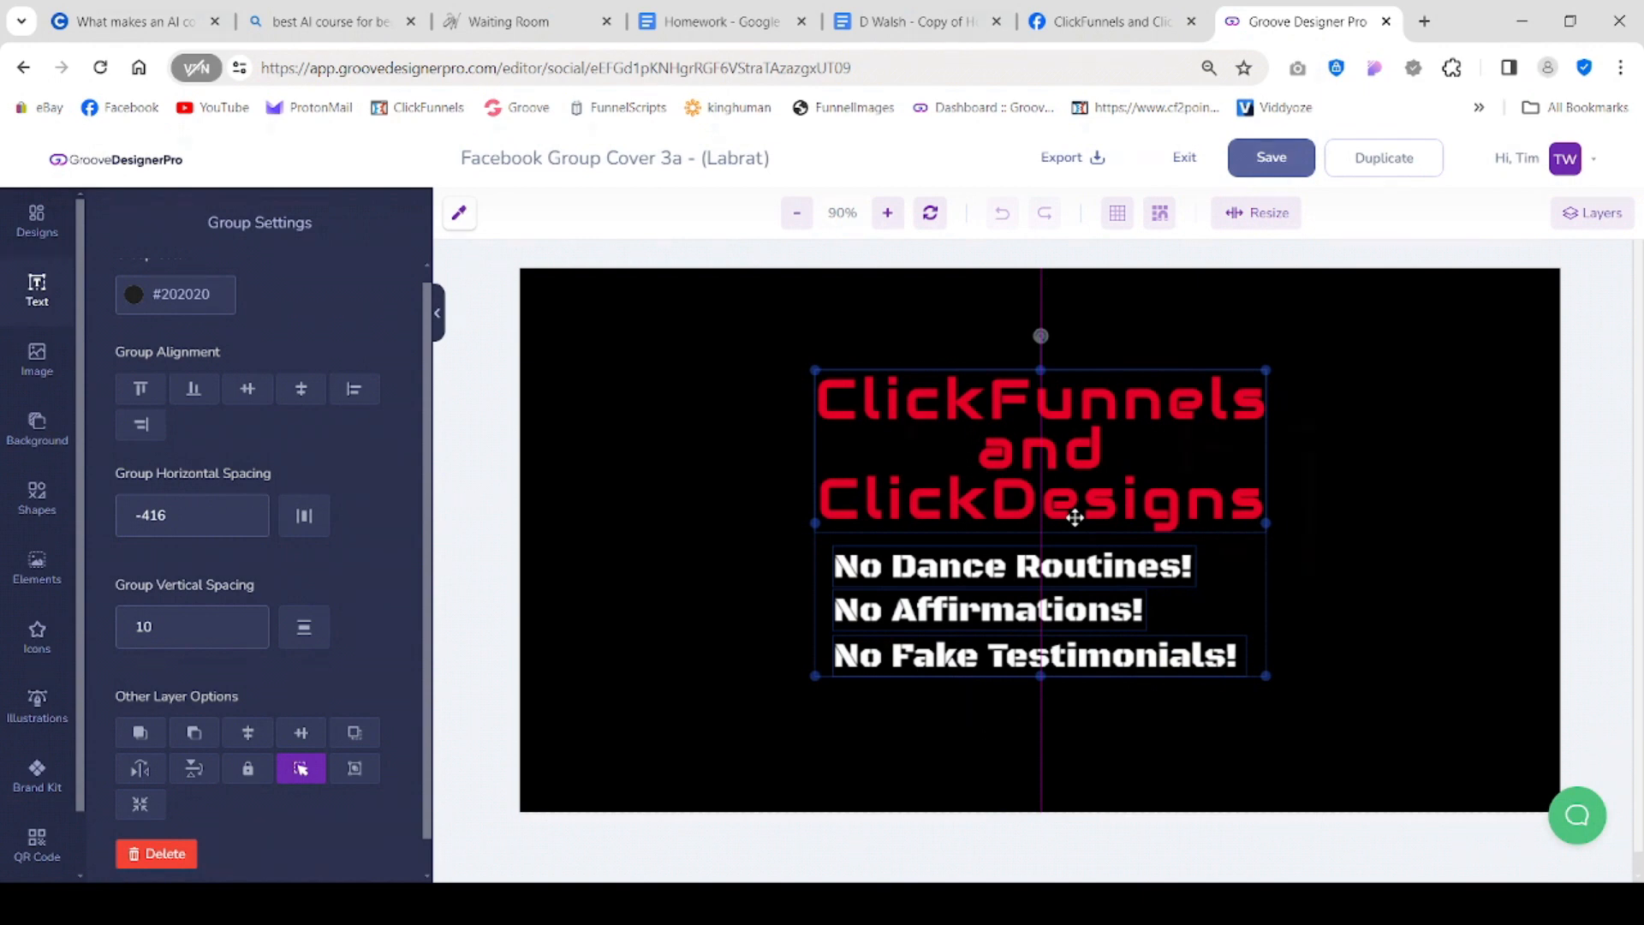
{"action": "left_click_drag", "start_coordinate": [1075, 517], "coordinate": [1077, 519]}
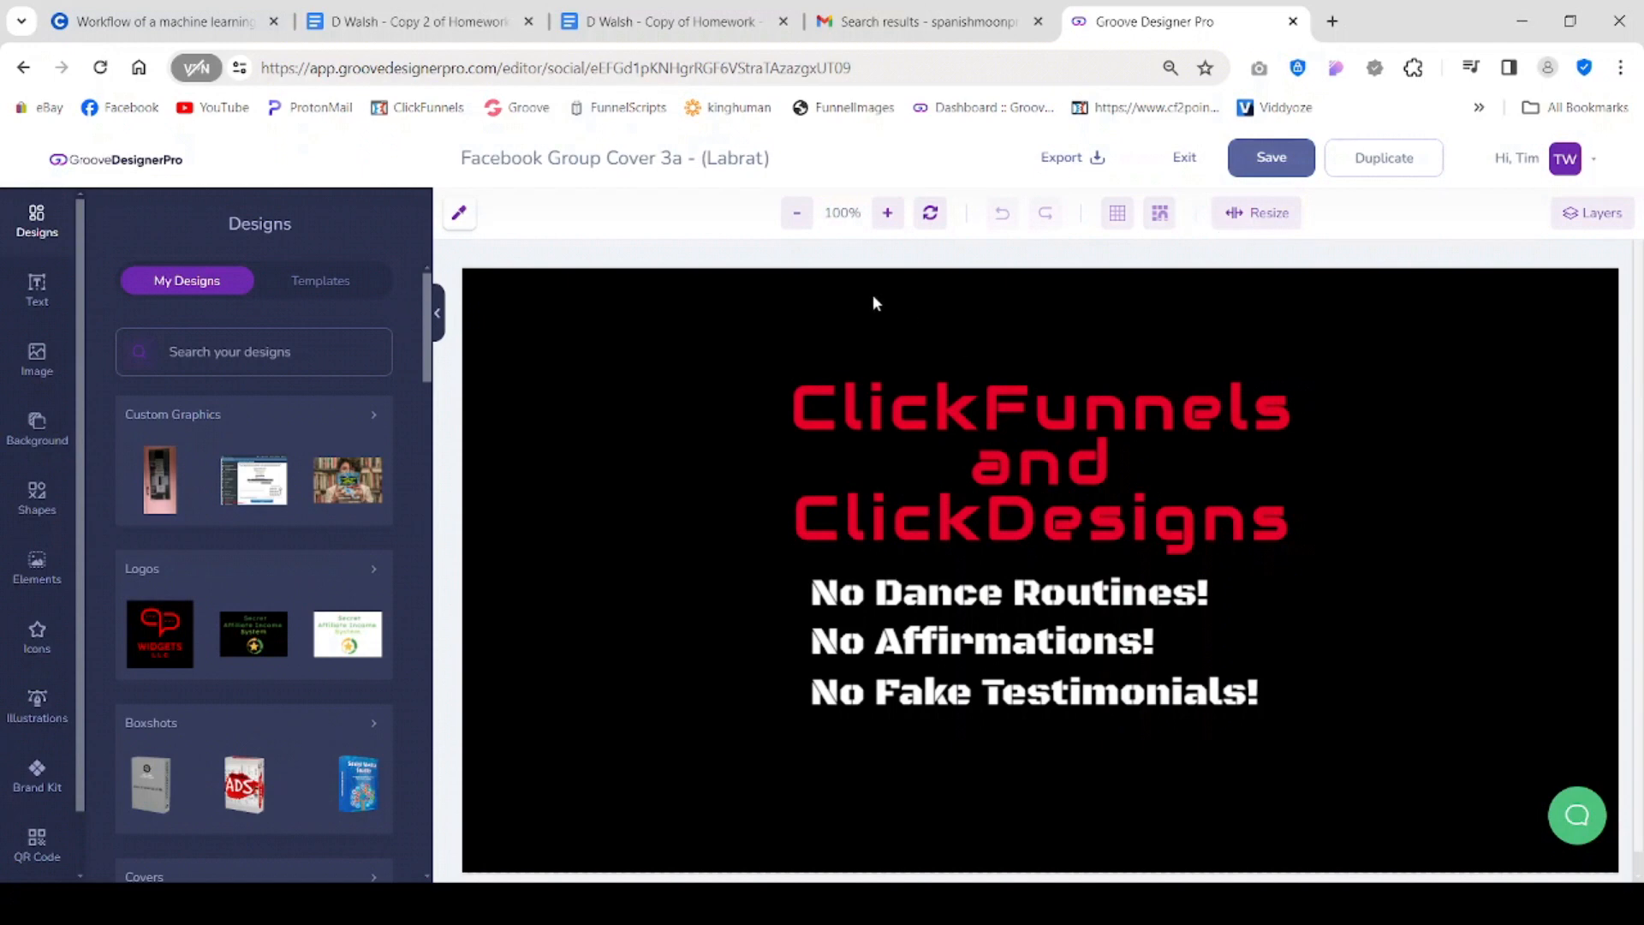
Examine the layer options of the red title and of the No Dance Routines! line, each selected on its own.
{"action": "left_click", "coordinate": [798, 214]}
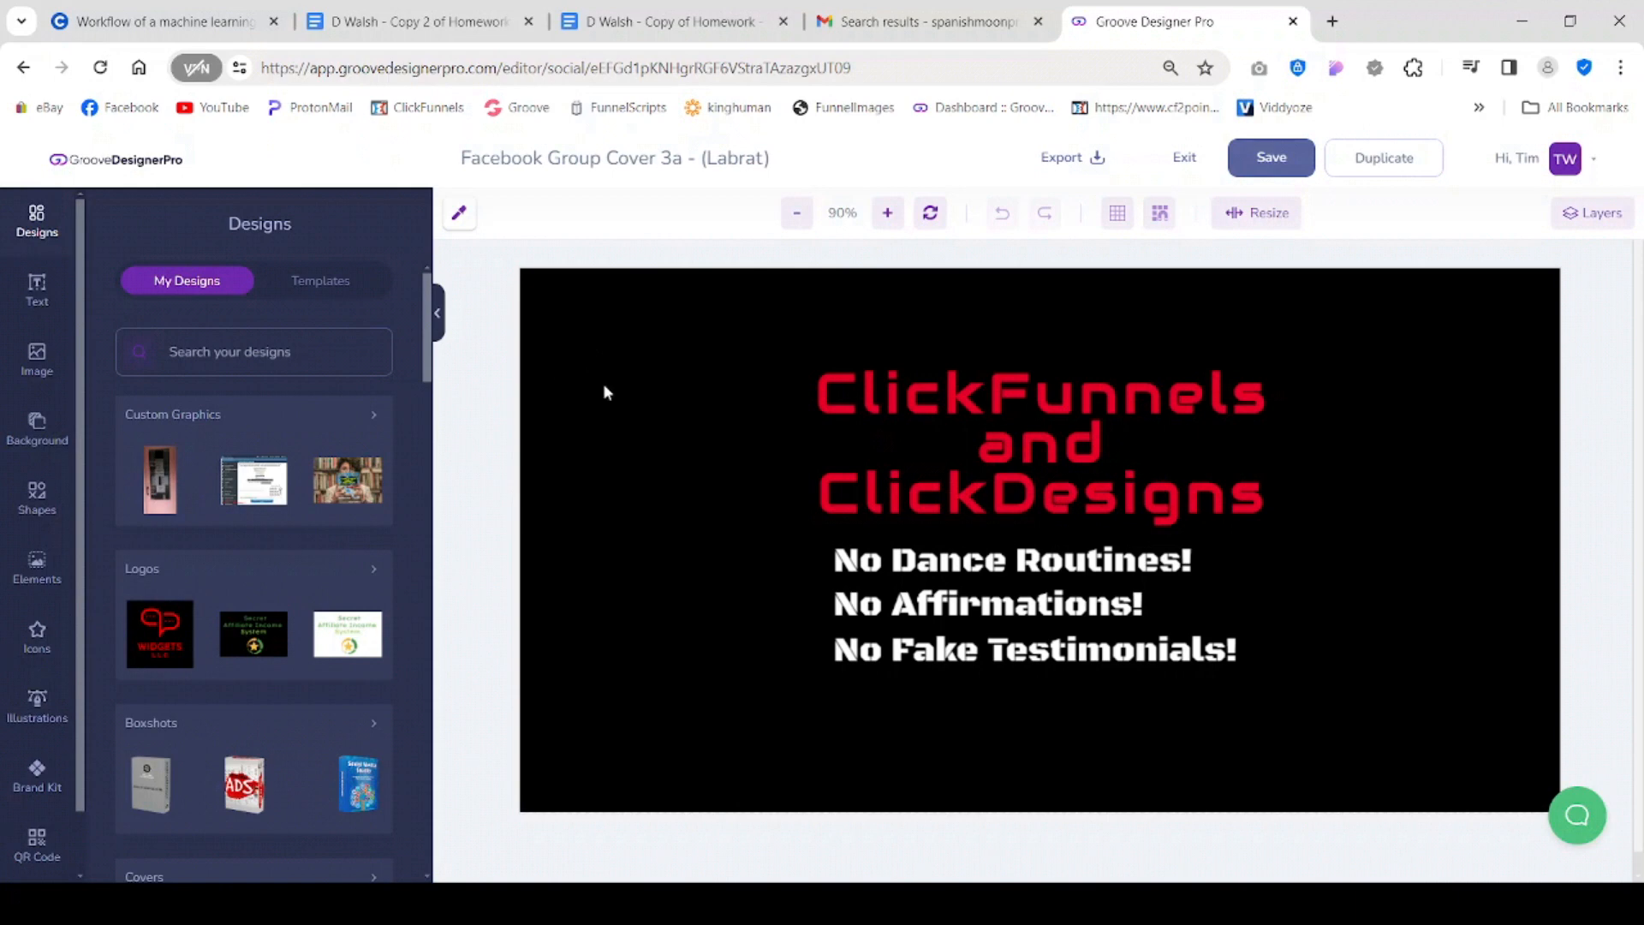
{"action": "left_click_drag", "start_coordinate": [682, 356], "coordinate": [1434, 534]}
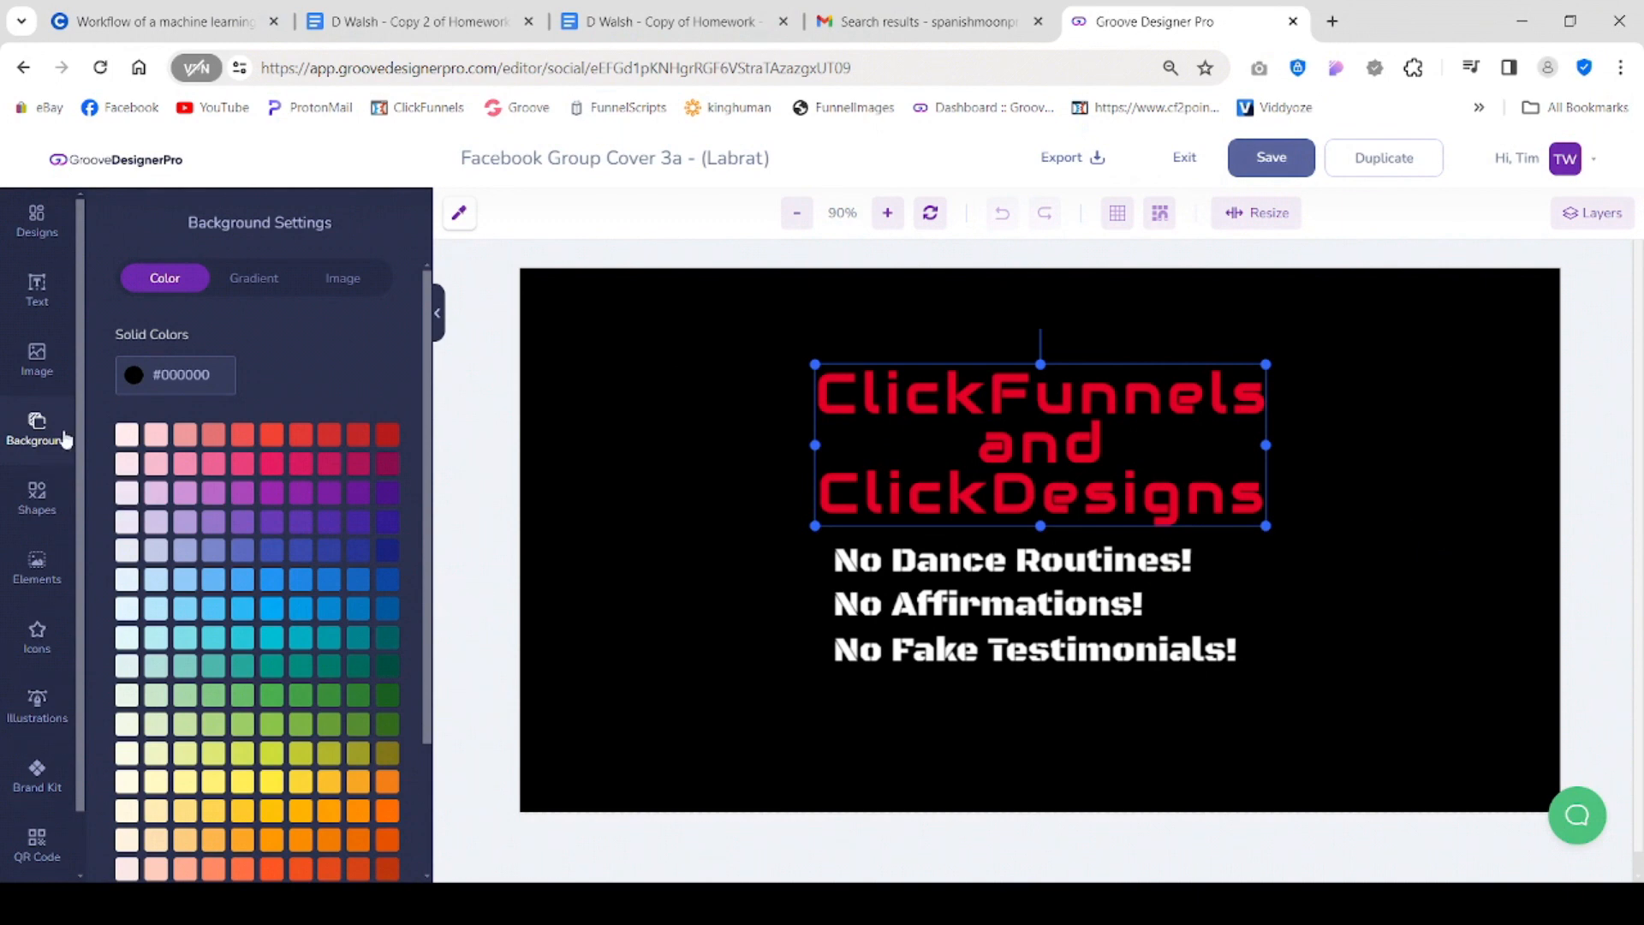
{"action": "left_click", "coordinate": [47, 294]}
{"action": "left_click_drag", "start_coordinate": [425, 304], "coordinate": [426, 649]}
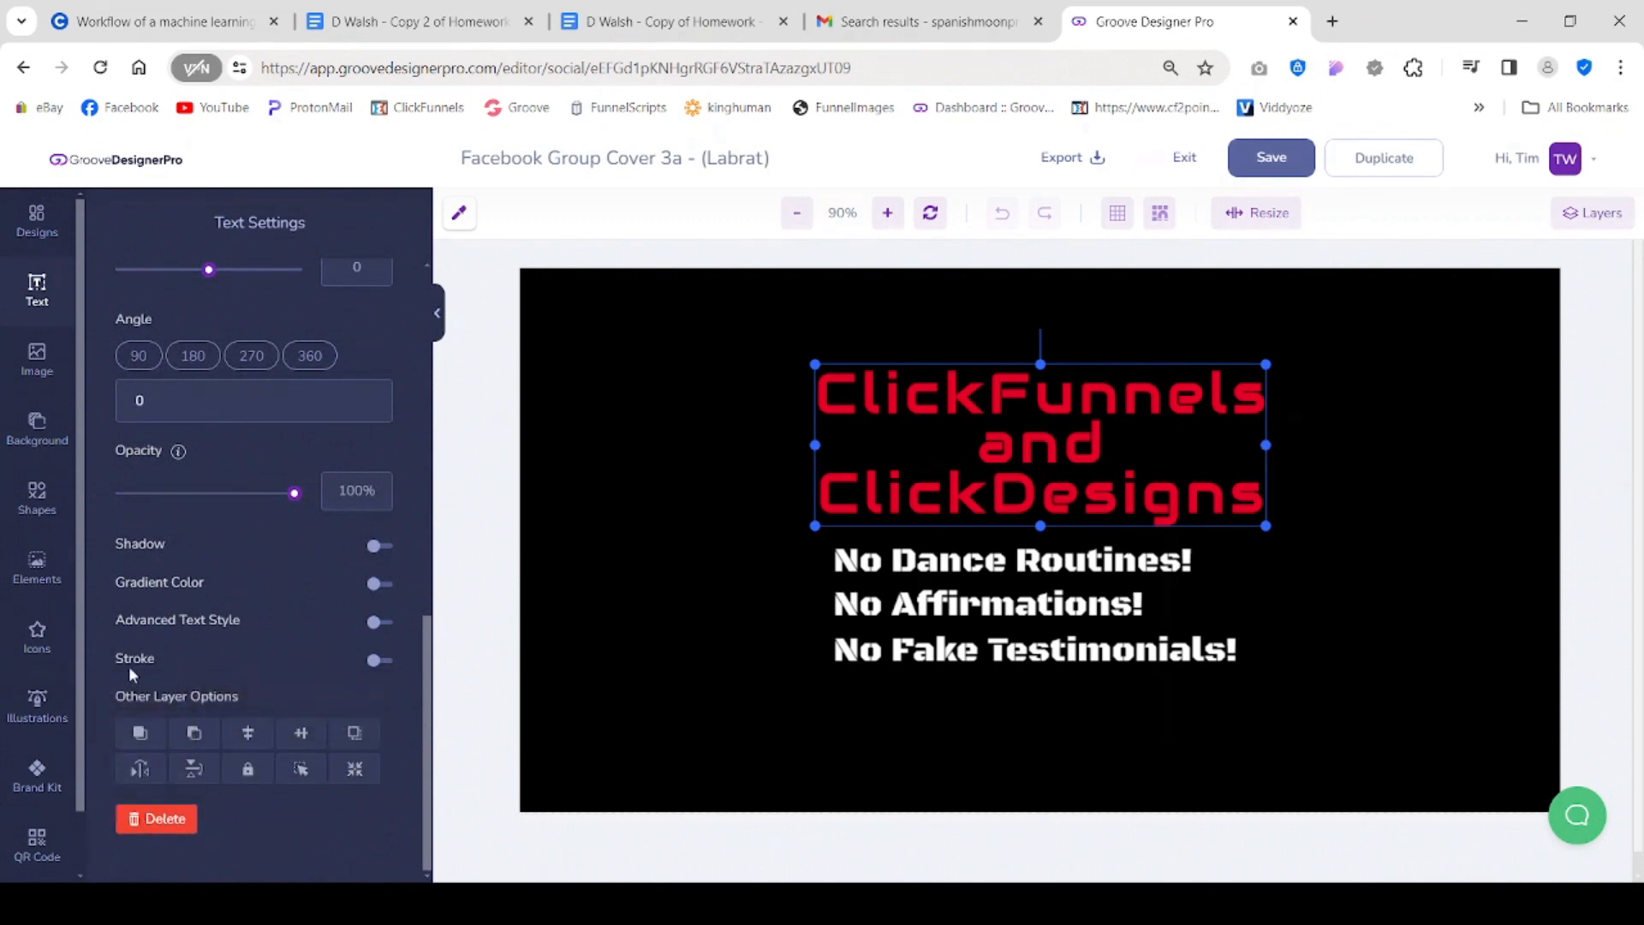
{"action": "left_click", "coordinate": [586, 426]}
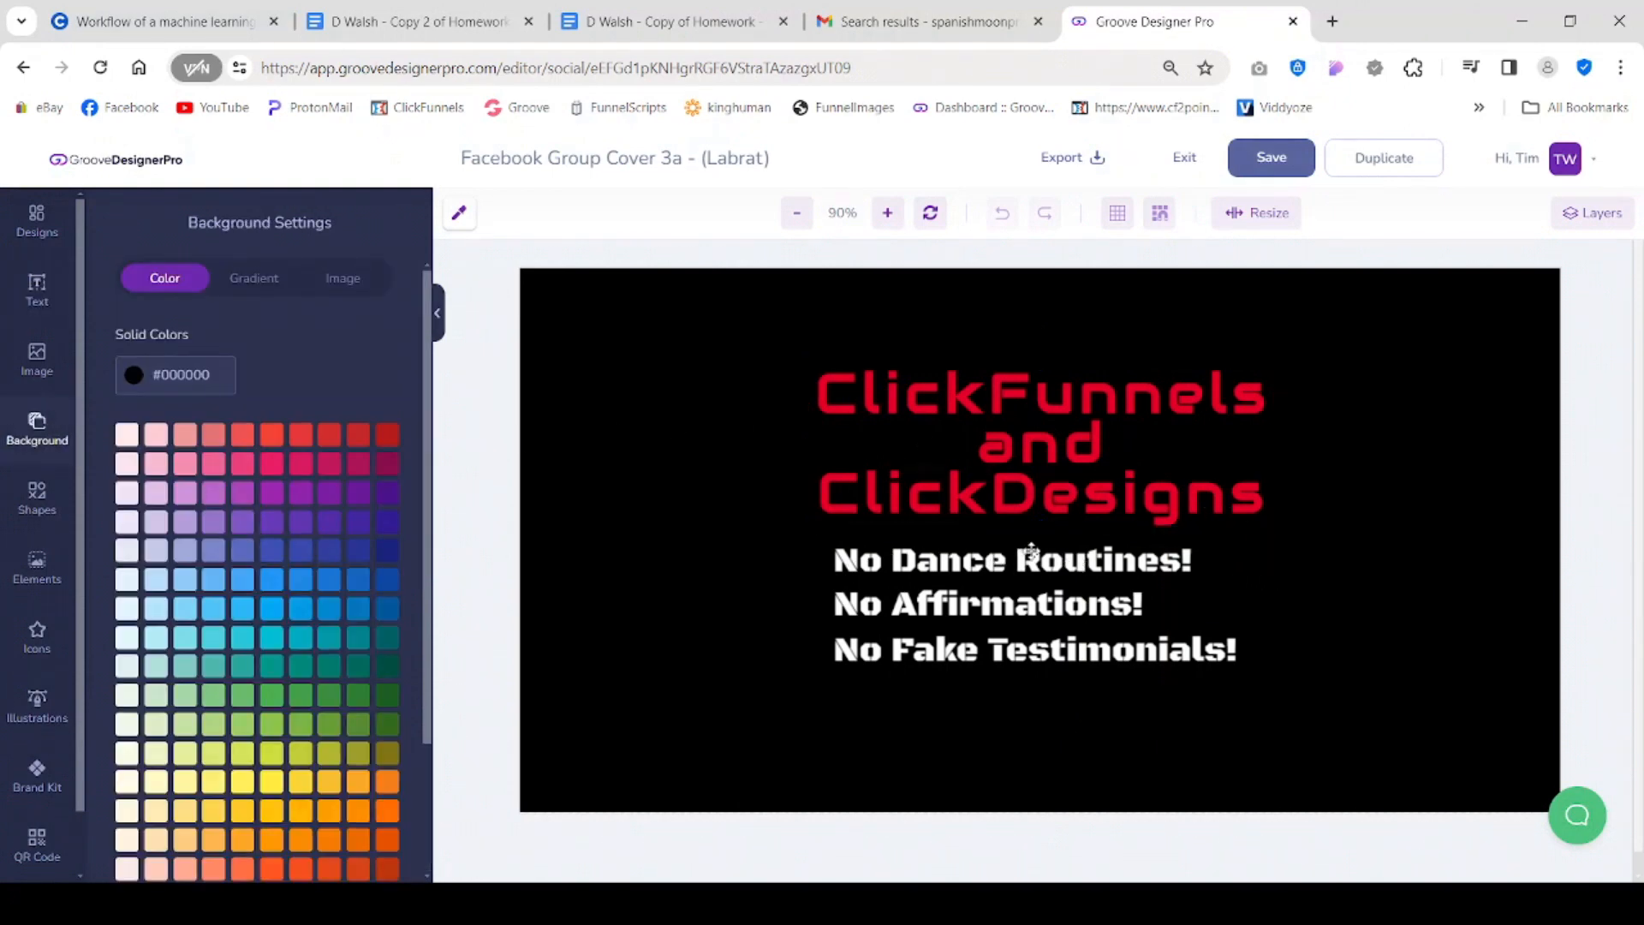
{"action": "left_click", "coordinate": [1107, 565]}
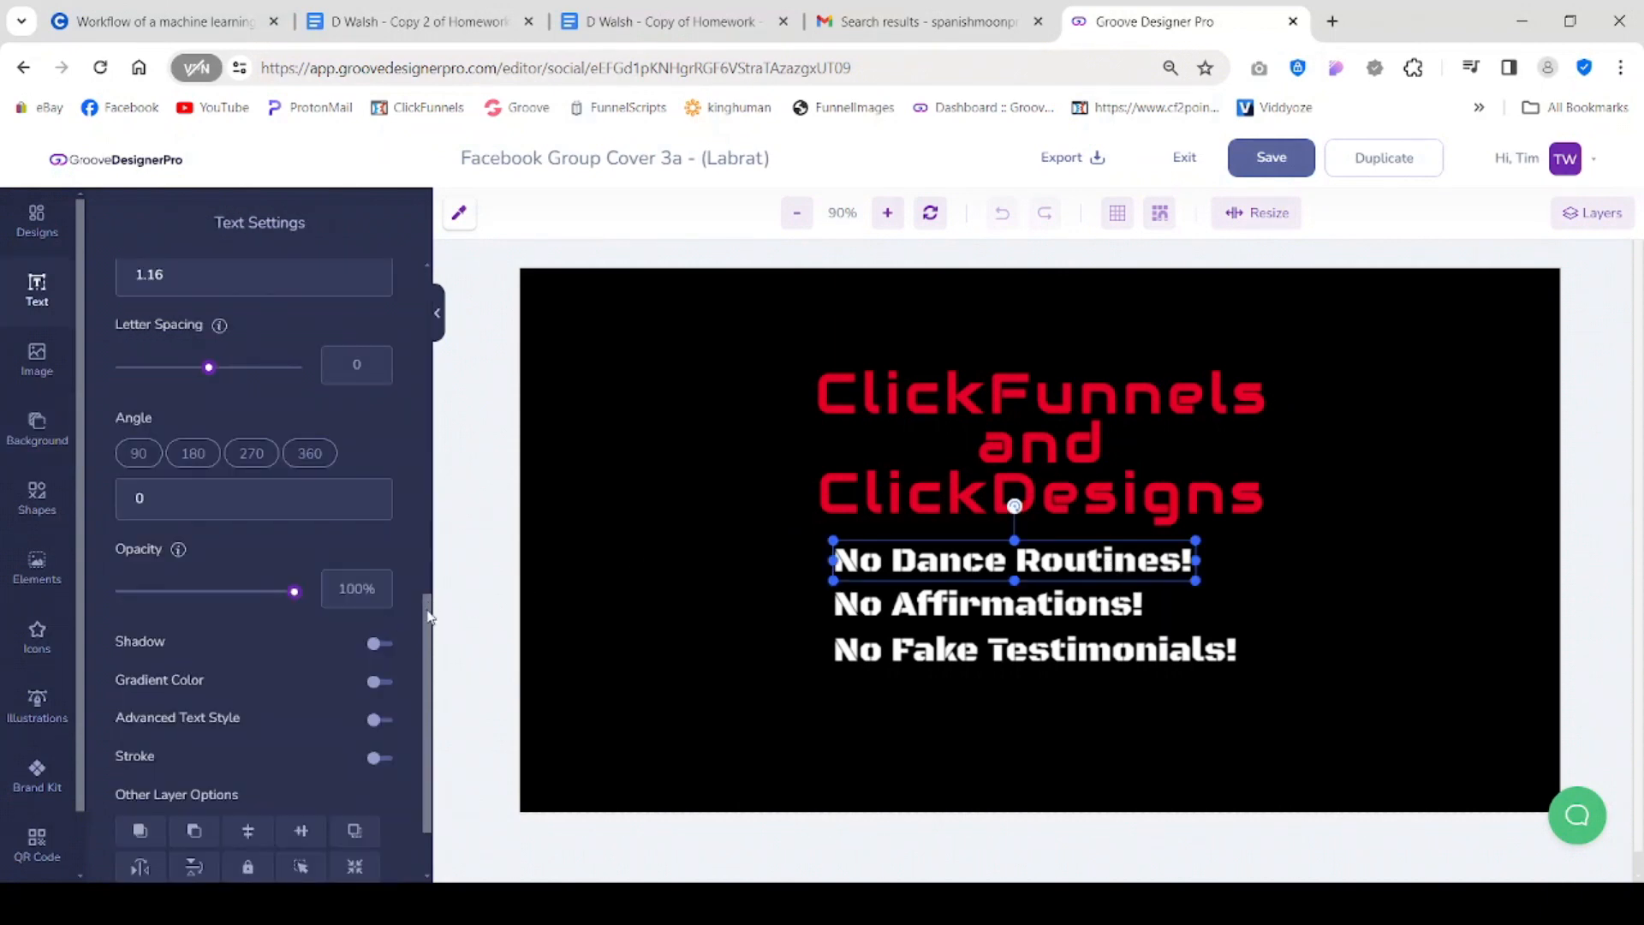
{"action": "scroll", "coordinate": [426, 610], "scroll_direction": "down", "scroll_amount": 1}
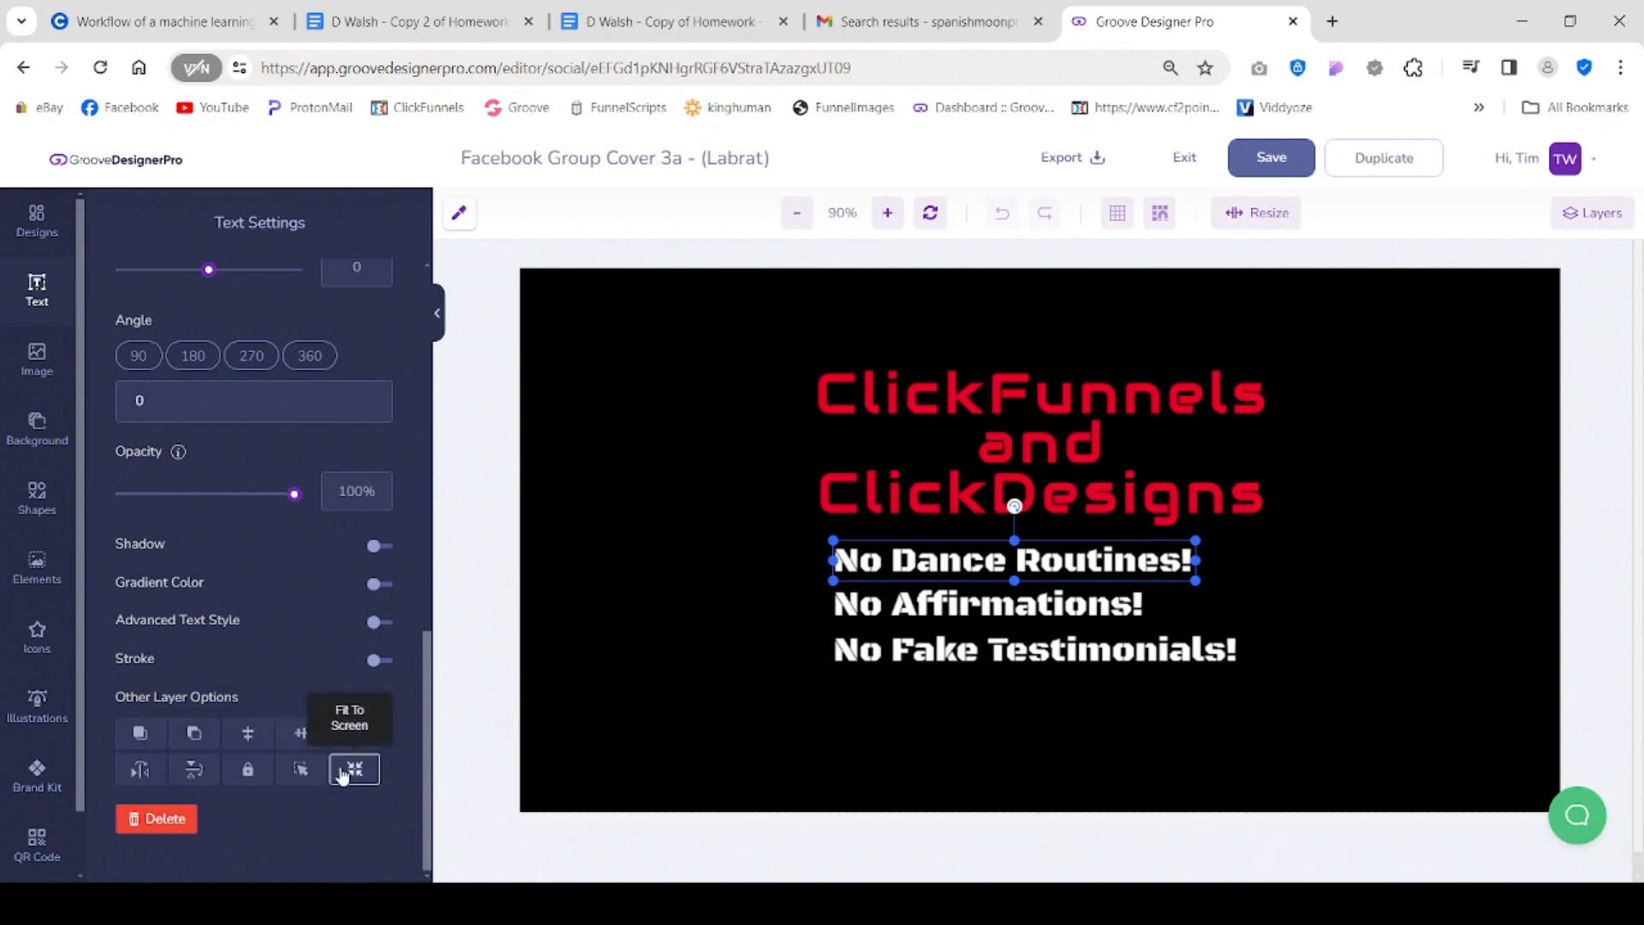
{"action": "left_click", "coordinate": [928, 409]}
{"action": "left_click", "coordinate": [936, 561]}
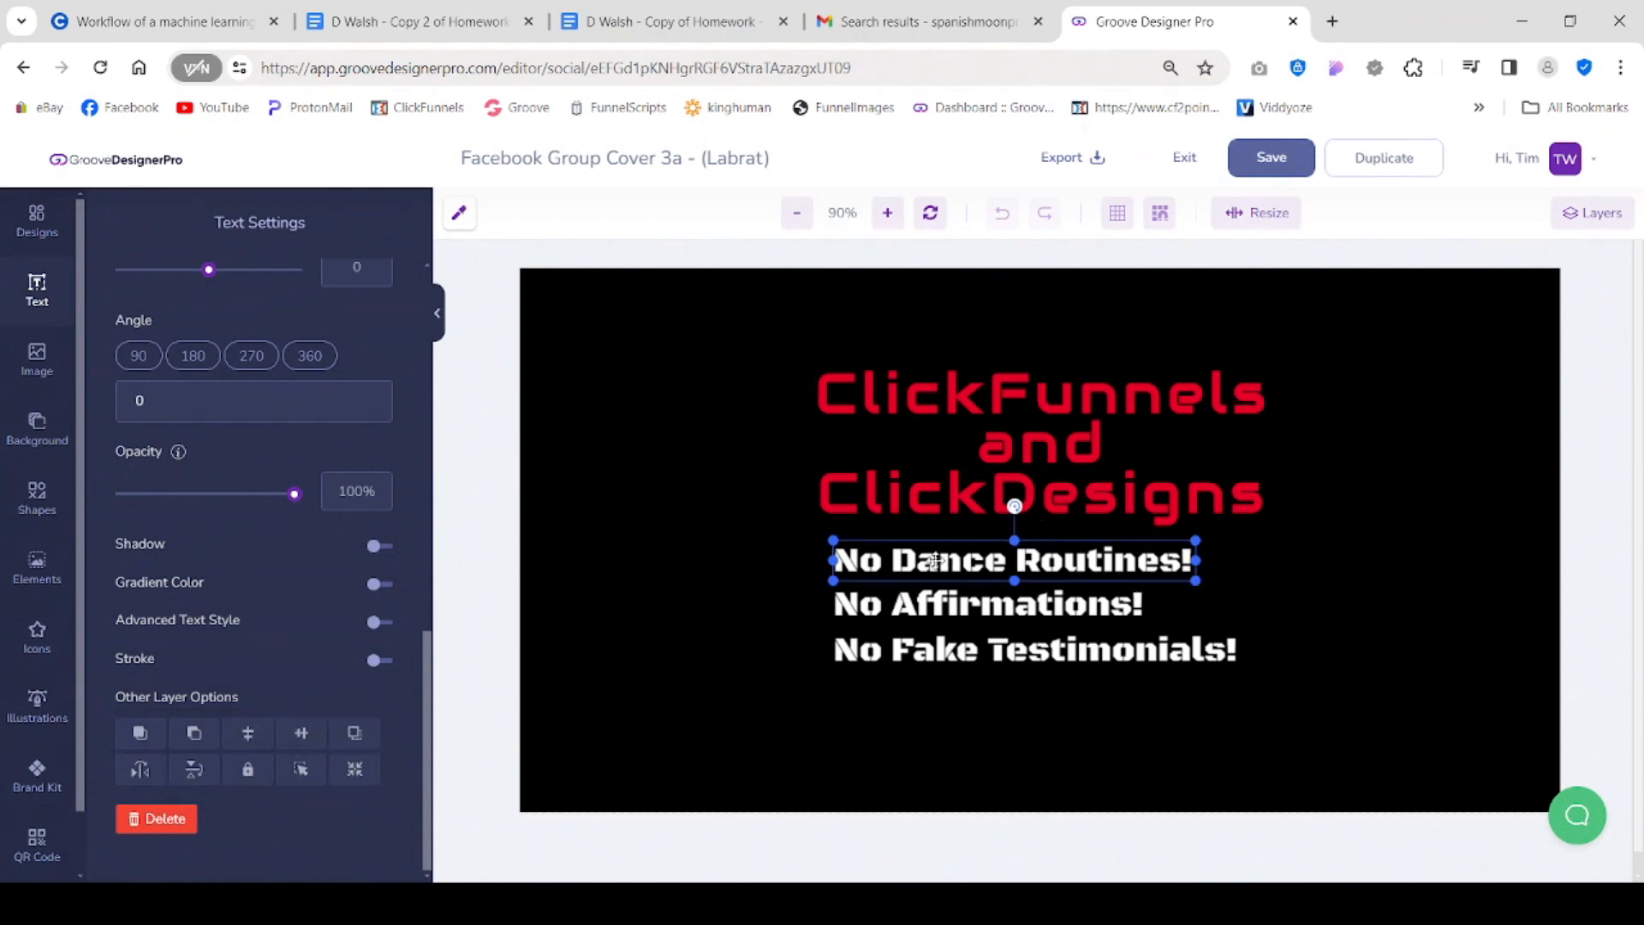
Select the three white text lines together and flip them horizontally, then flip them back.
{"action": "left_click_drag", "start_coordinate": [1325, 558], "coordinate": [812, 676]}
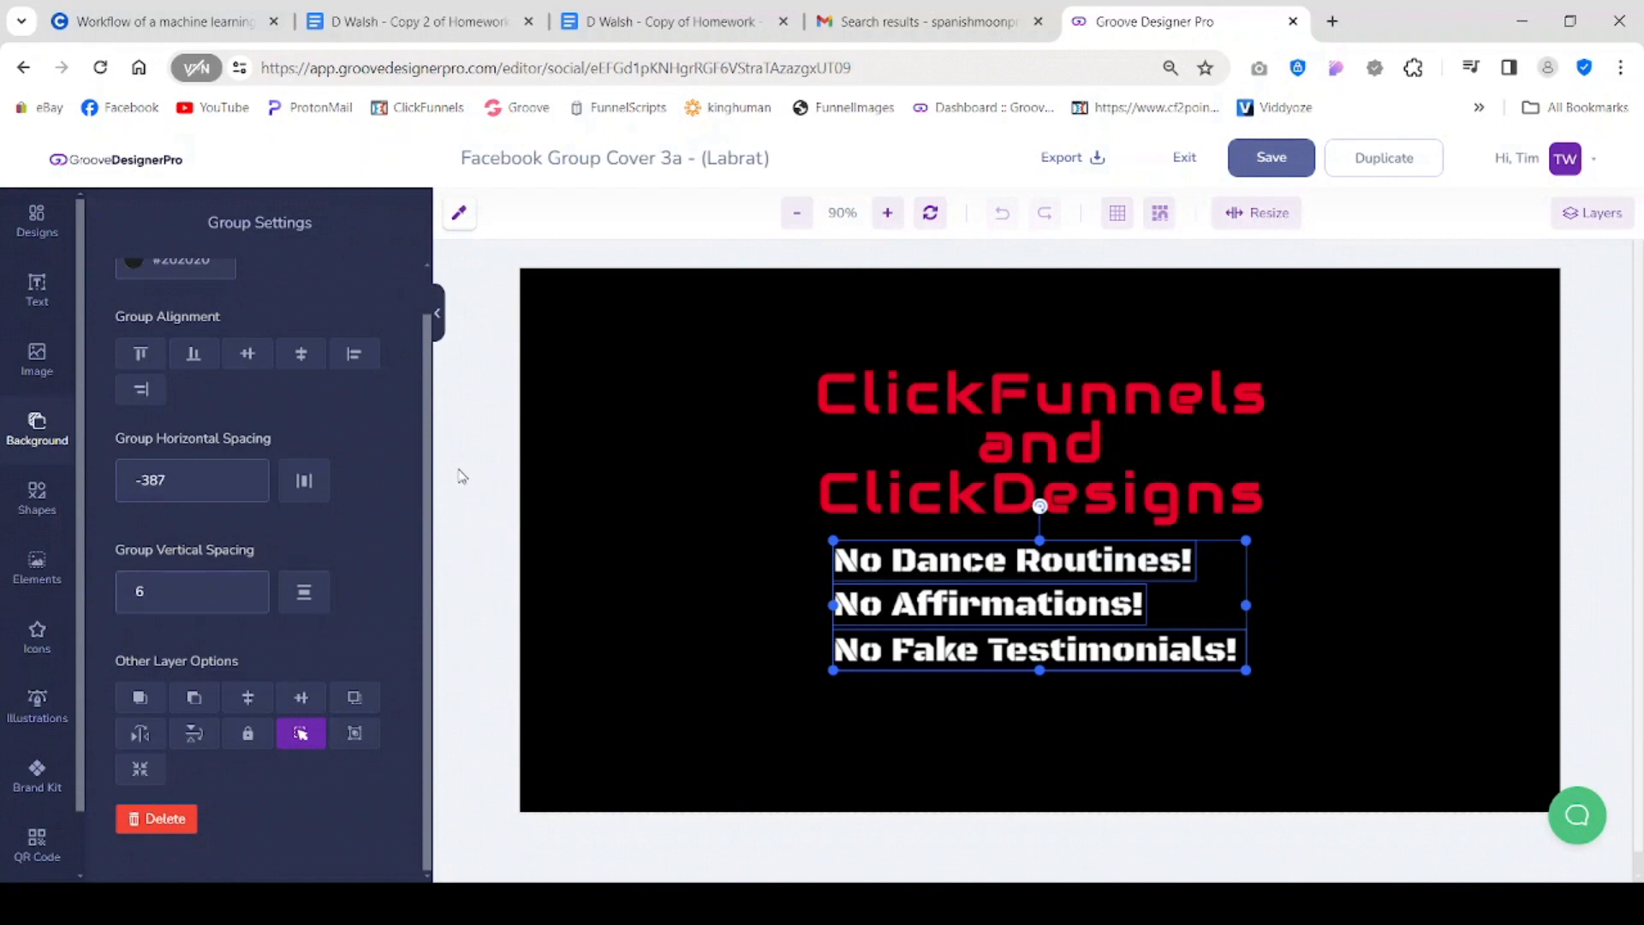
{"action": "scroll", "coordinate": [430, 494], "scroll_direction": "up", "scroll_amount": 1}
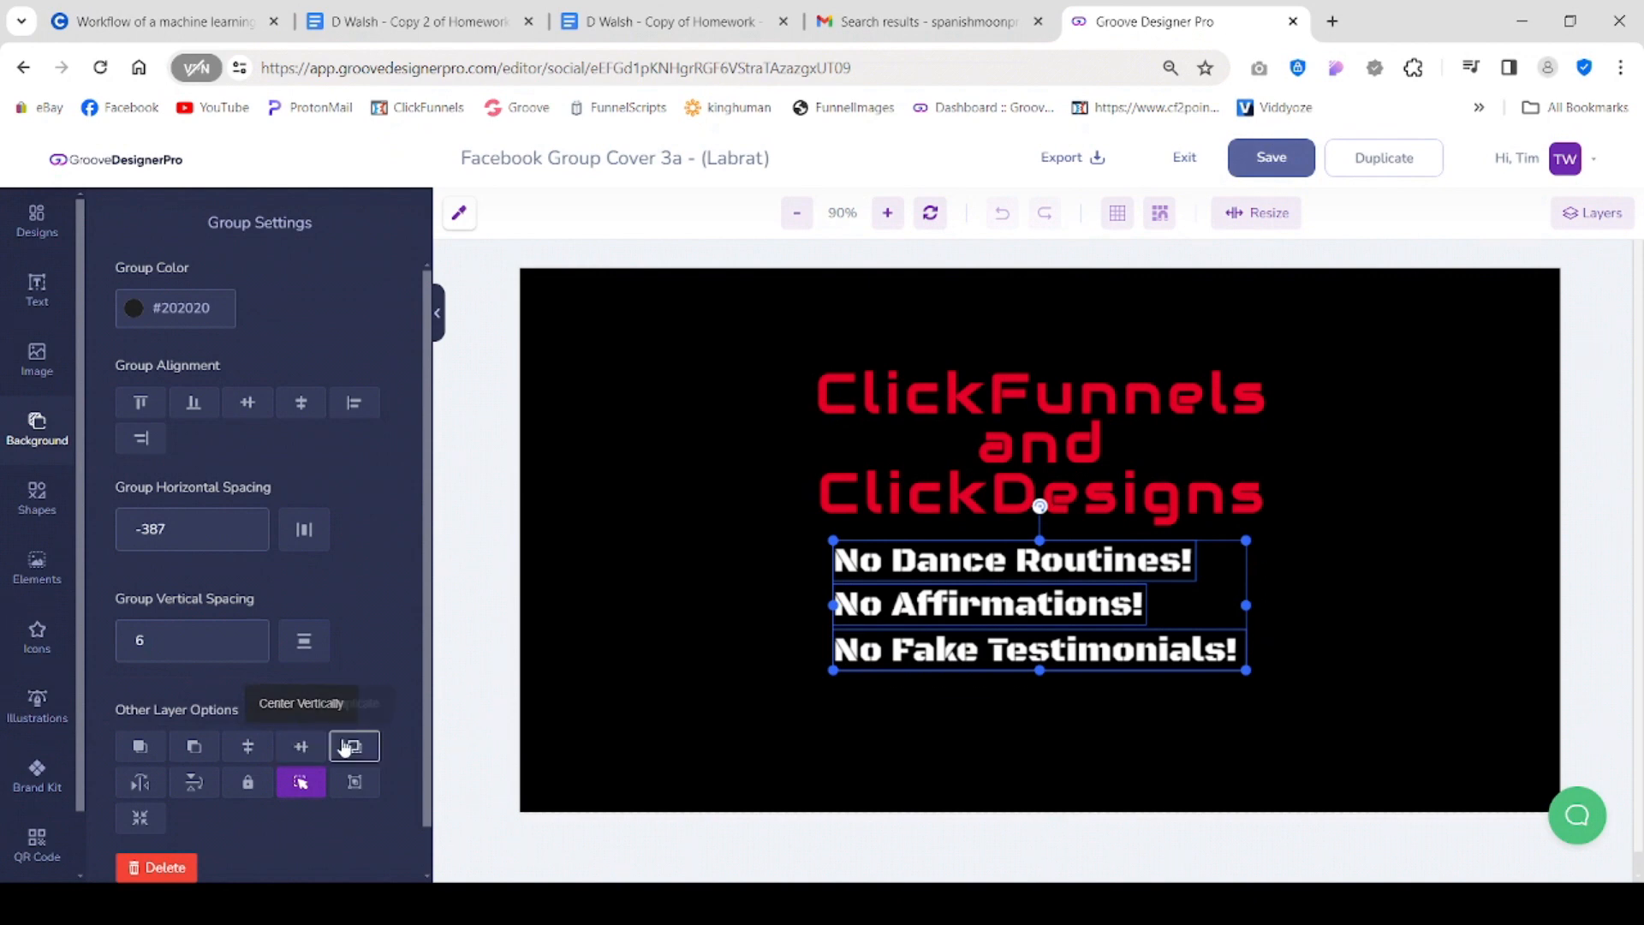
{"action": "left_click", "coordinate": [138, 784]}
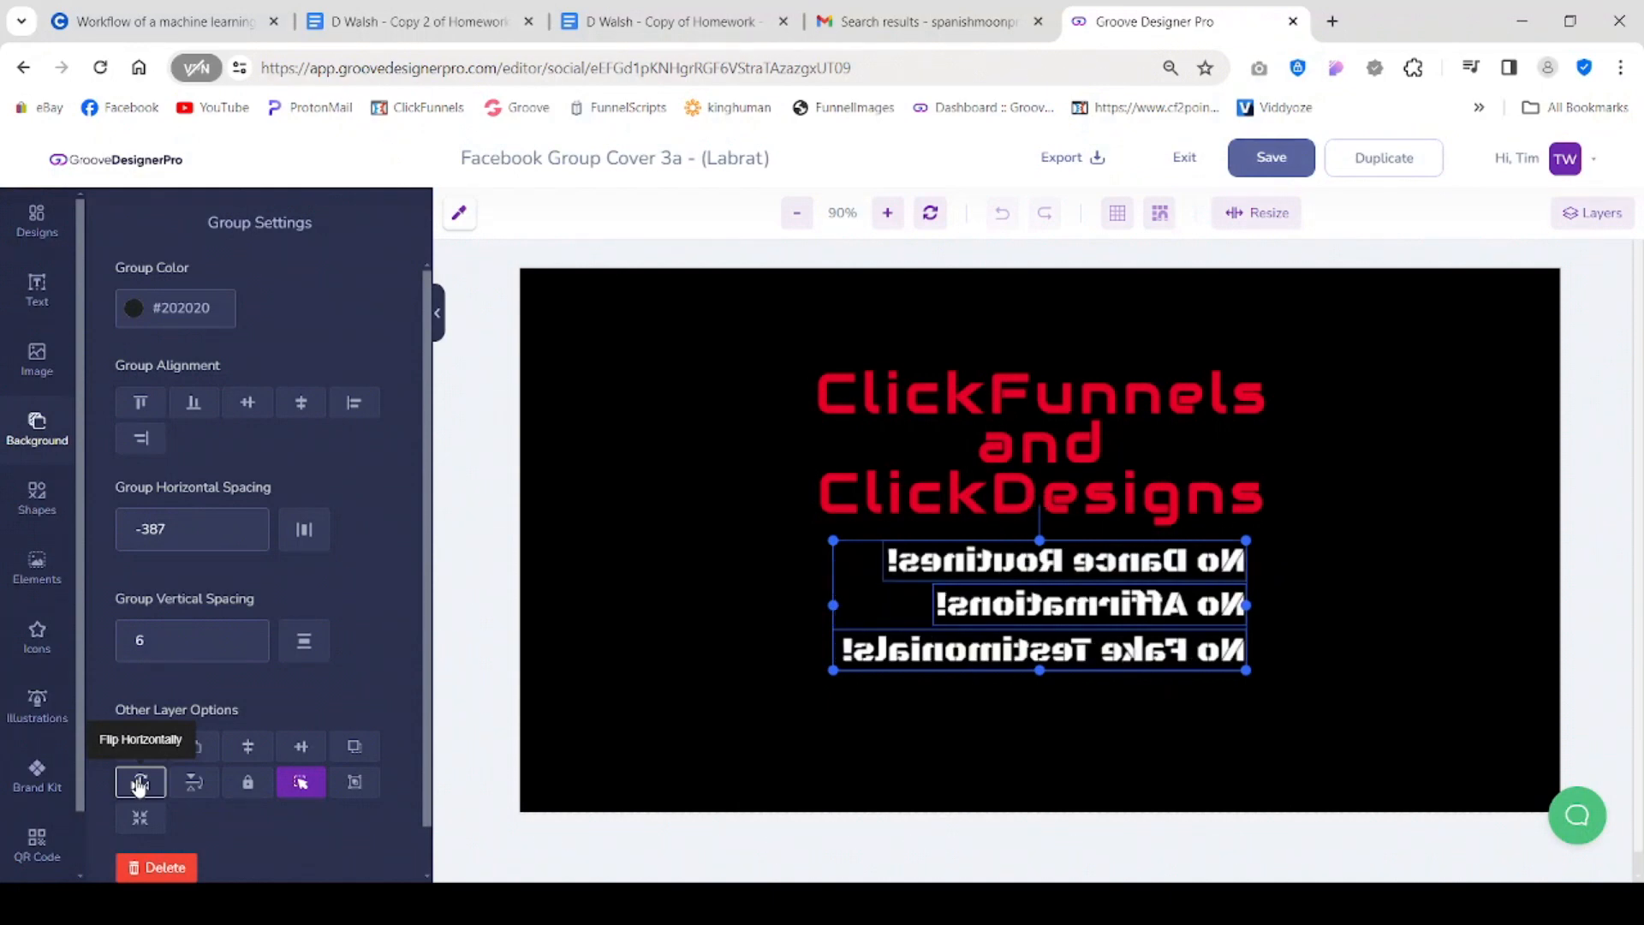
{"action": "left_click", "coordinate": [139, 784]}
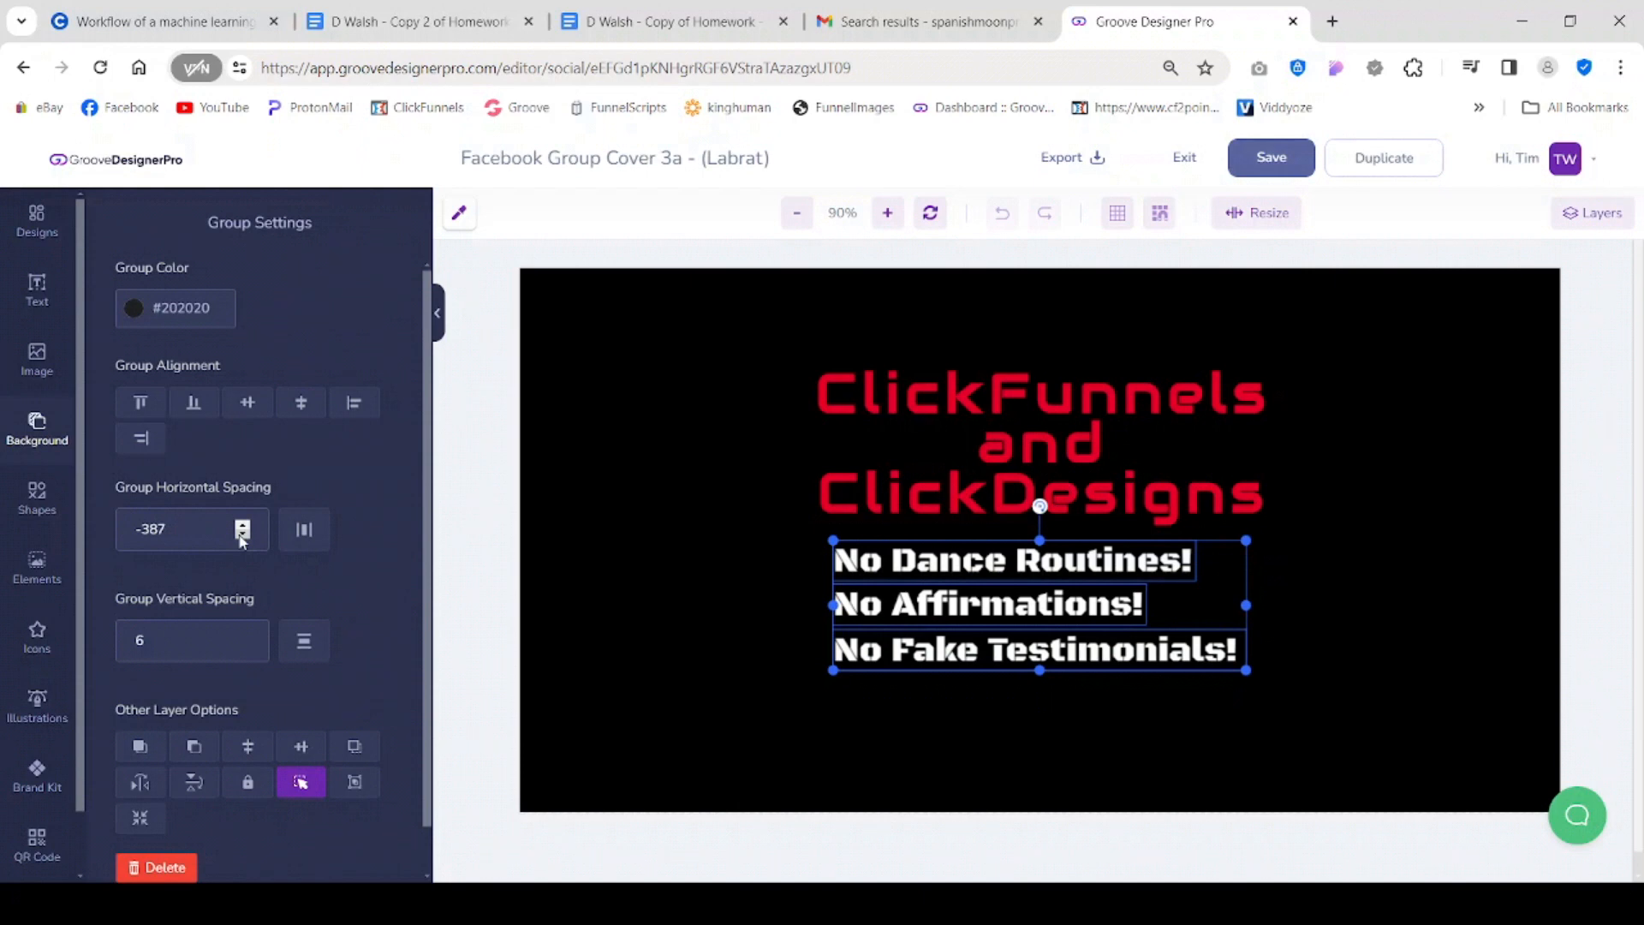
Try tighter group vertical spacing on the three white lines, down to 3 and below, then set it back to 6.
{"action": "left_click", "coordinate": [245, 650]}
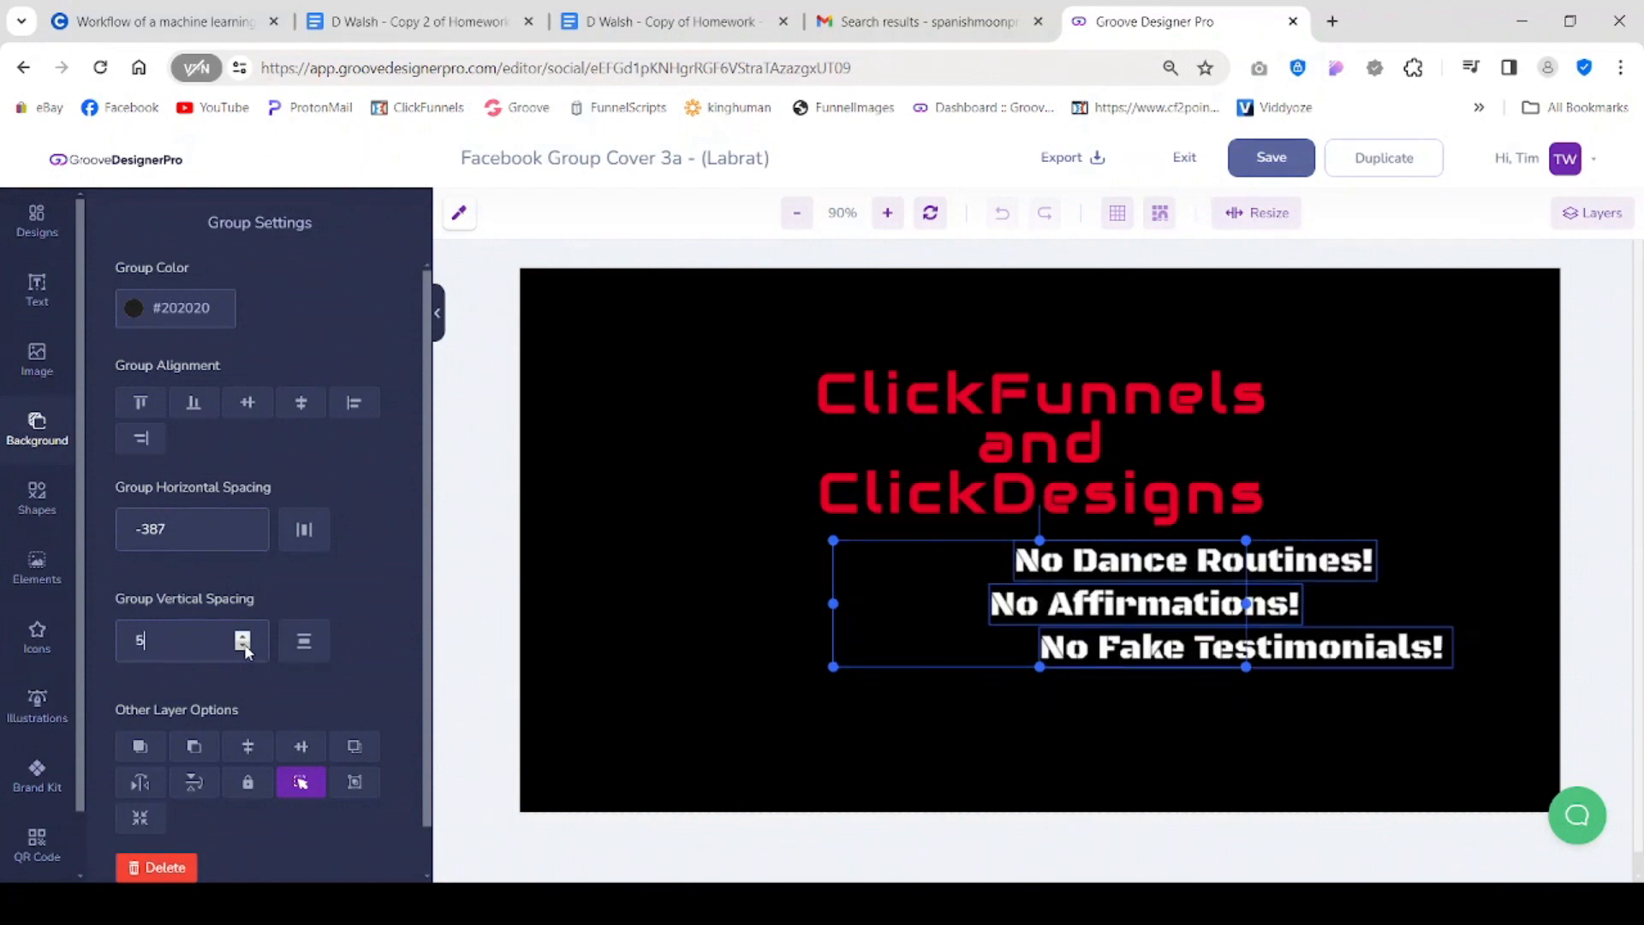
{"action": "left_click", "coordinate": [244, 638]}
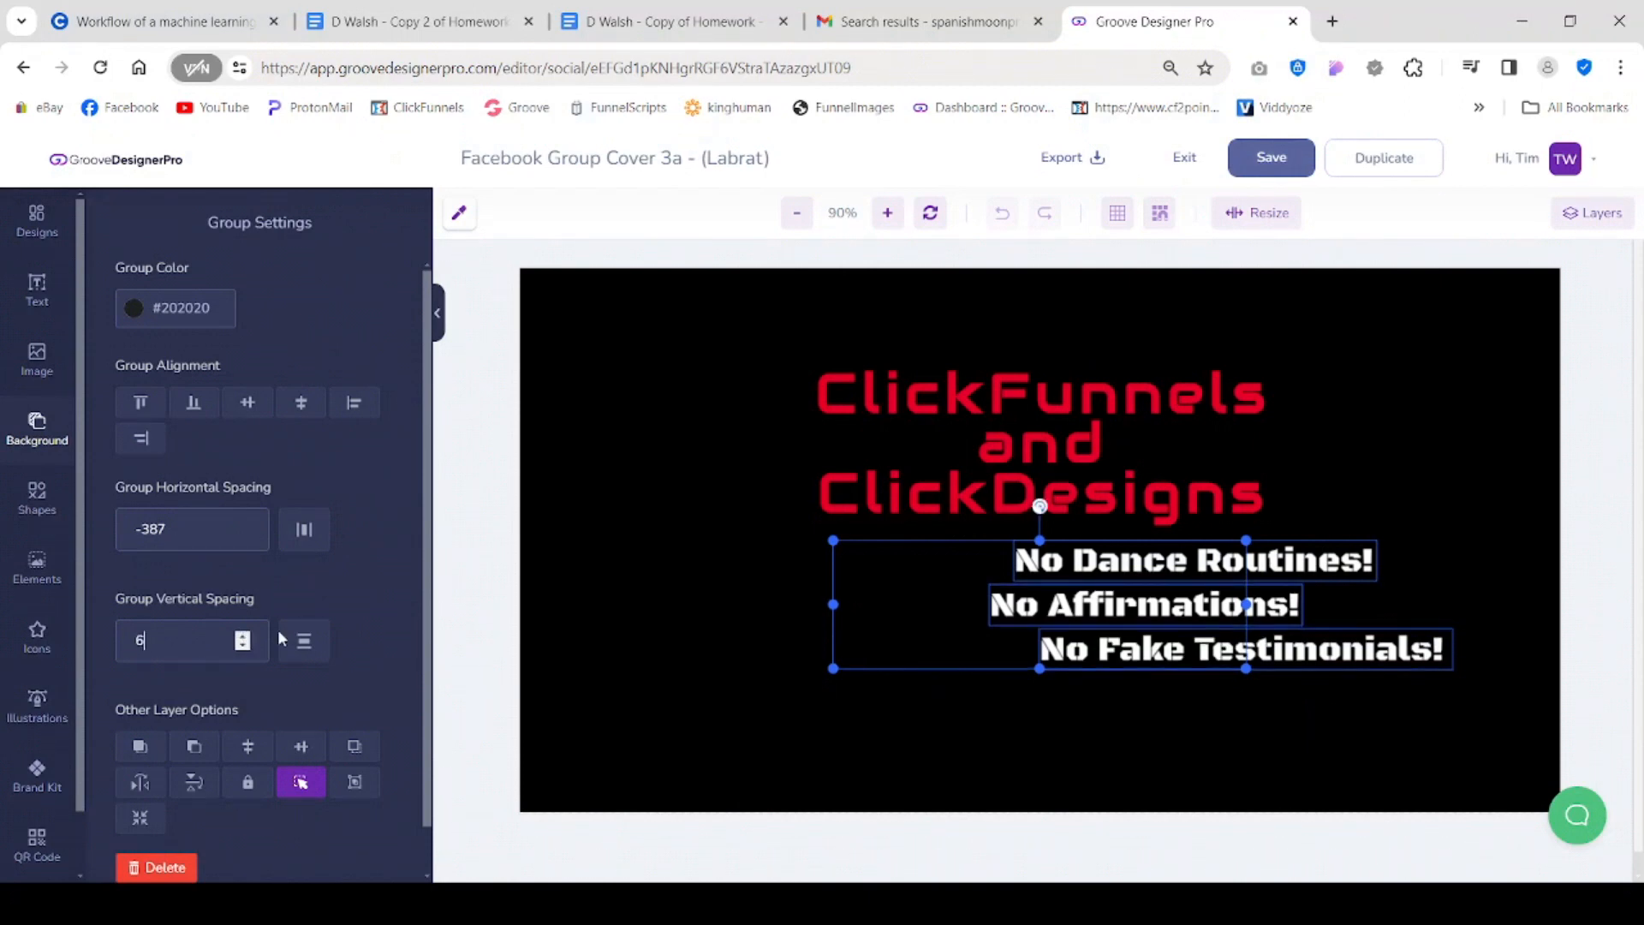
{"action": "left_click", "coordinate": [245, 650]}
{"action": "left_click", "coordinate": [245, 650]}
{"action": "left_click", "coordinate": [245, 650]}
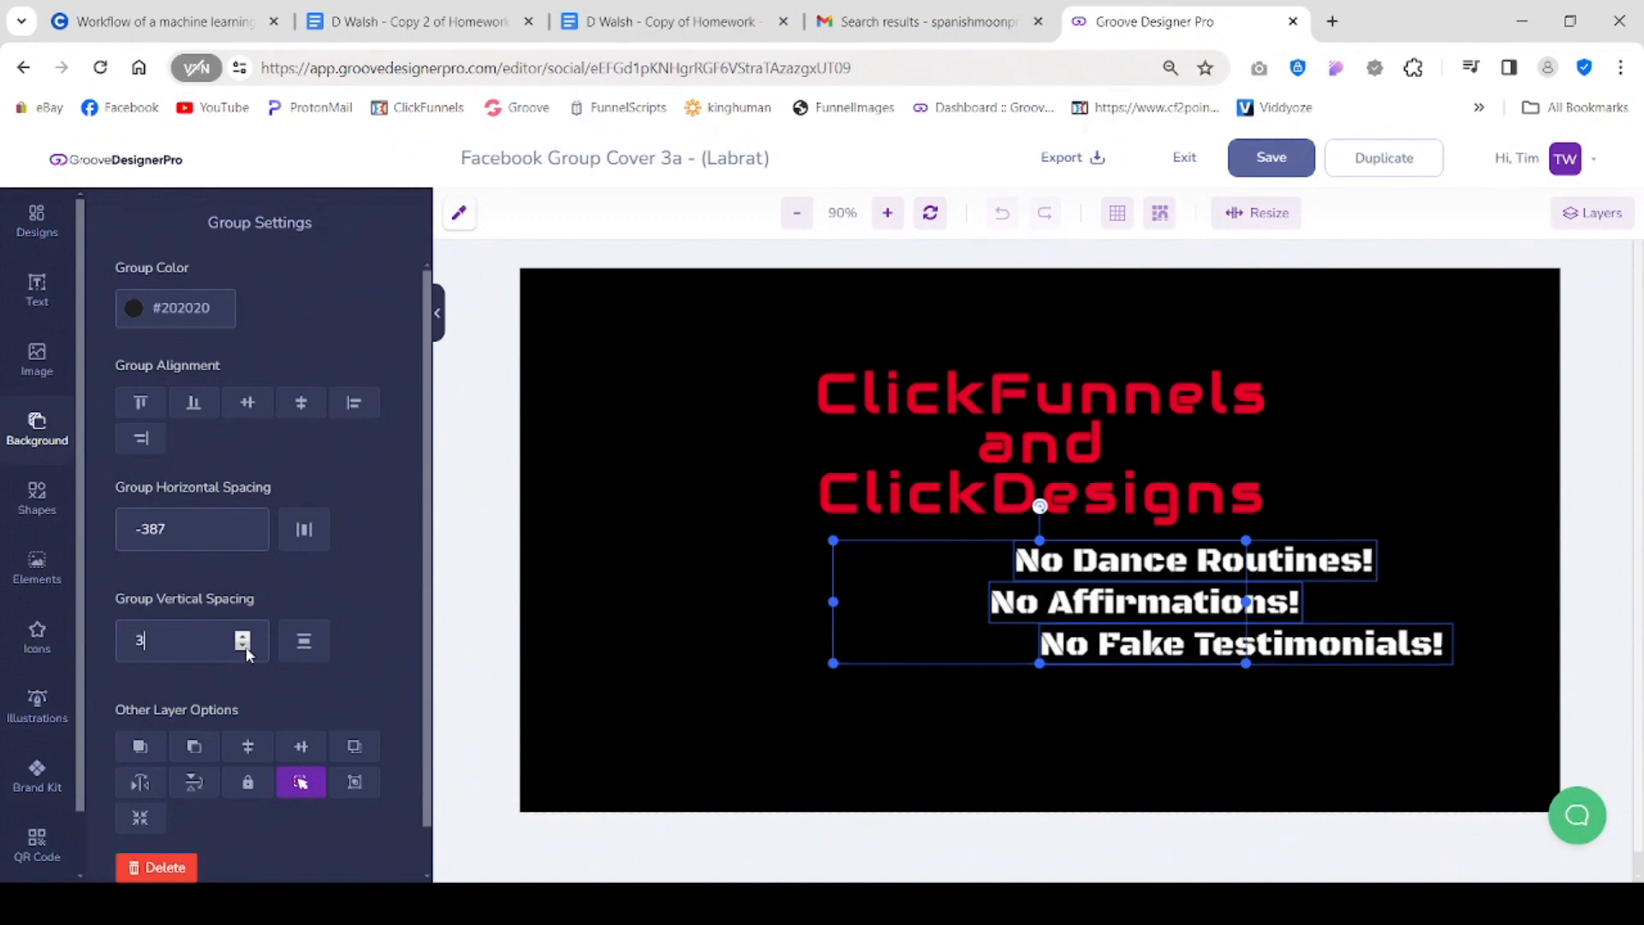
{"action": "left_click", "coordinate": [246, 648]}
{"action": "left_click", "coordinate": [243, 639]}
{"action": "left_click", "coordinate": [244, 639]}
{"action": "left_click", "coordinate": [244, 640]}
{"action": "left_click", "coordinate": [245, 640]}
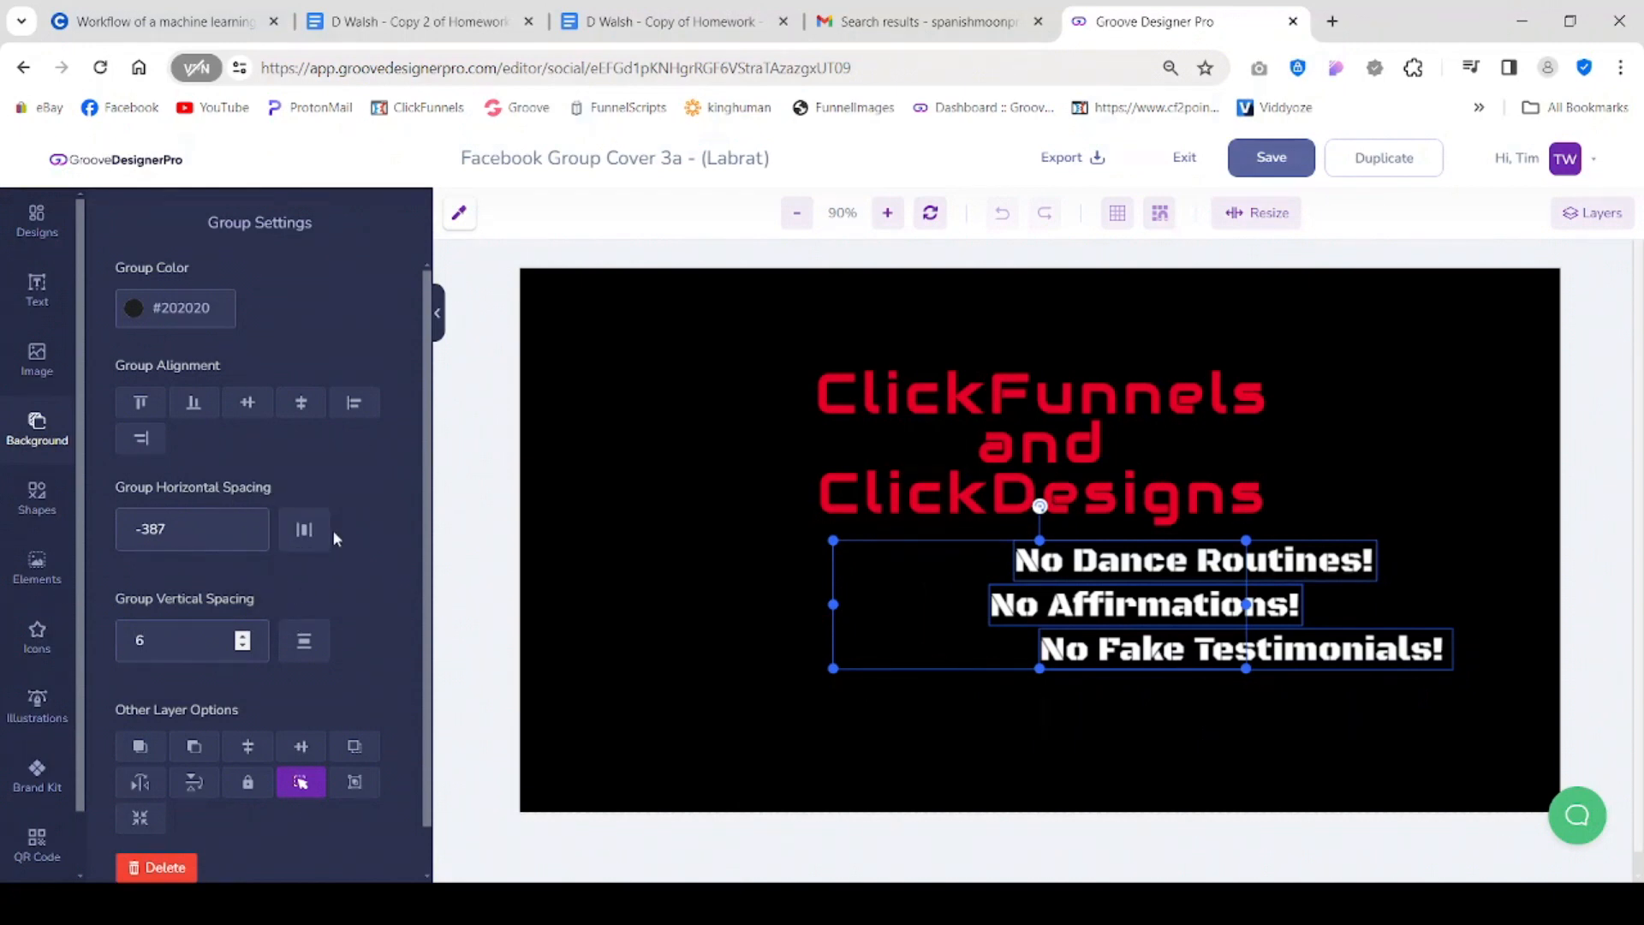
Increase the group vertical spacing of the three white lines to 17, then bring it back to 6.
{"action": "left_click", "coordinate": [243, 636]}
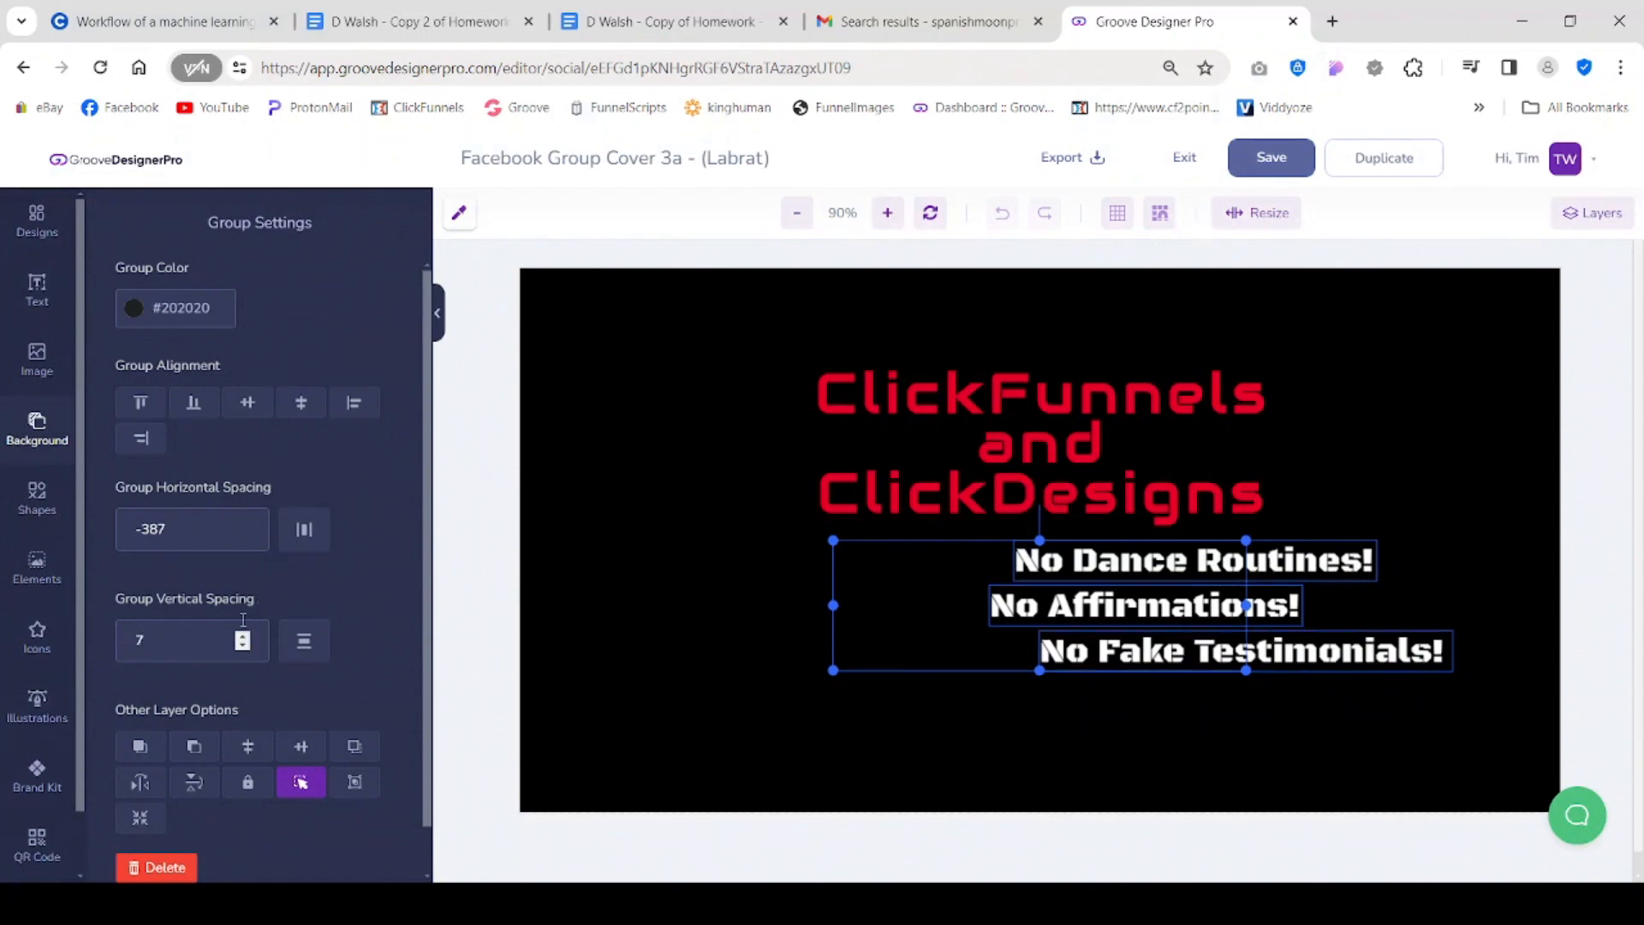
{"action": "left_click", "coordinate": [246, 637]}
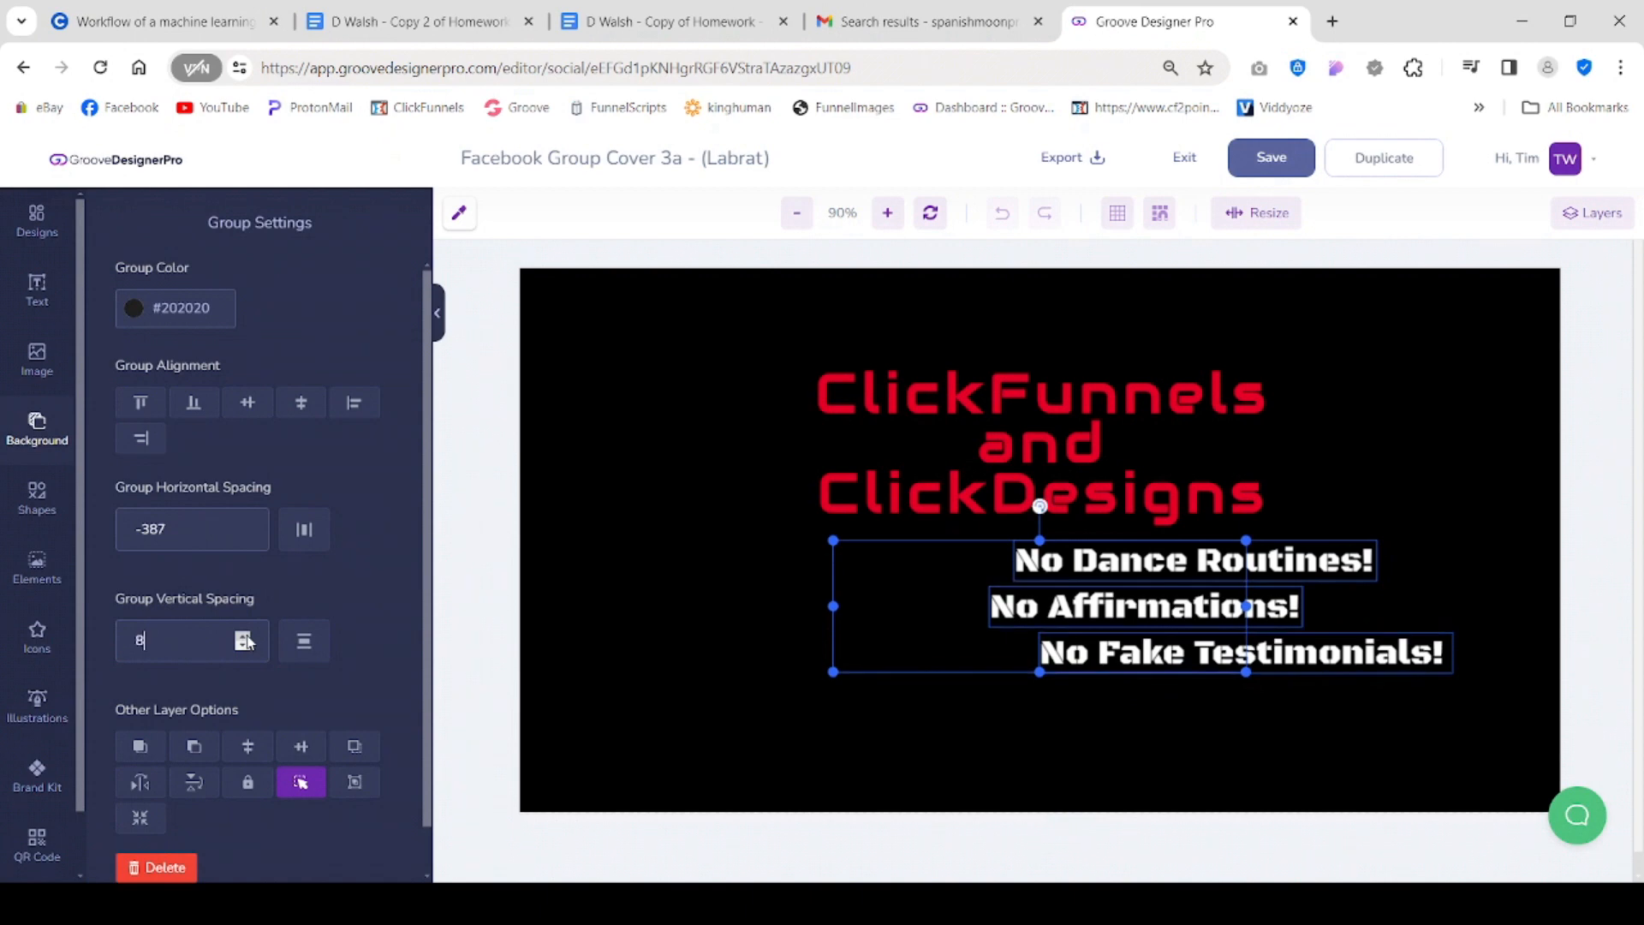
{"action": "left_click", "coordinate": [245, 636]}
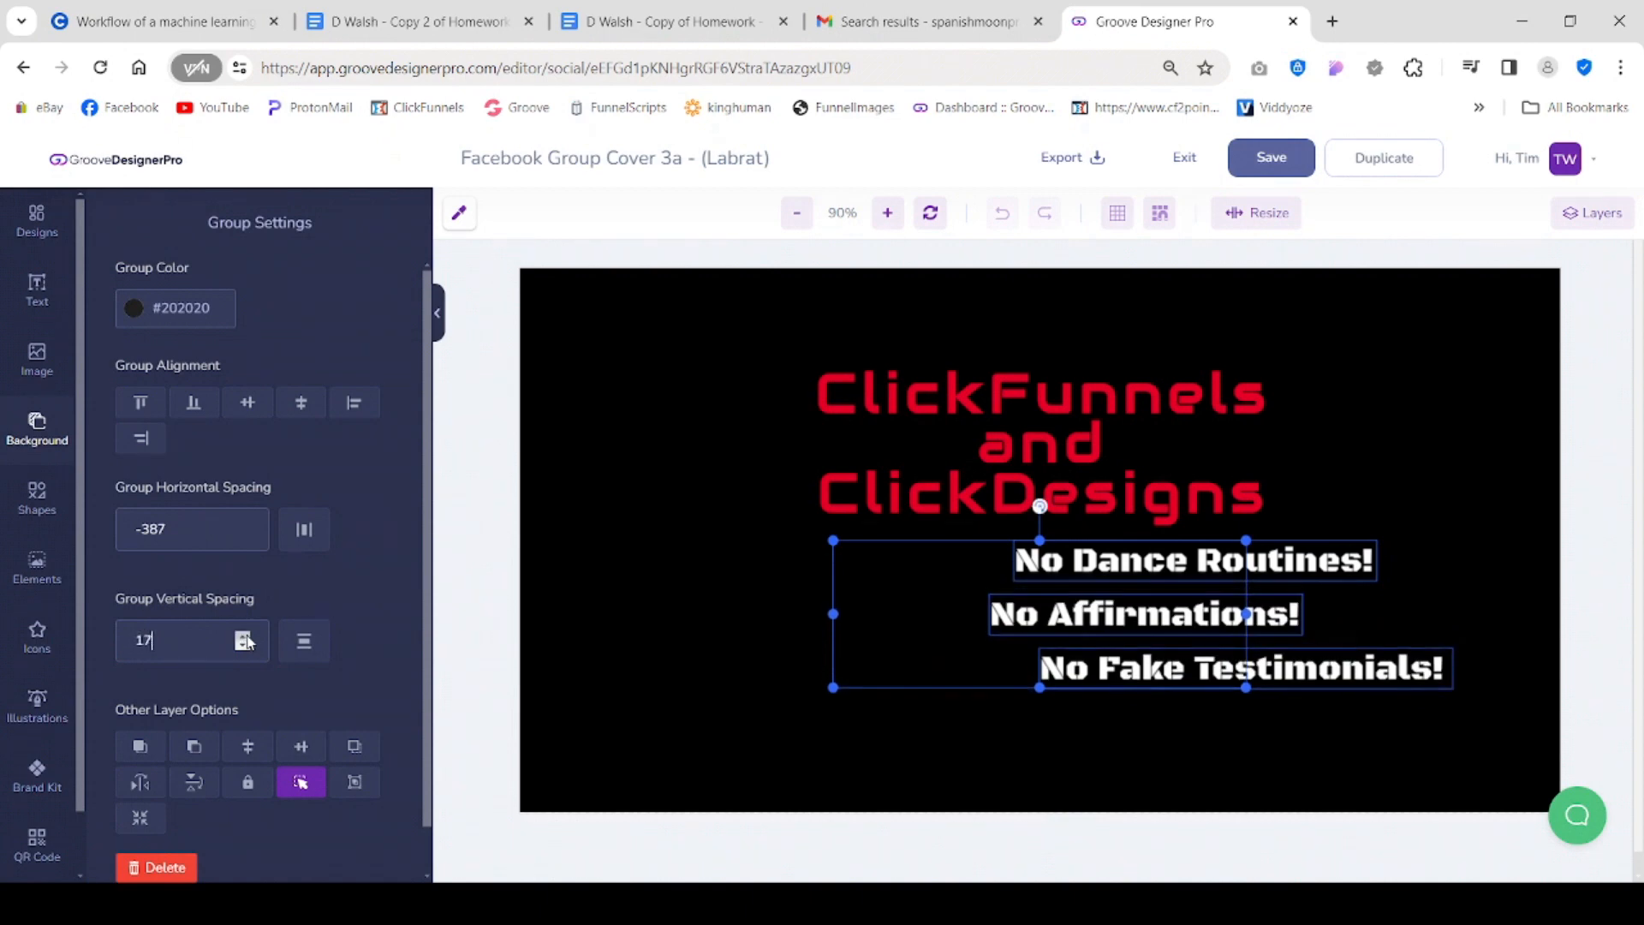
{"action": "left_click", "coordinate": [244, 648]}
{"action": "left_click", "coordinate": [244, 649]}
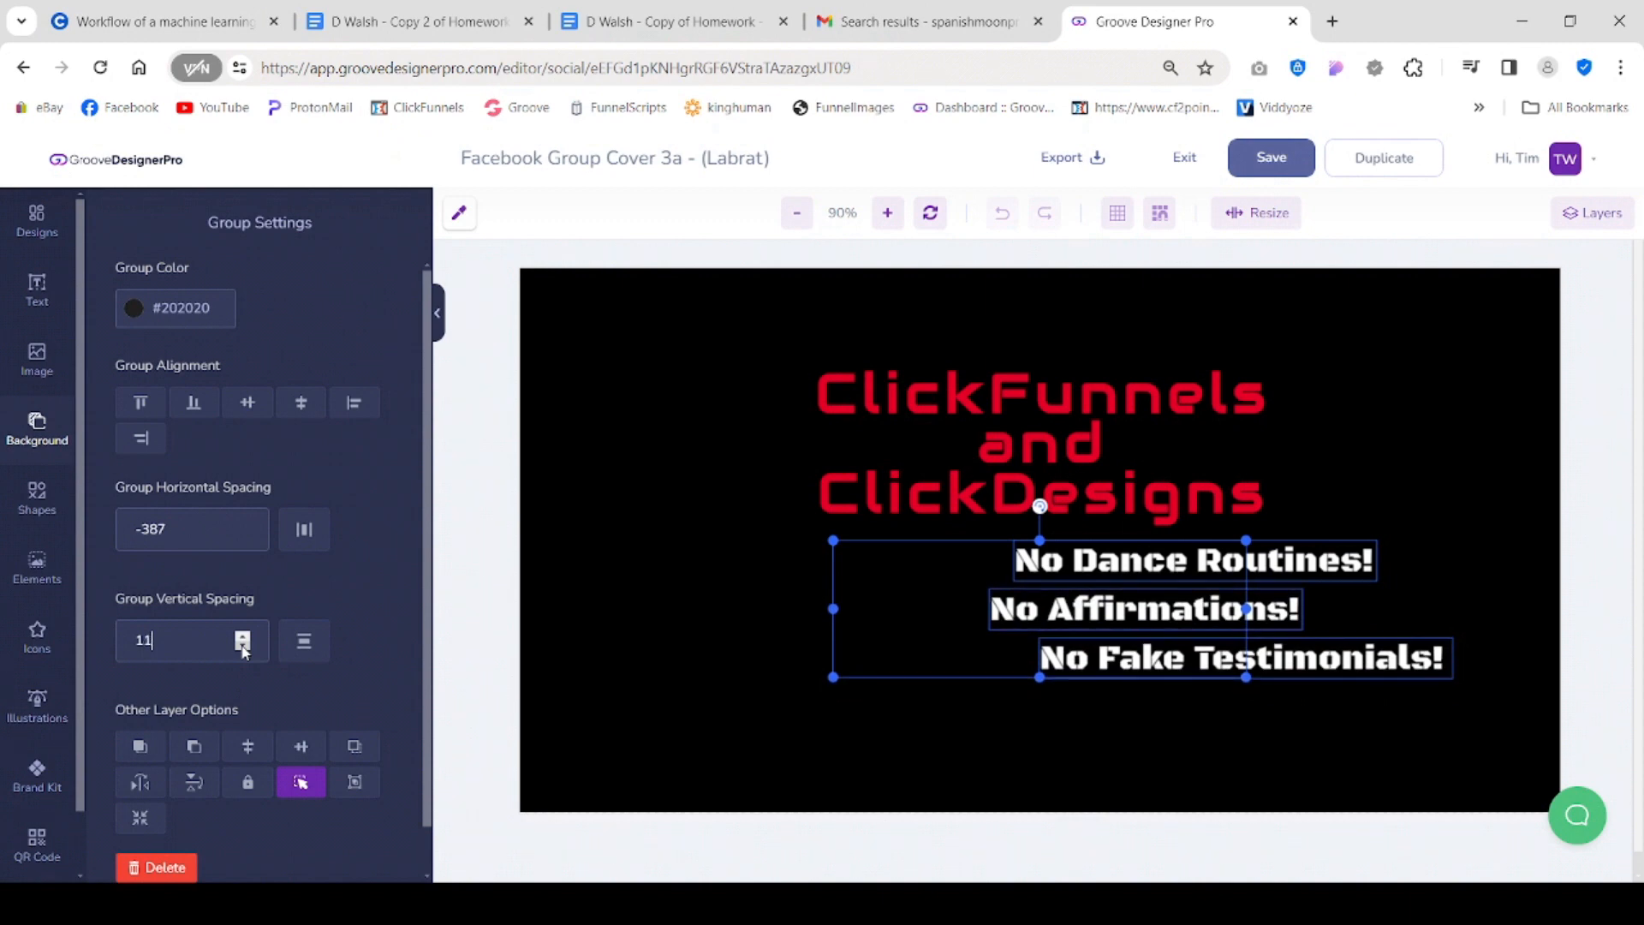
{"action": "left_click", "coordinate": [244, 649]}
{"action": "left_click", "coordinate": [244, 649]}
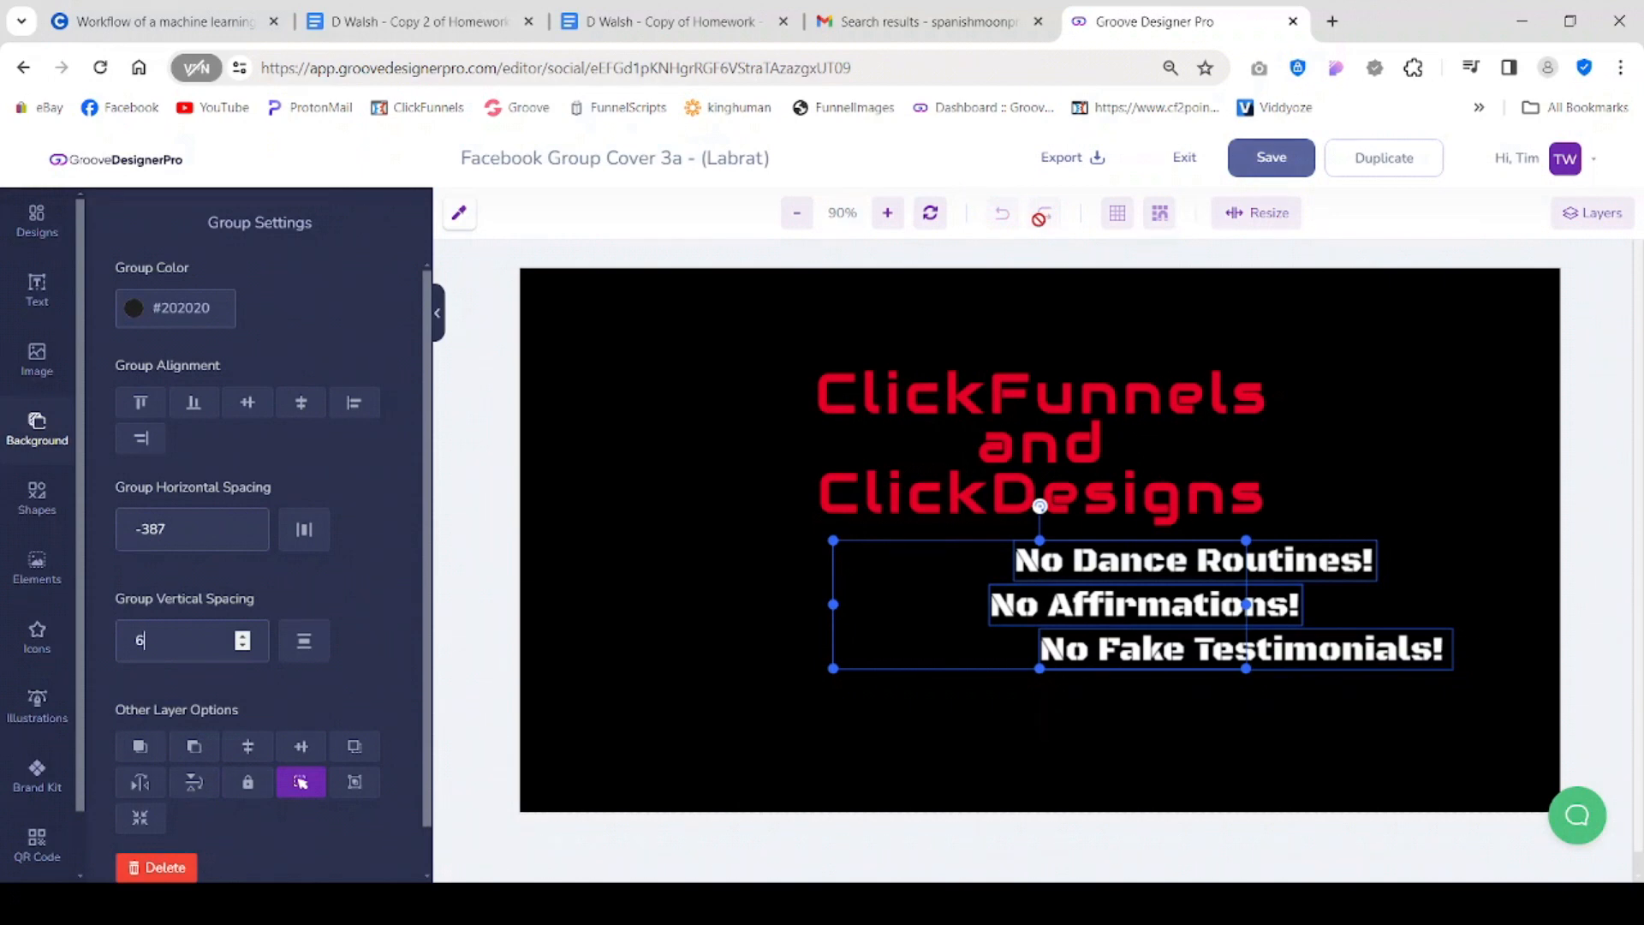
Lower the group horizontal spacing of the three white lines step by step to -395.
{"action": "left_click", "coordinate": [243, 534]}
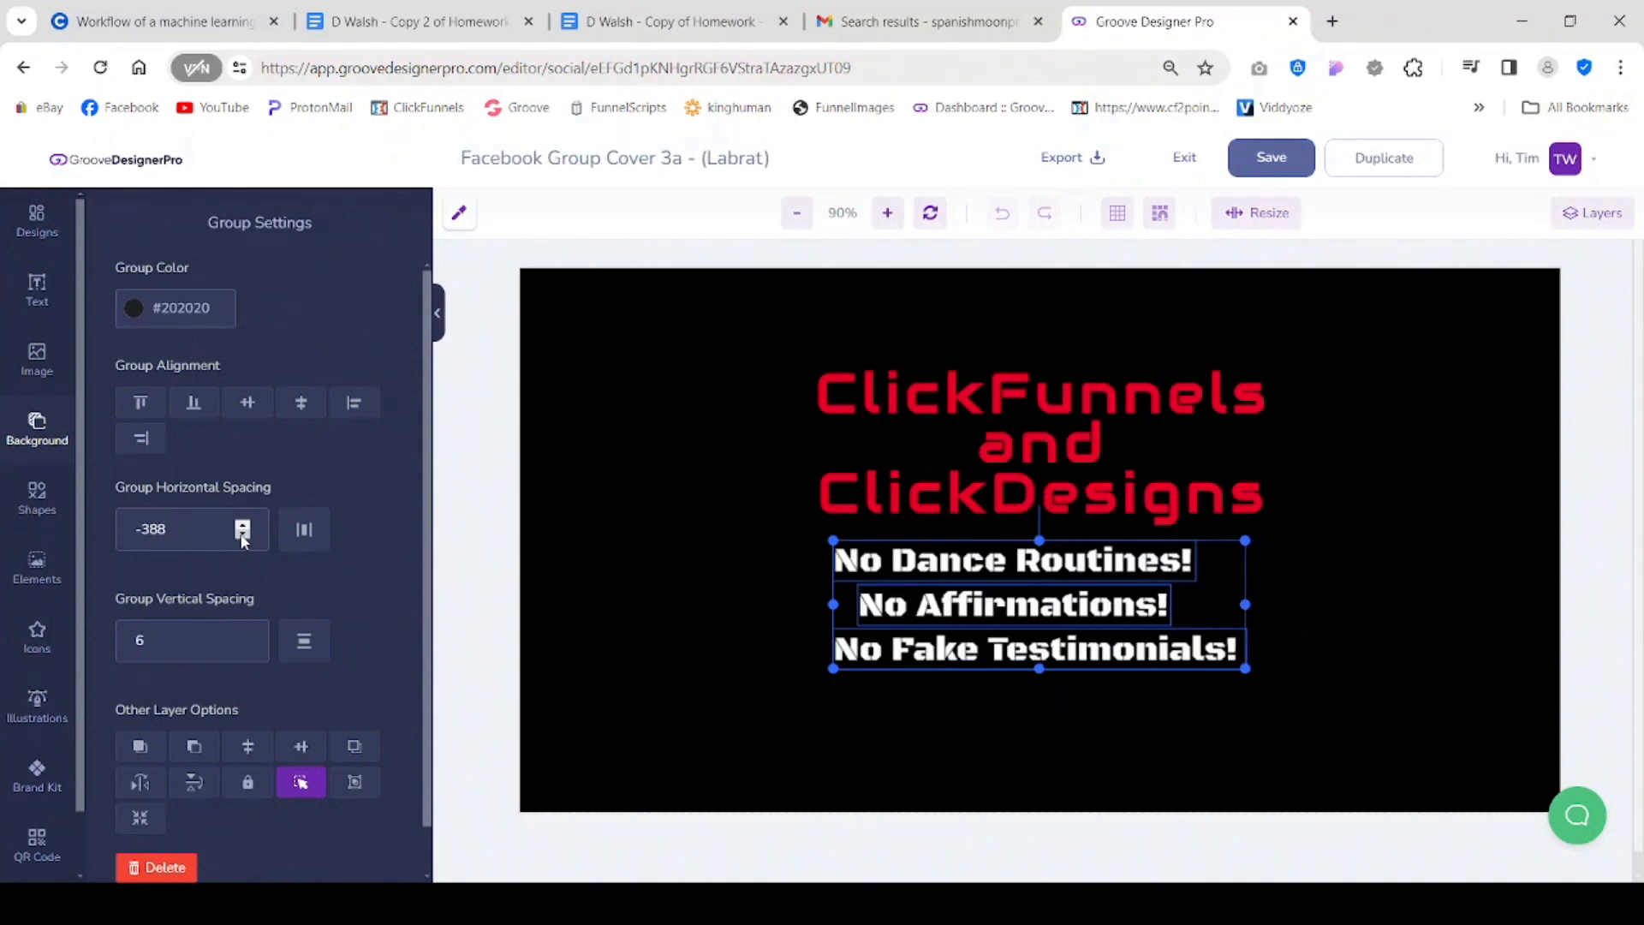
{"action": "left_click", "coordinate": [242, 536]}
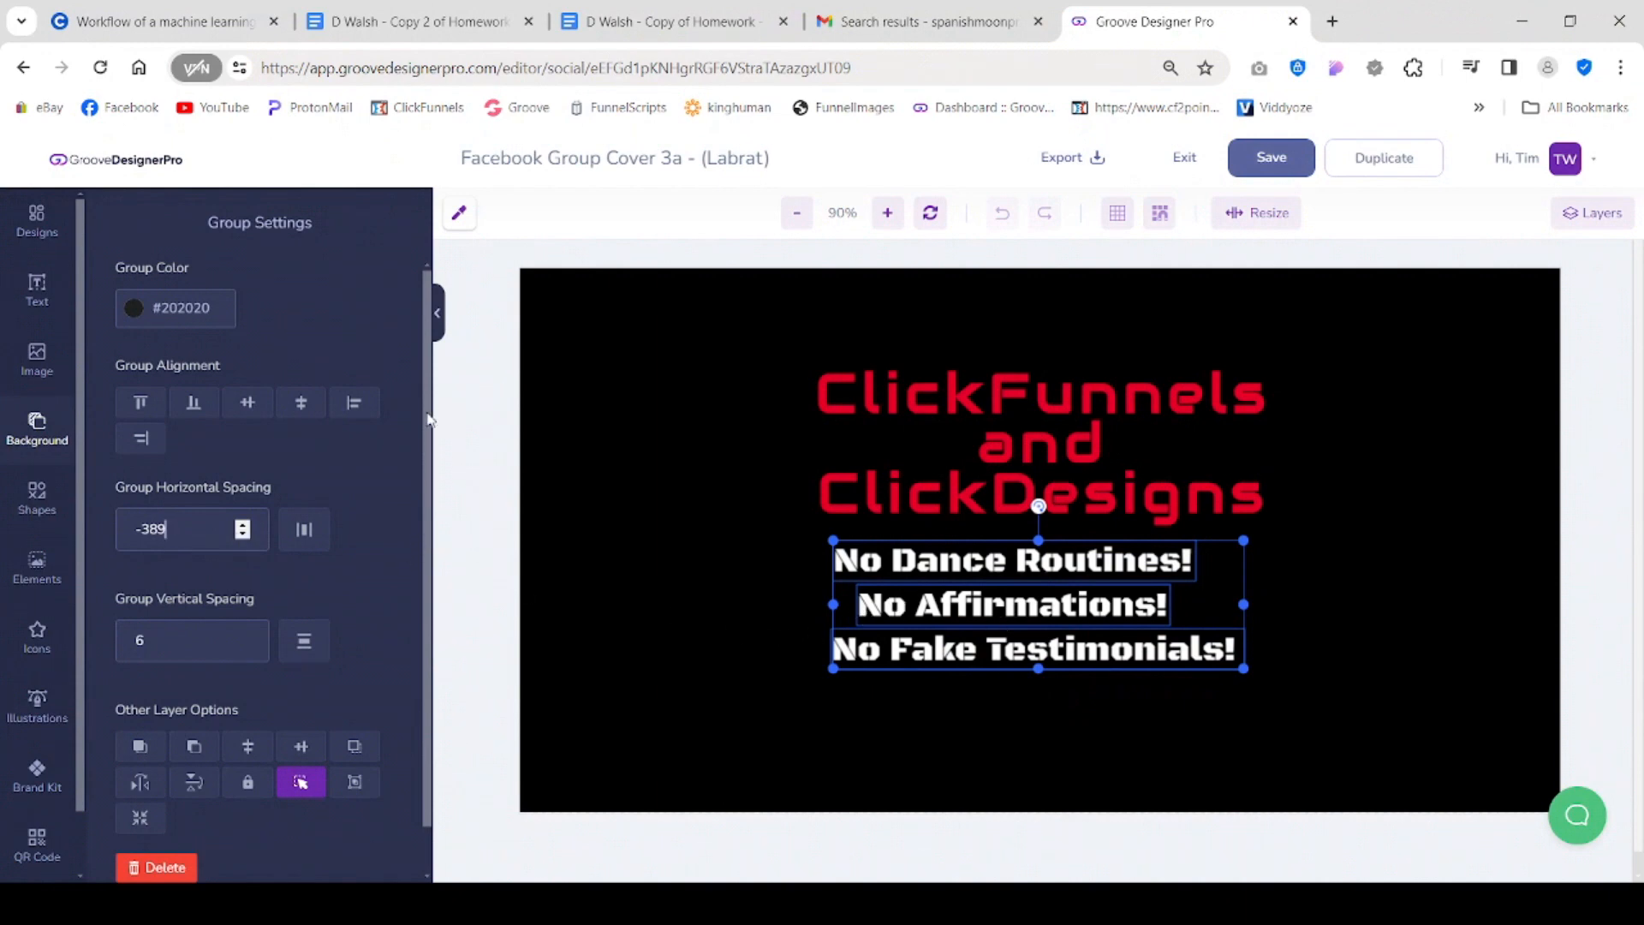
{"action": "scroll", "coordinate": [428, 297], "scroll_direction": "down", "scroll_amount": 1}
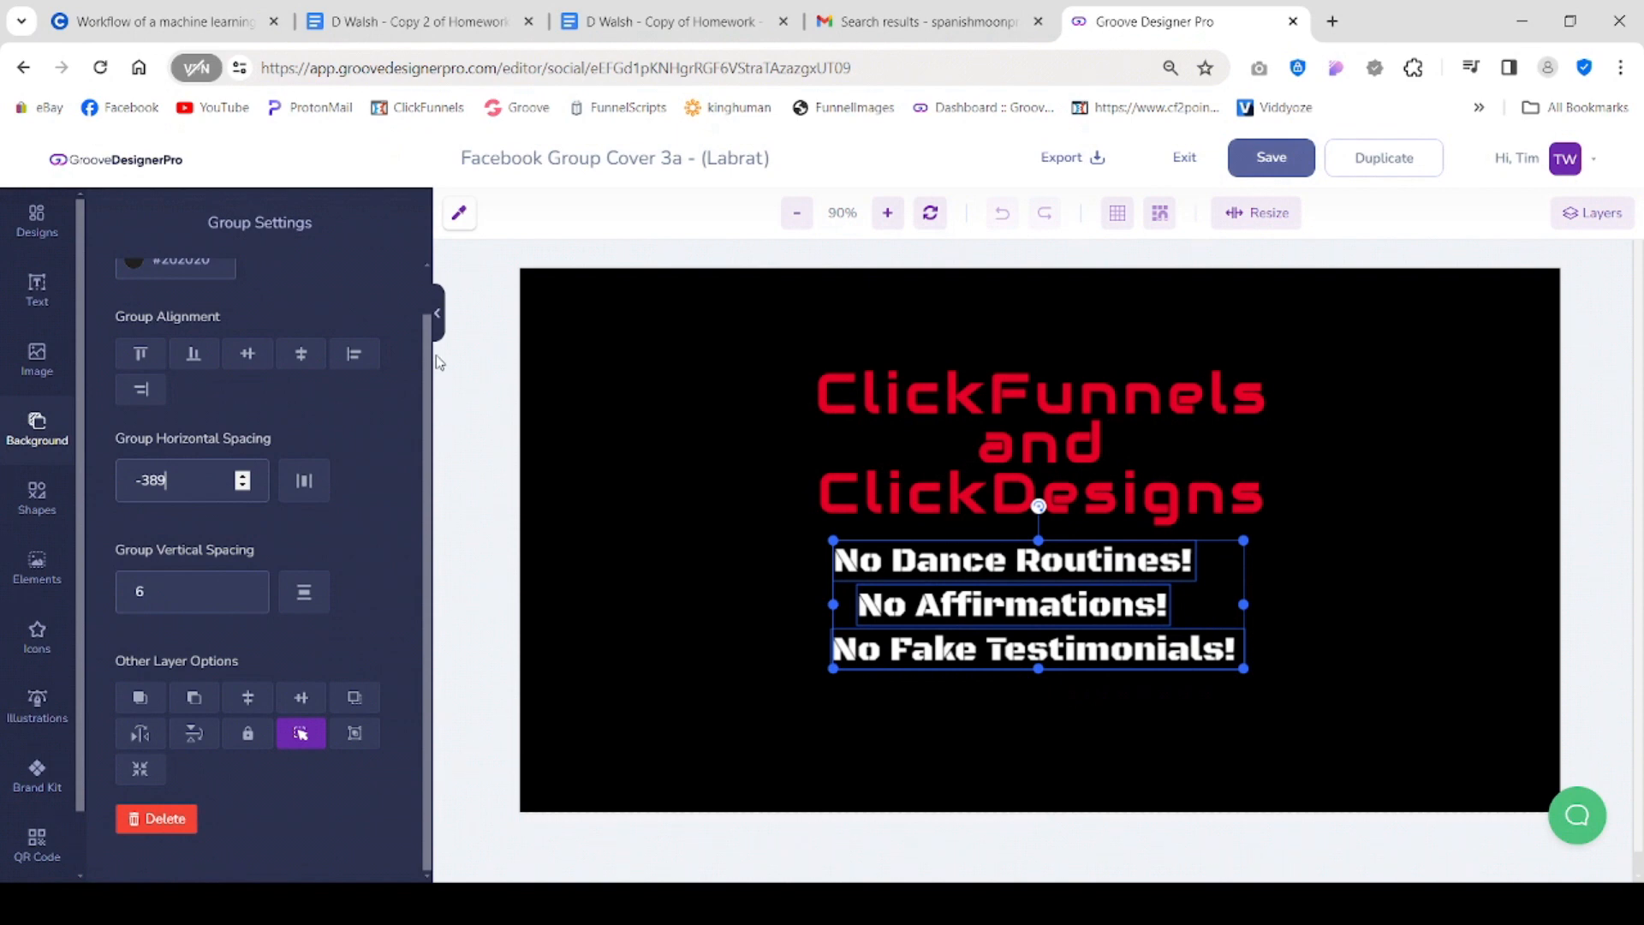
{"action": "scroll", "coordinate": [435, 377], "scroll_direction": "up", "scroll_amount": 1}
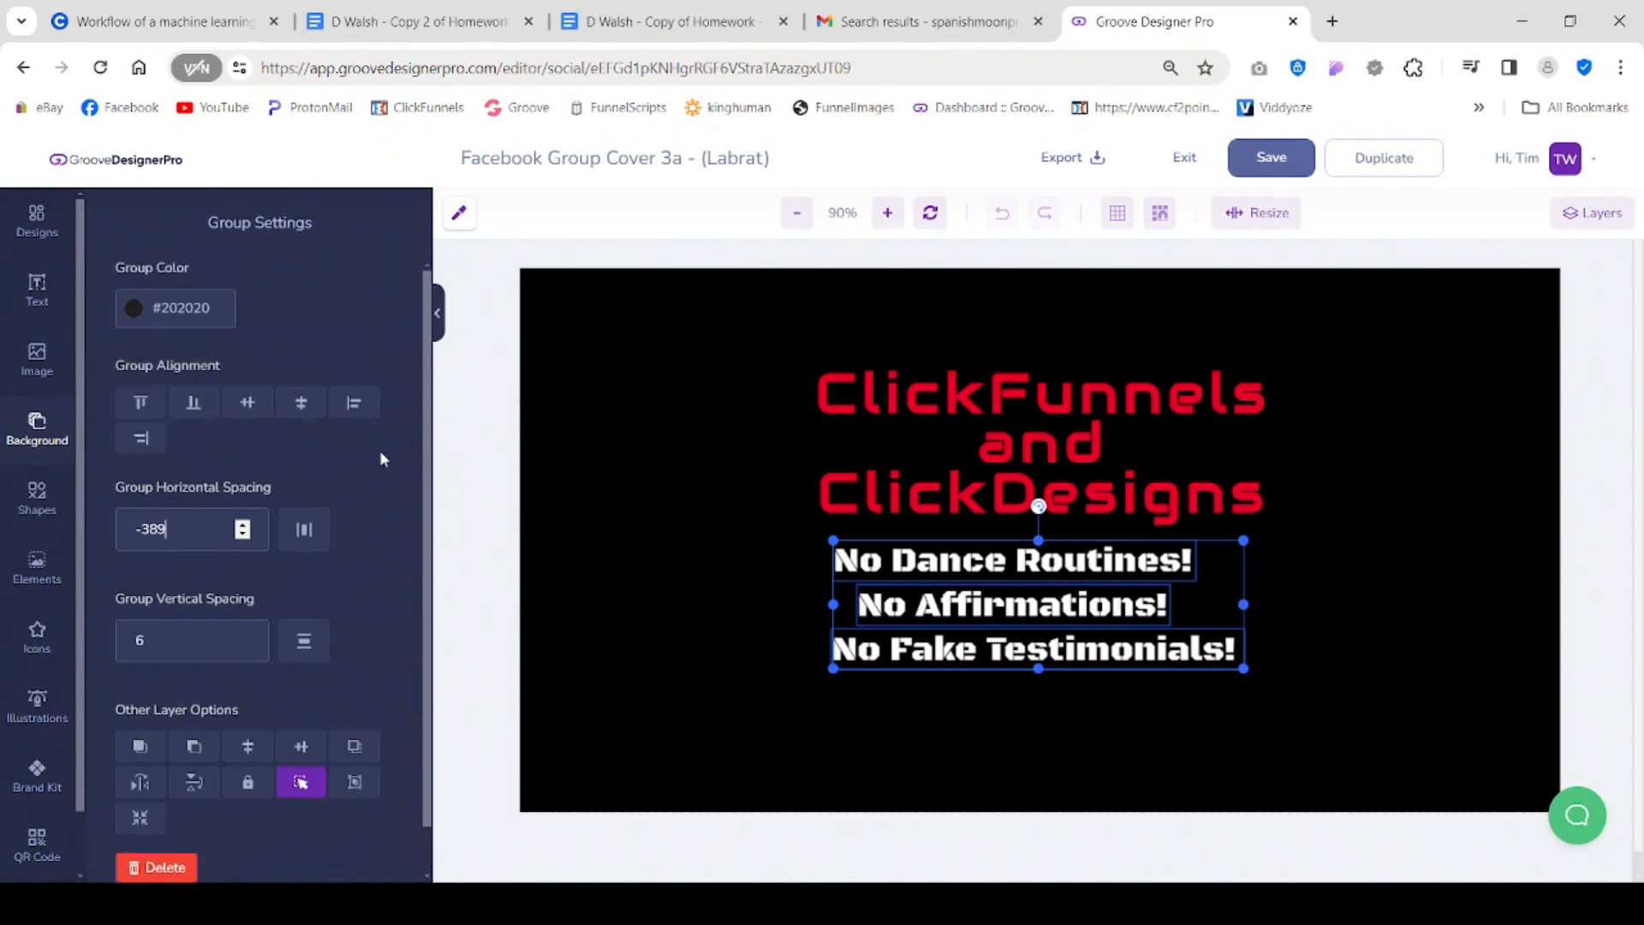
{"action": "left_click", "coordinate": [242, 536]}
{"action": "left_click", "coordinate": [242, 536]}
{"action": "left_click", "coordinate": [243, 536]}
{"action": "left_click", "coordinate": [242, 536]}
{"action": "left_click", "coordinate": [242, 536]}
{"action": "left_click", "coordinate": [243, 536]}
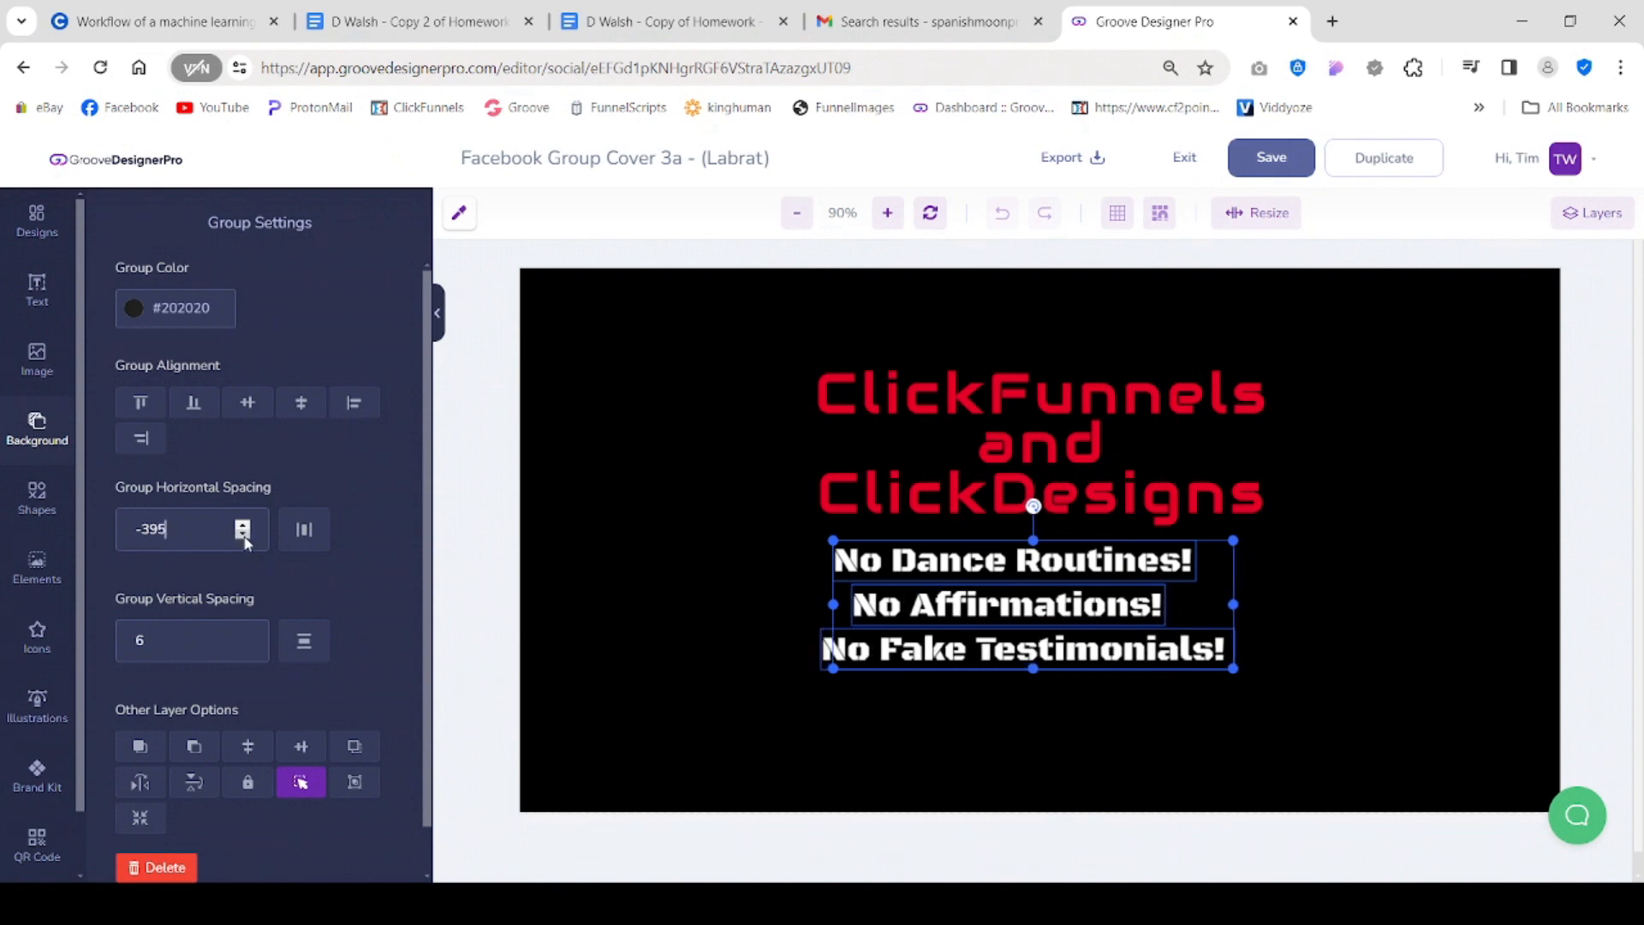
Raise the group horizontal spacing of the three white lines to -384 and distribute them horizontally.
{"action": "left_click", "coordinate": [243, 525]}
{"action": "left_click", "coordinate": [243, 526]}
{"action": "left_click", "coordinate": [243, 526]}
{"action": "left_click", "coordinate": [244, 527]}
{"action": "left_click", "coordinate": [243, 527]}
{"action": "left_click", "coordinate": [243, 526]}
{"action": "left_click", "coordinate": [243, 526]}
{"action": "left_click", "coordinate": [243, 527]}
{"action": "left_click", "coordinate": [243, 526]}
{"action": "left_click", "coordinate": [243, 526]}
{"action": "left_click", "coordinate": [243, 527]}
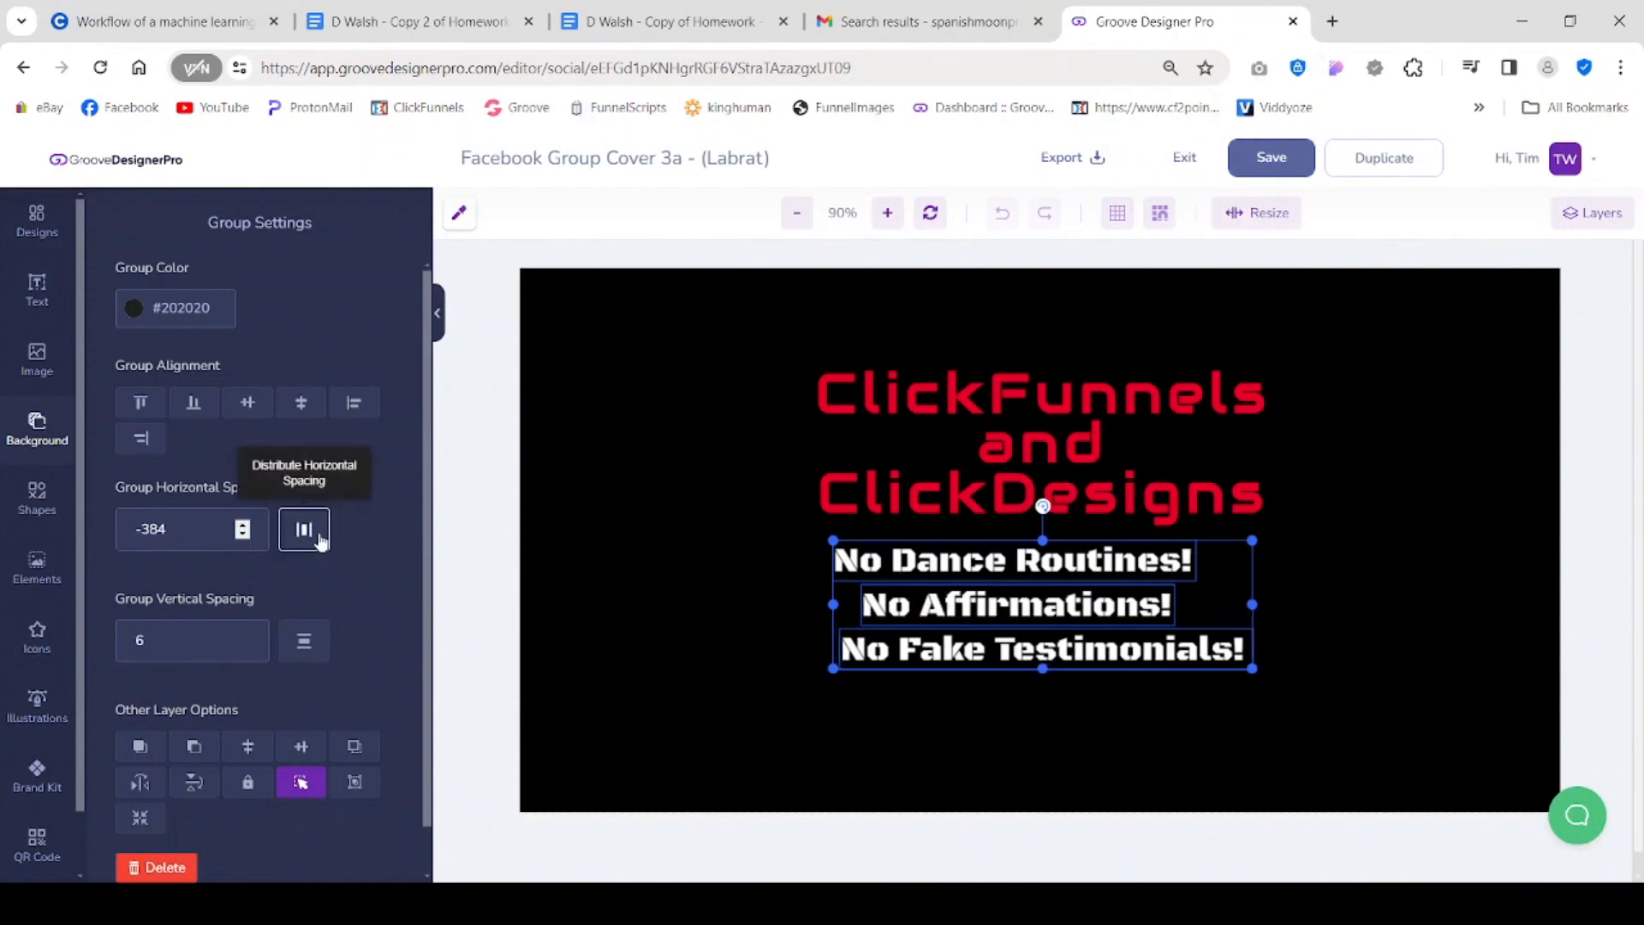
{"action": "left_click", "coordinate": [305, 532]}
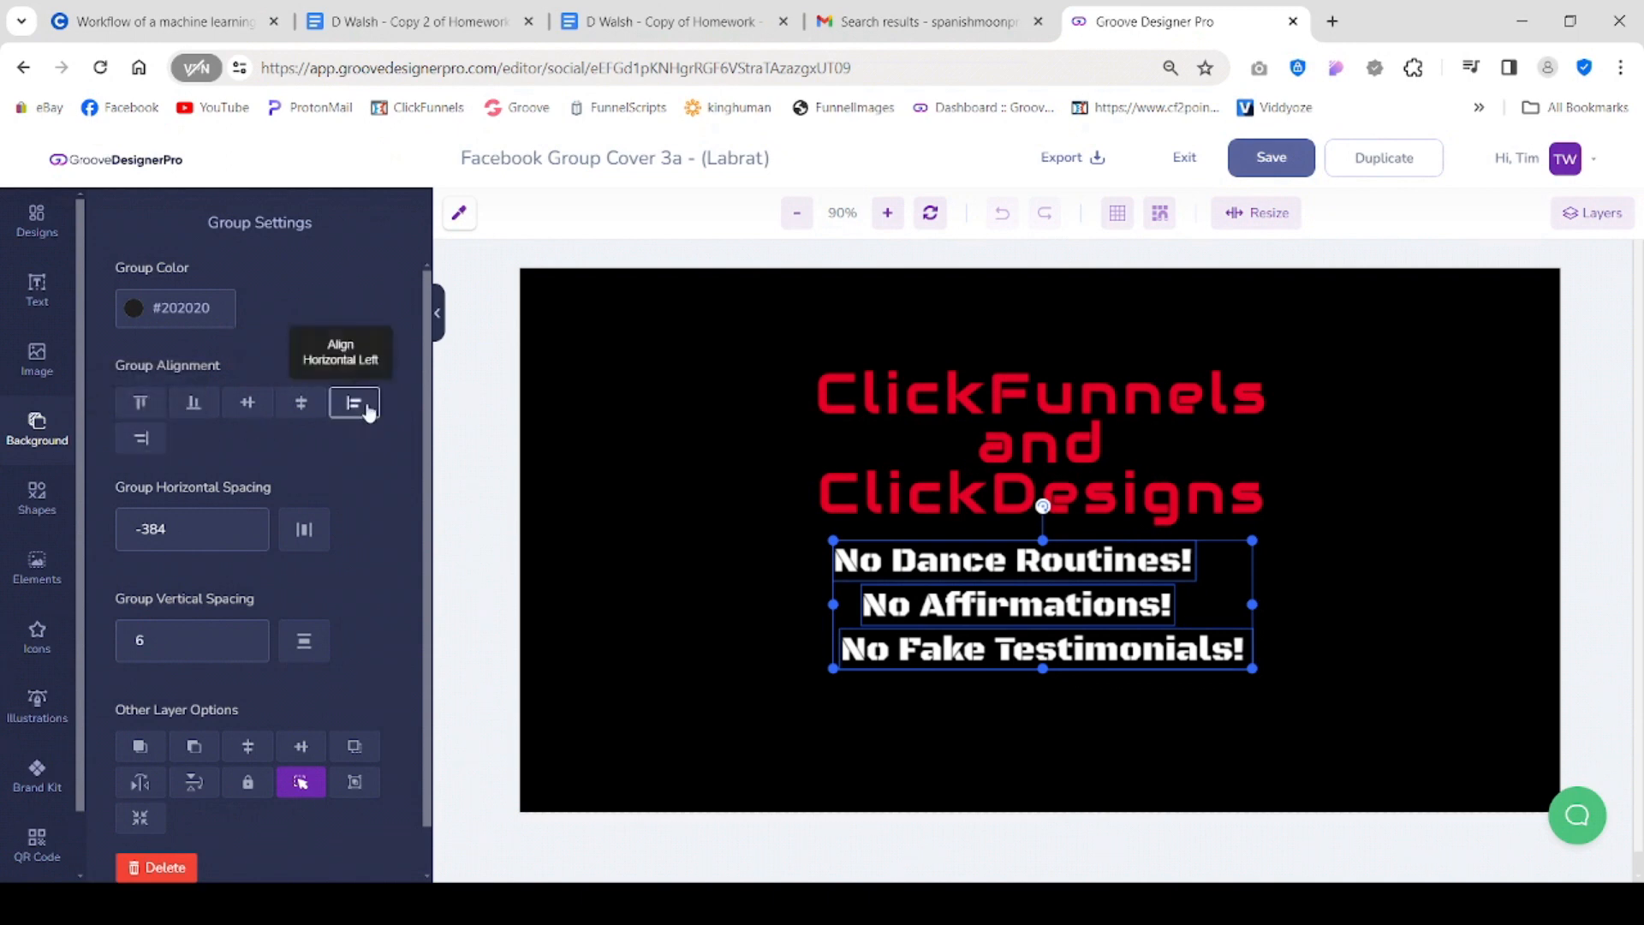
Try horizontal left and right alignment on the three white lines, and finish with horizontal center alignment.
{"action": "left_click", "coordinate": [369, 412]}
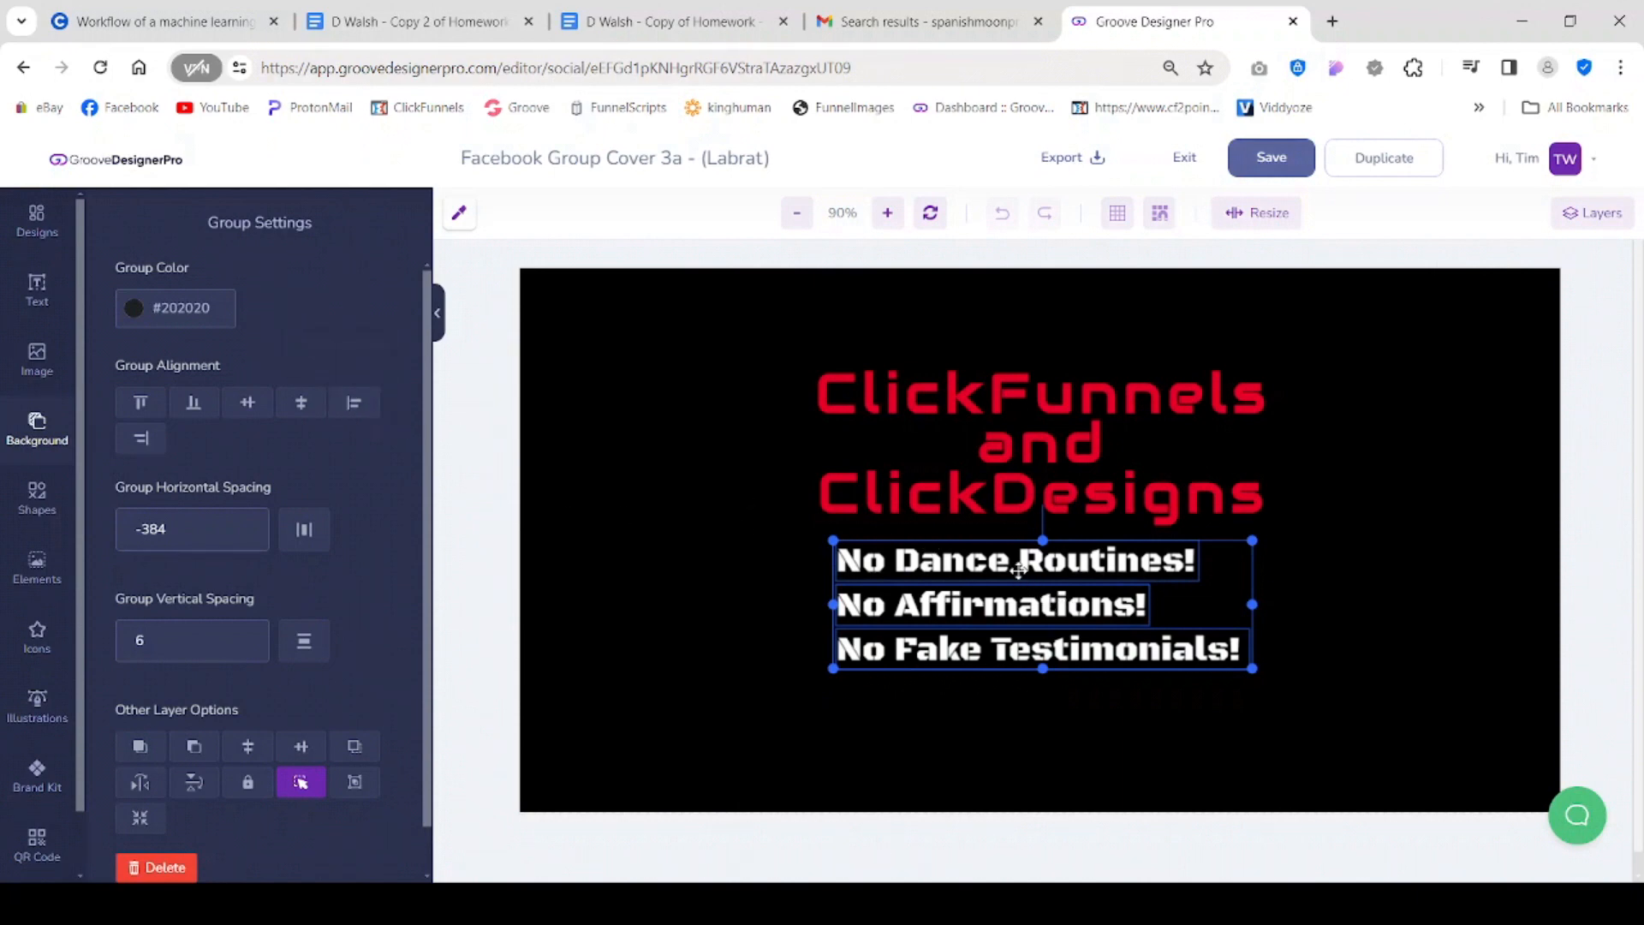
{"action": "left_click", "coordinate": [137, 440]}
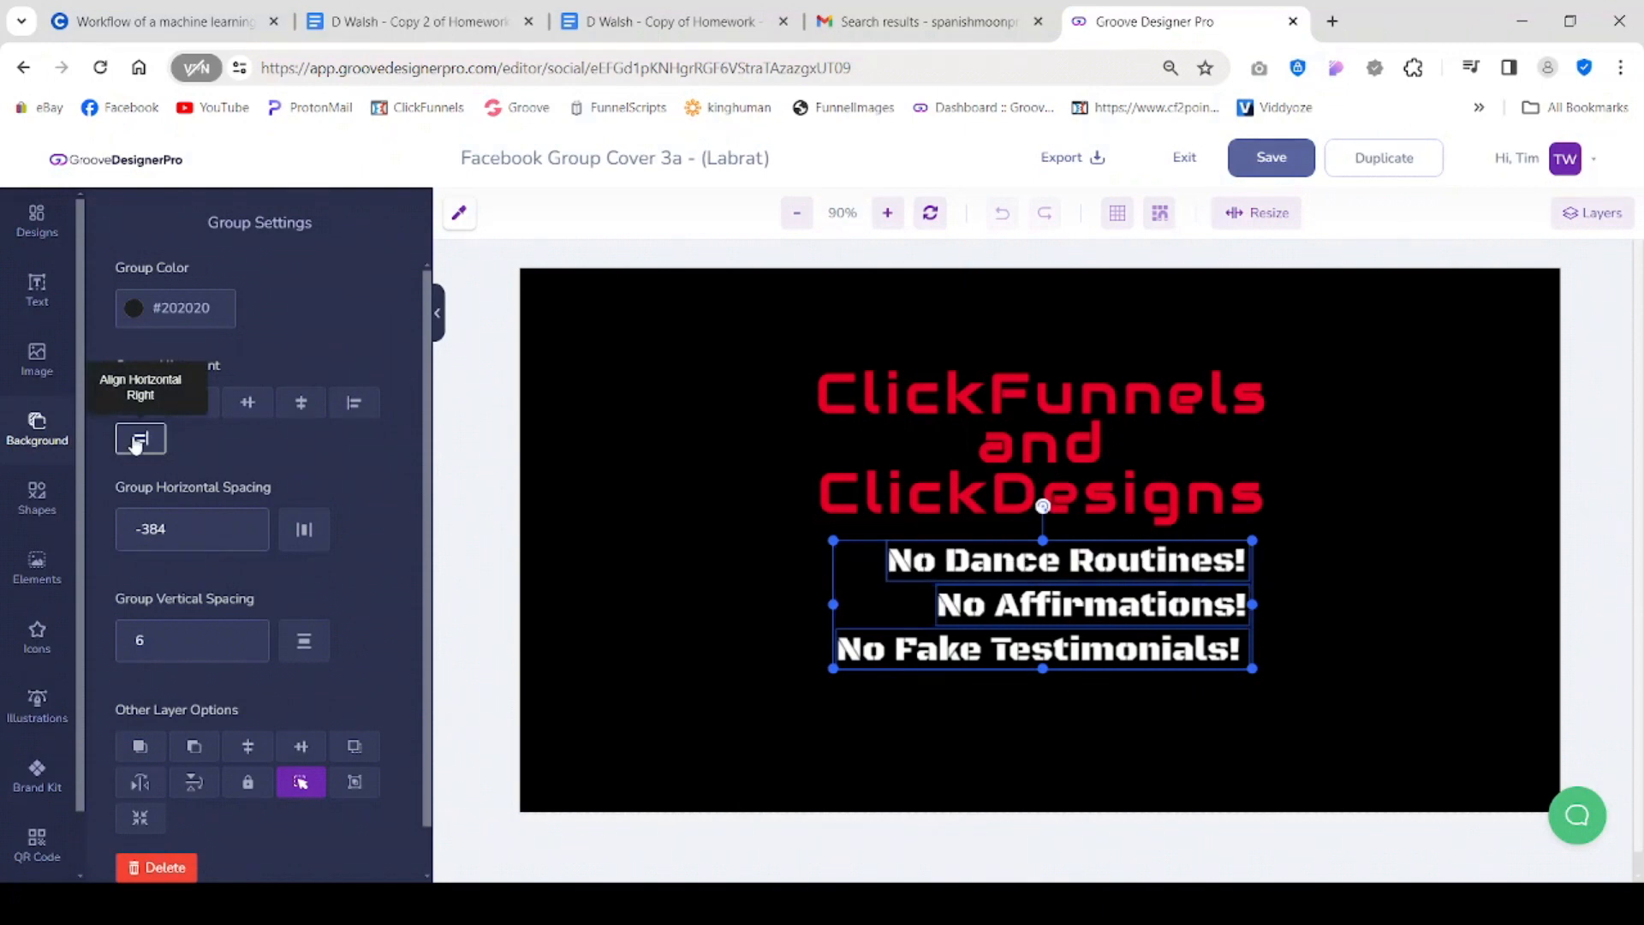
{"action": "left_click", "coordinate": [353, 410]}
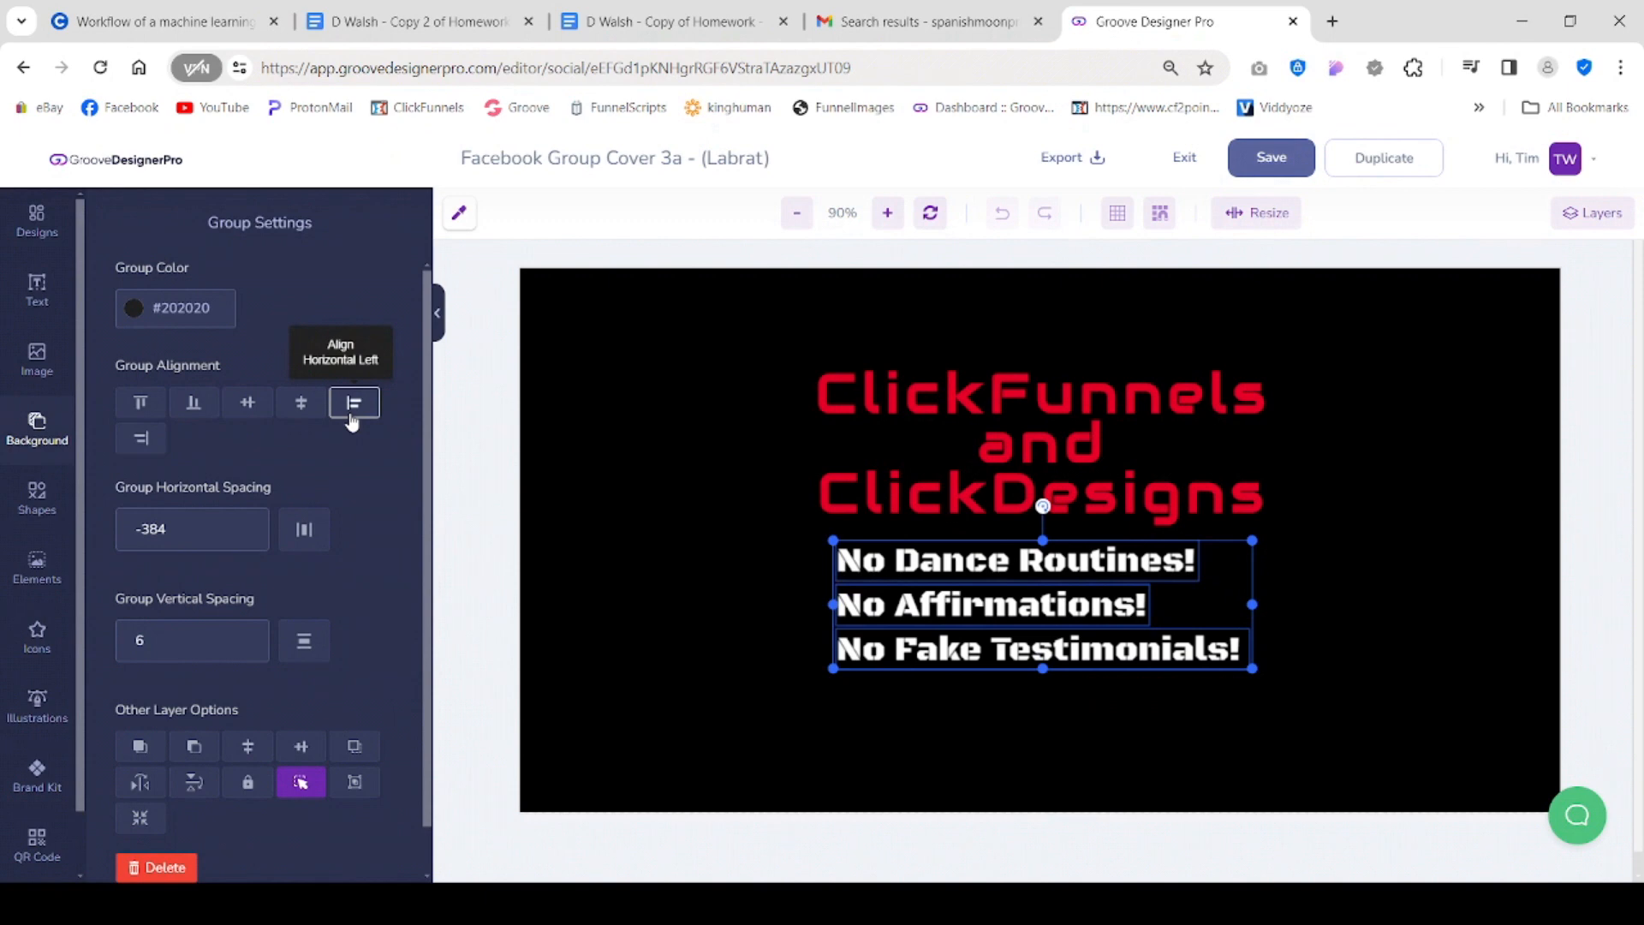
{"action": "left_click", "coordinate": [297, 415]}
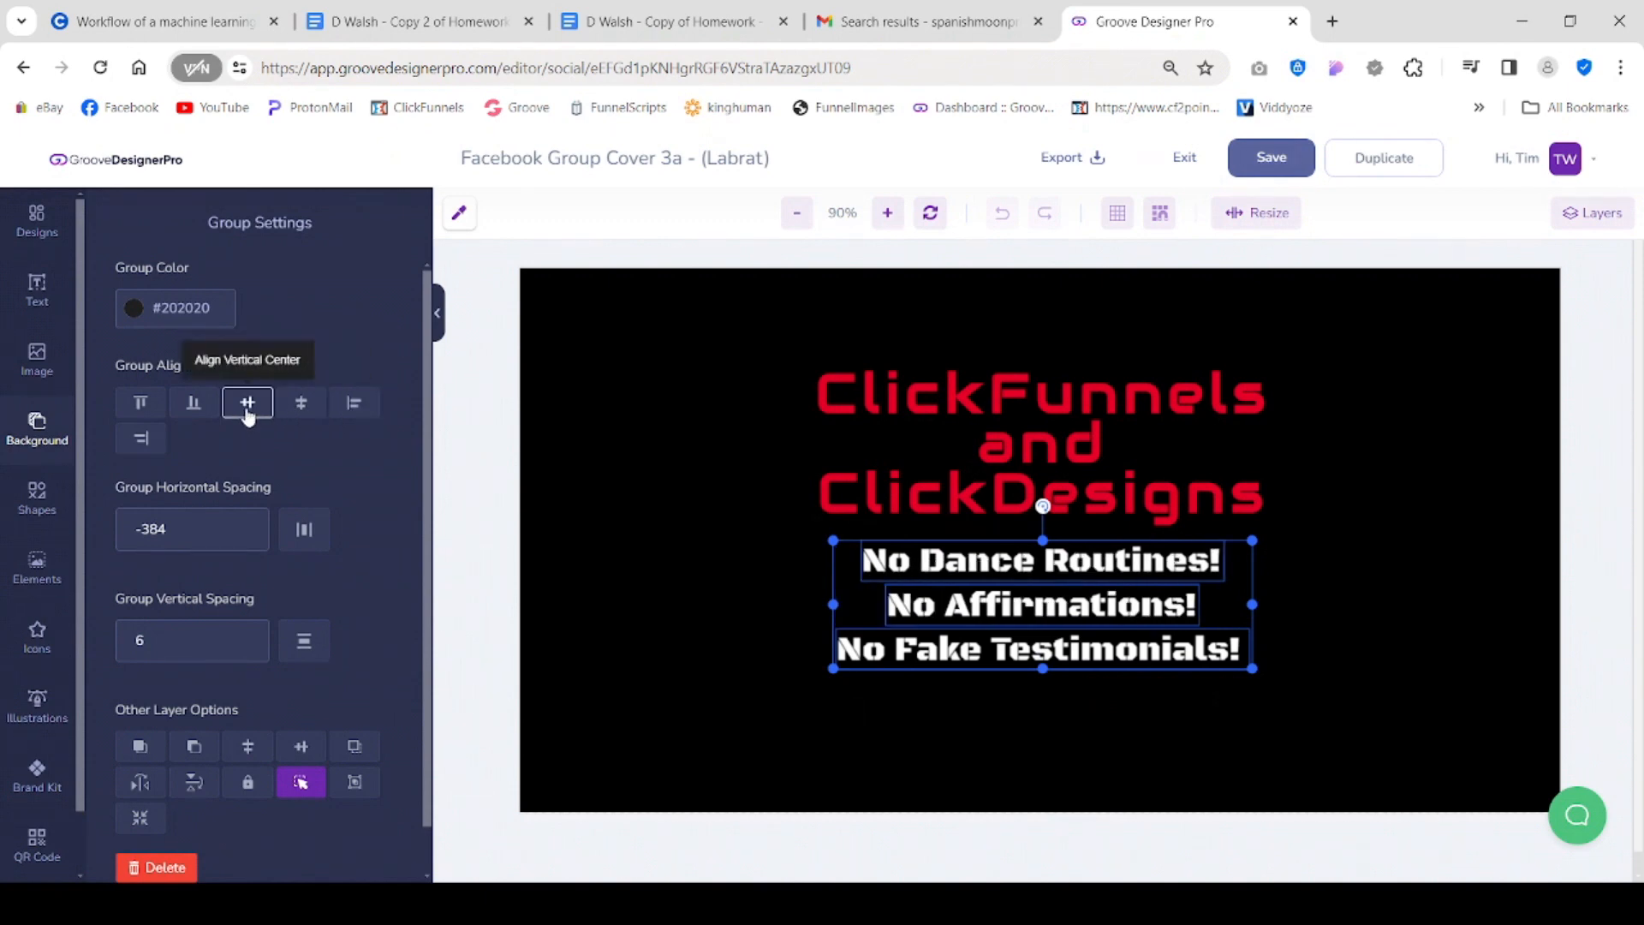
Try vertical center, top and bottom alignment on the three white lines, followed by horizontal left and right alignment.
{"action": "left_click", "coordinate": [248, 417]}
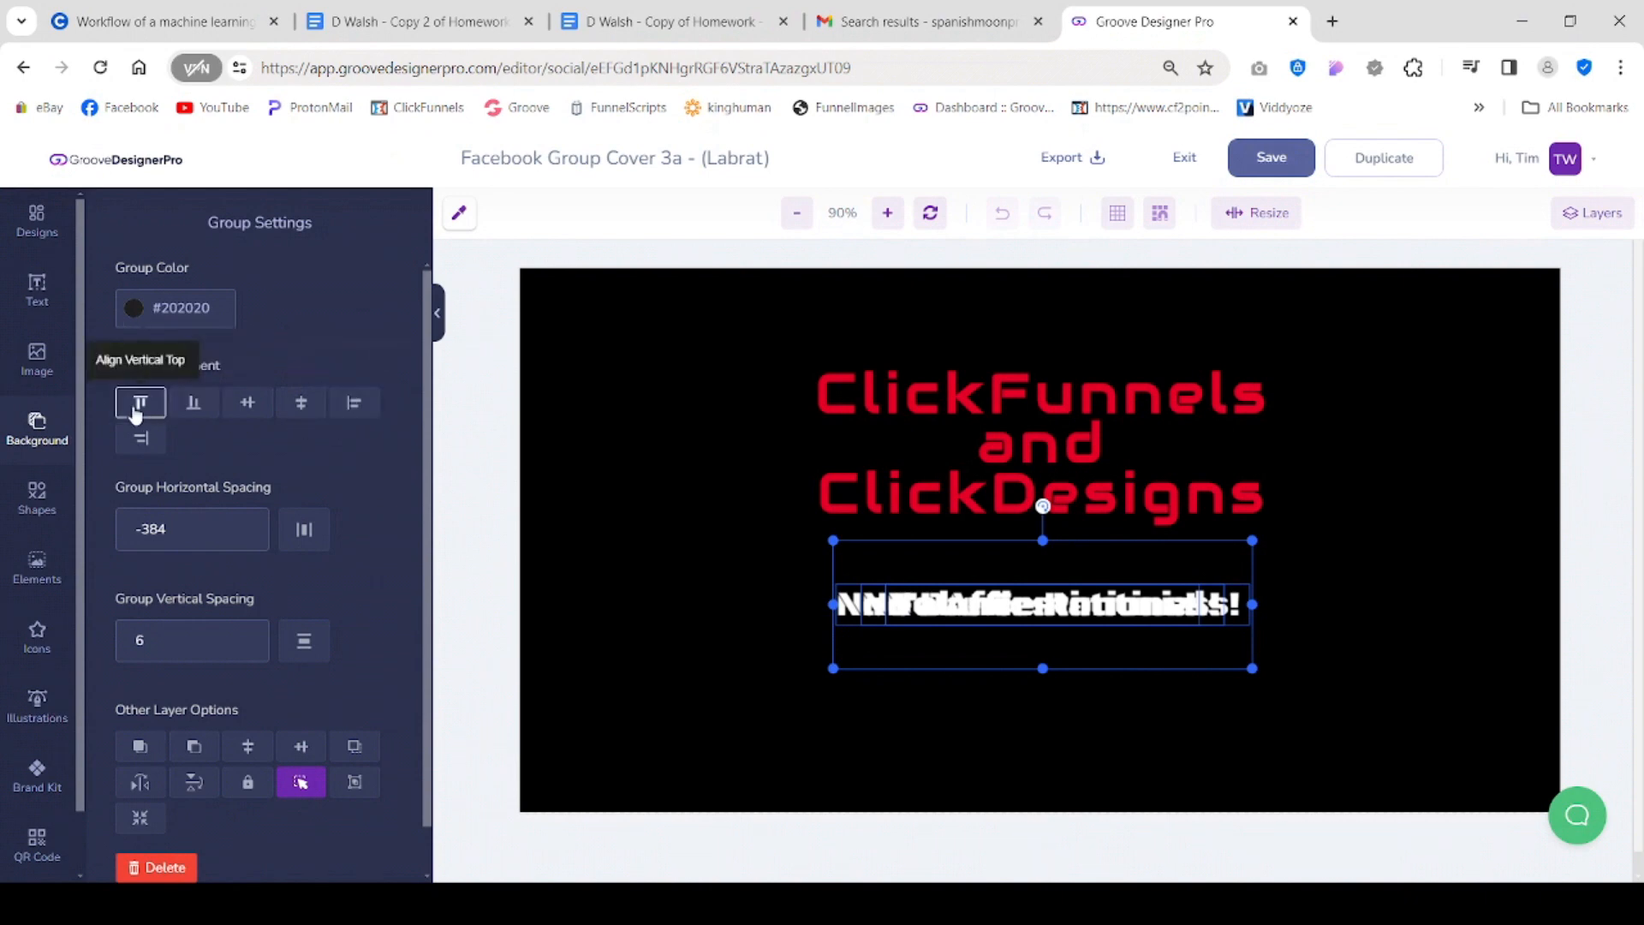
{"action": "left_click", "coordinate": [137, 409]}
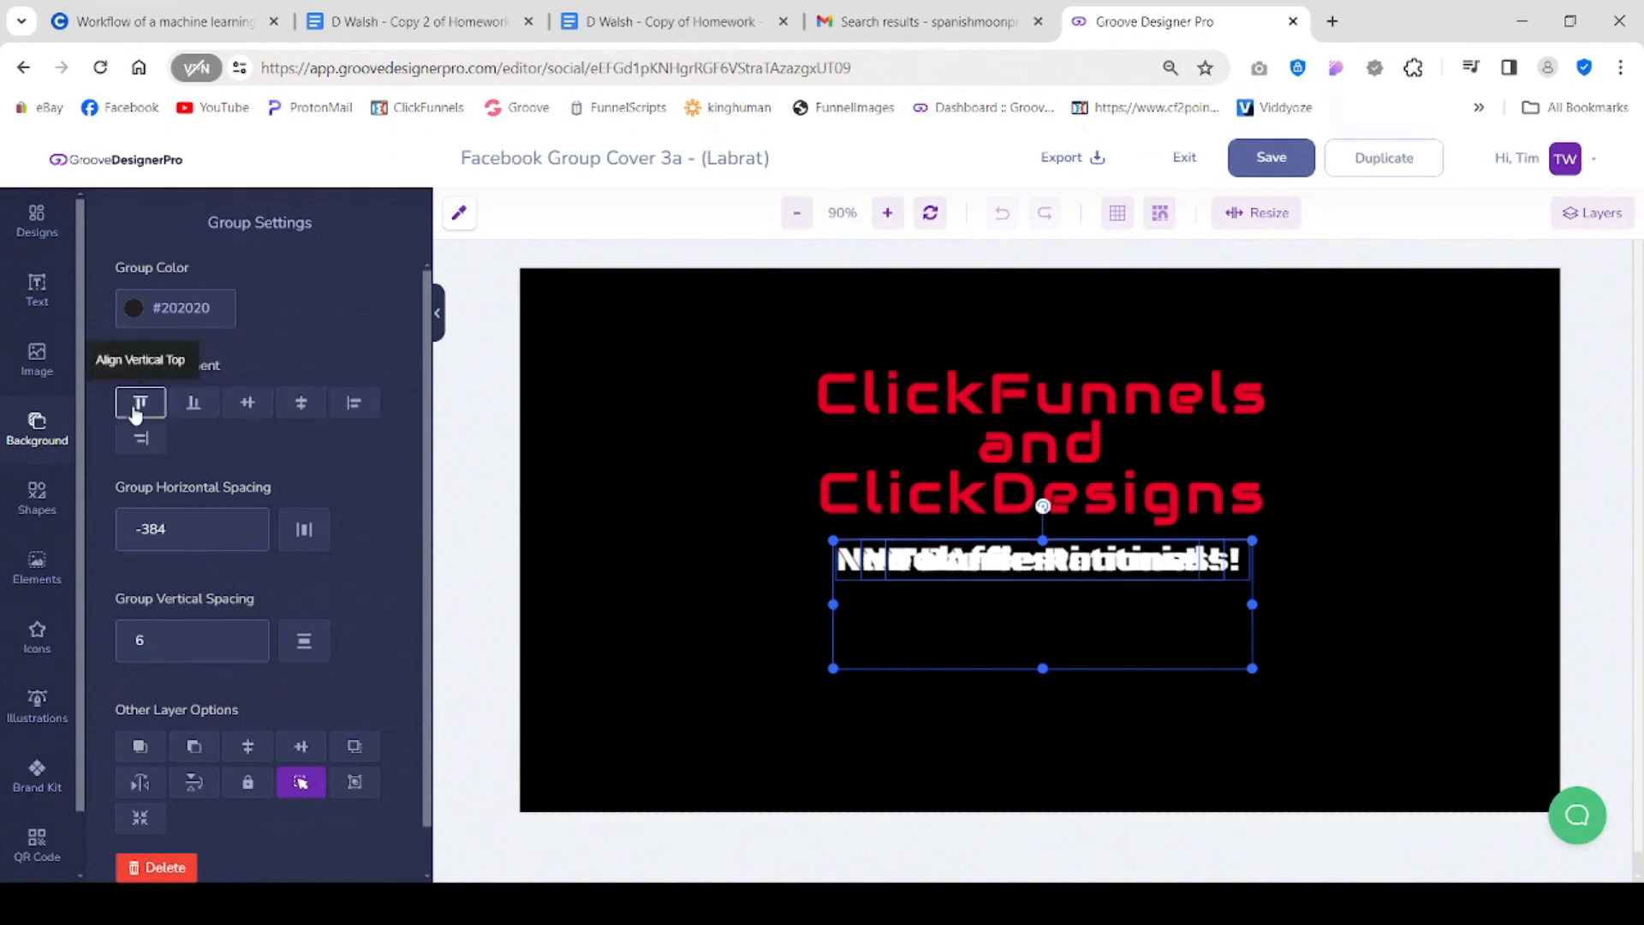
{"action": "left_click", "coordinate": [193, 406]}
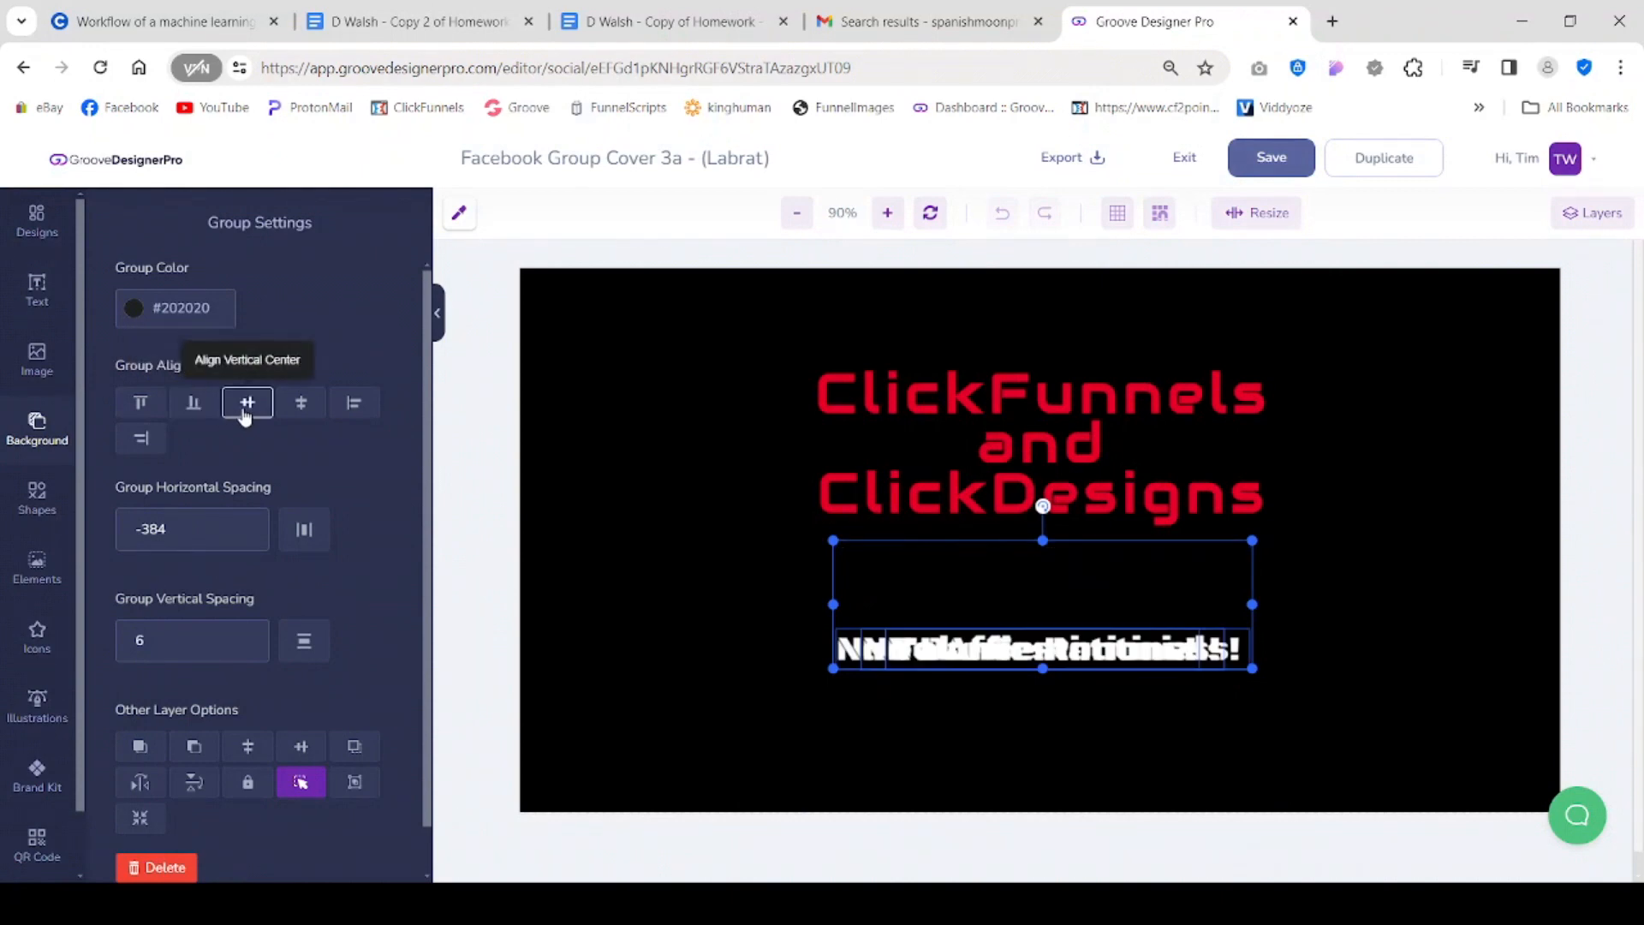
{"action": "left_click", "coordinate": [245, 416]}
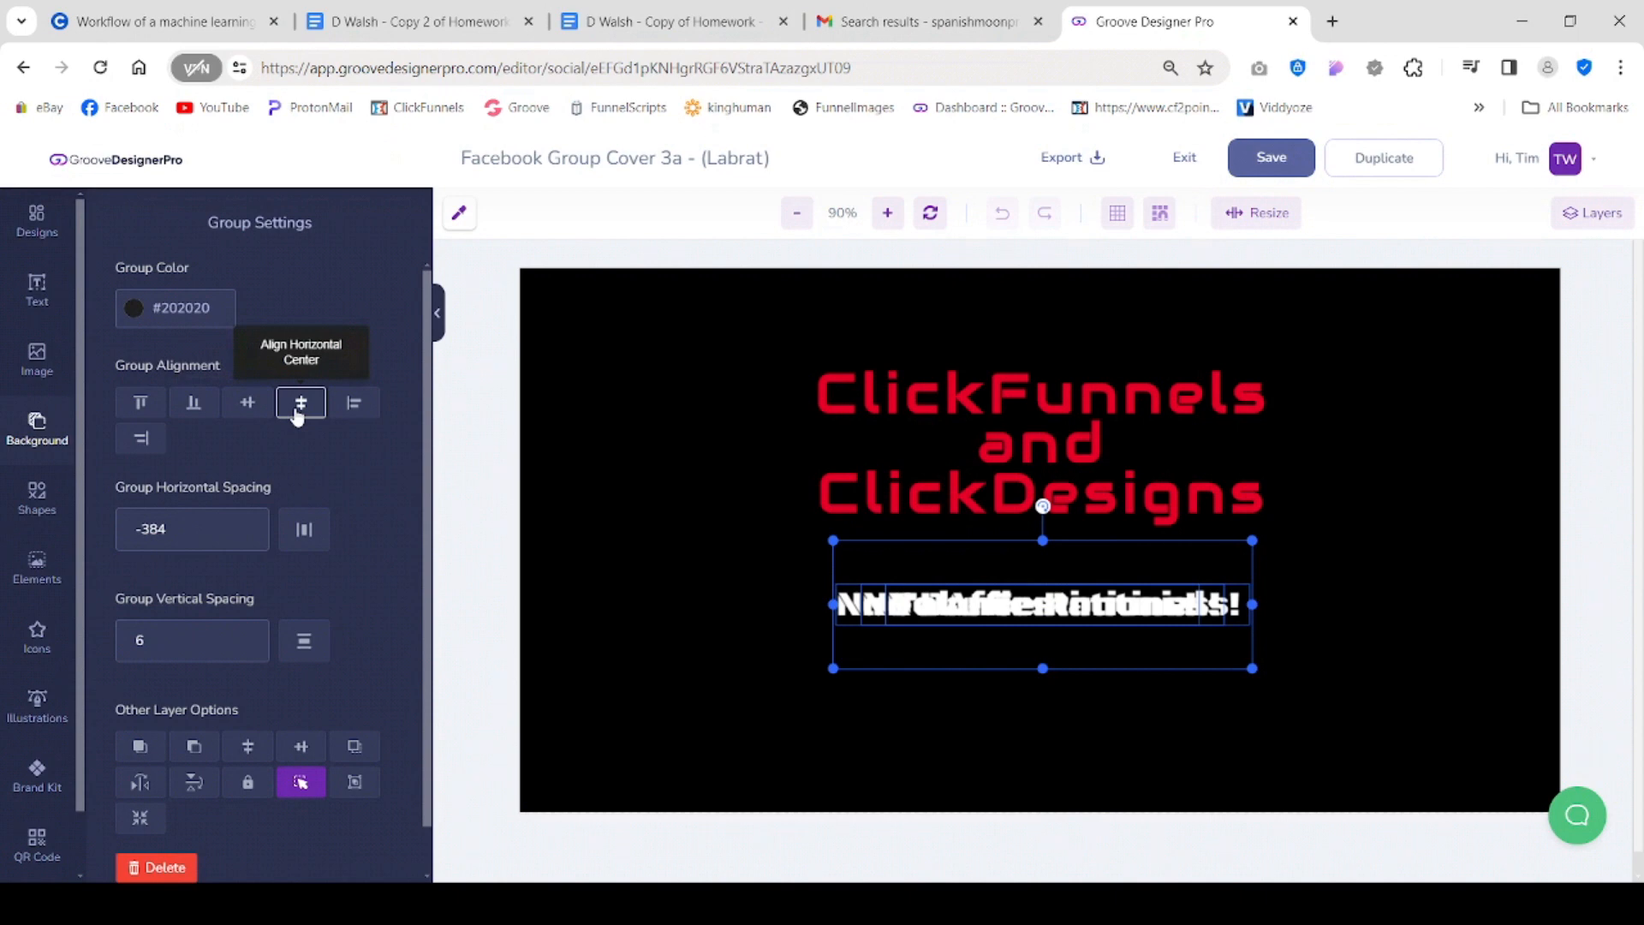
{"action": "left_click", "coordinate": [348, 418]}
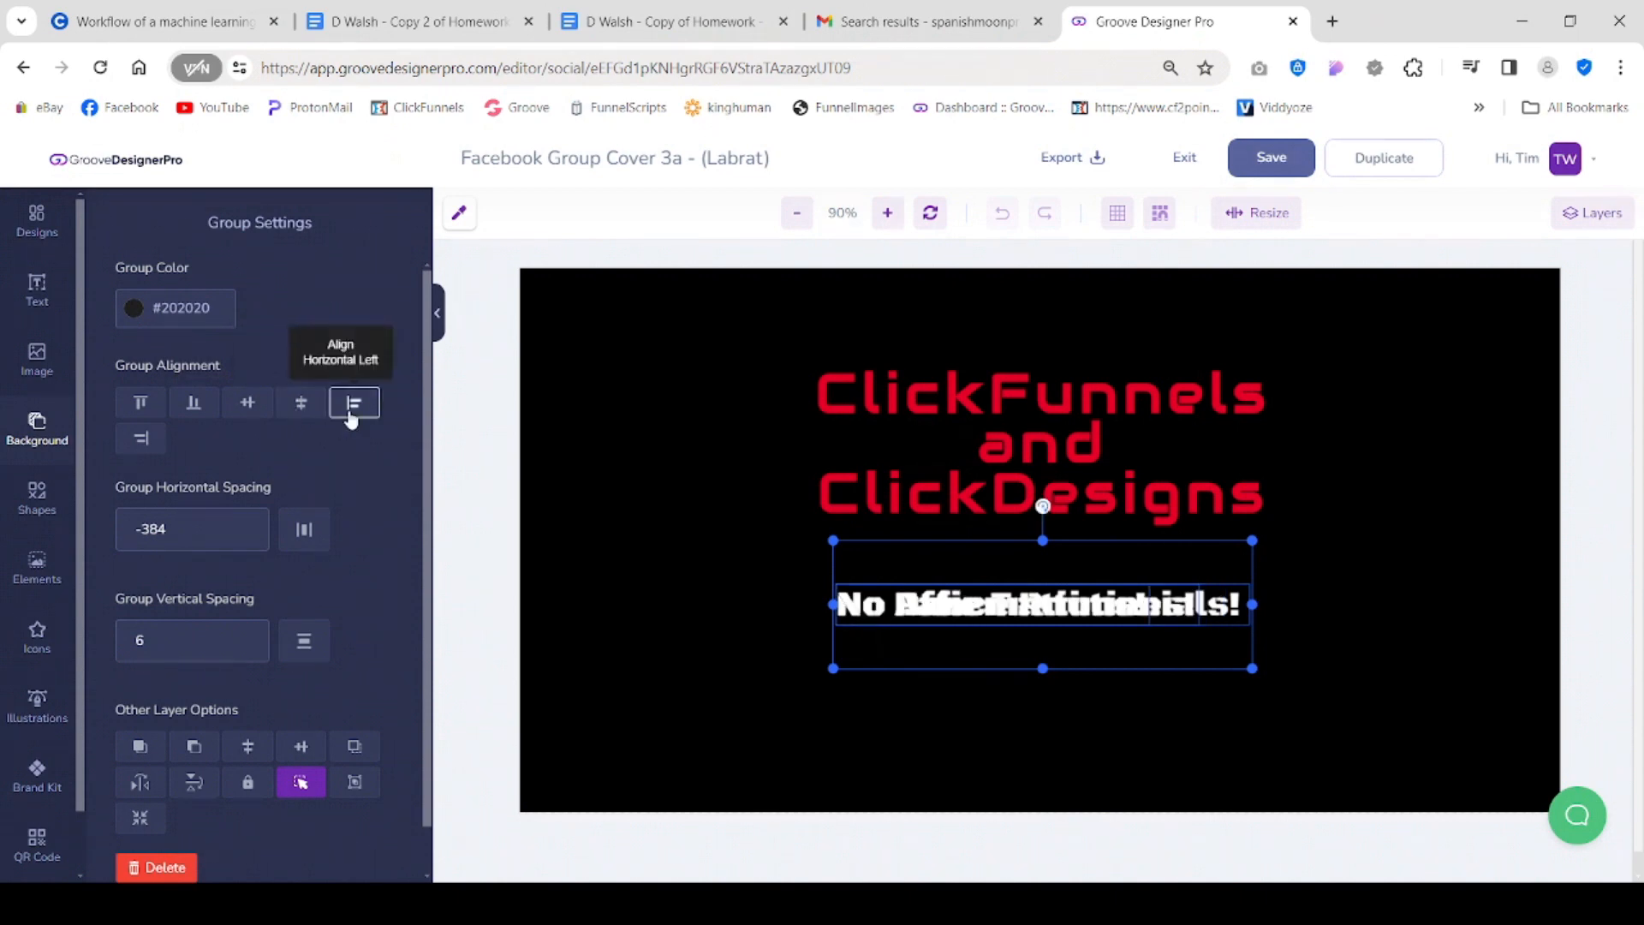
{"action": "left_click", "coordinate": [148, 447]}
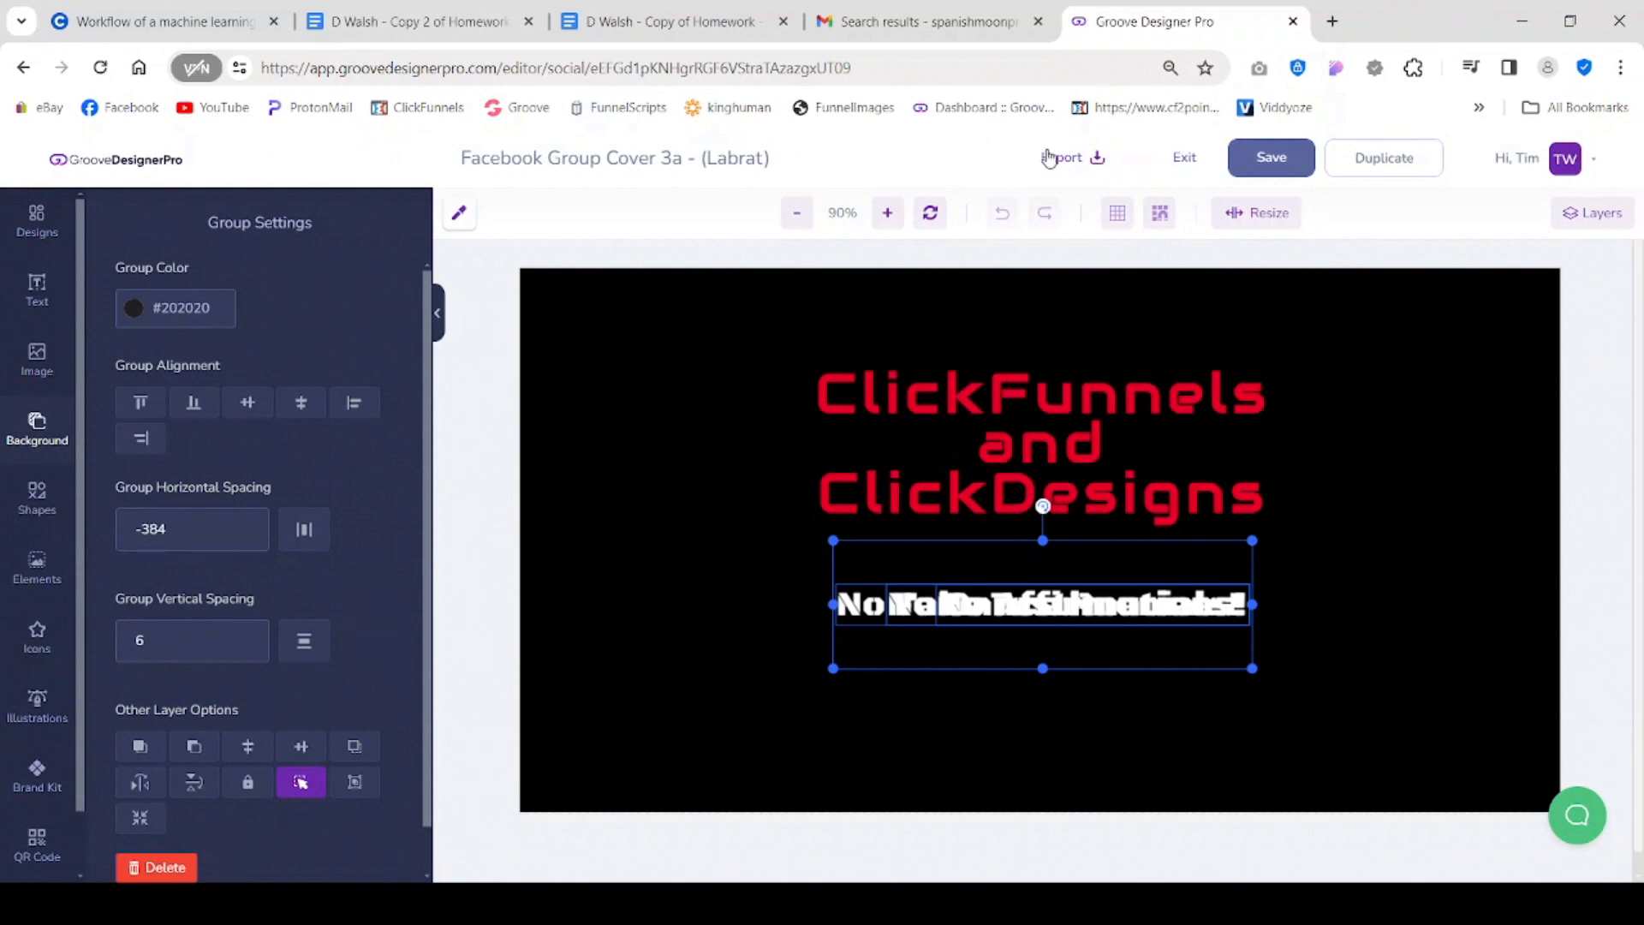
Exit the editor without saving and reopen Facebook Group Cover 3a - (Labrat) for editing from My Designs.
{"action": "left_click", "coordinate": [1177, 164]}
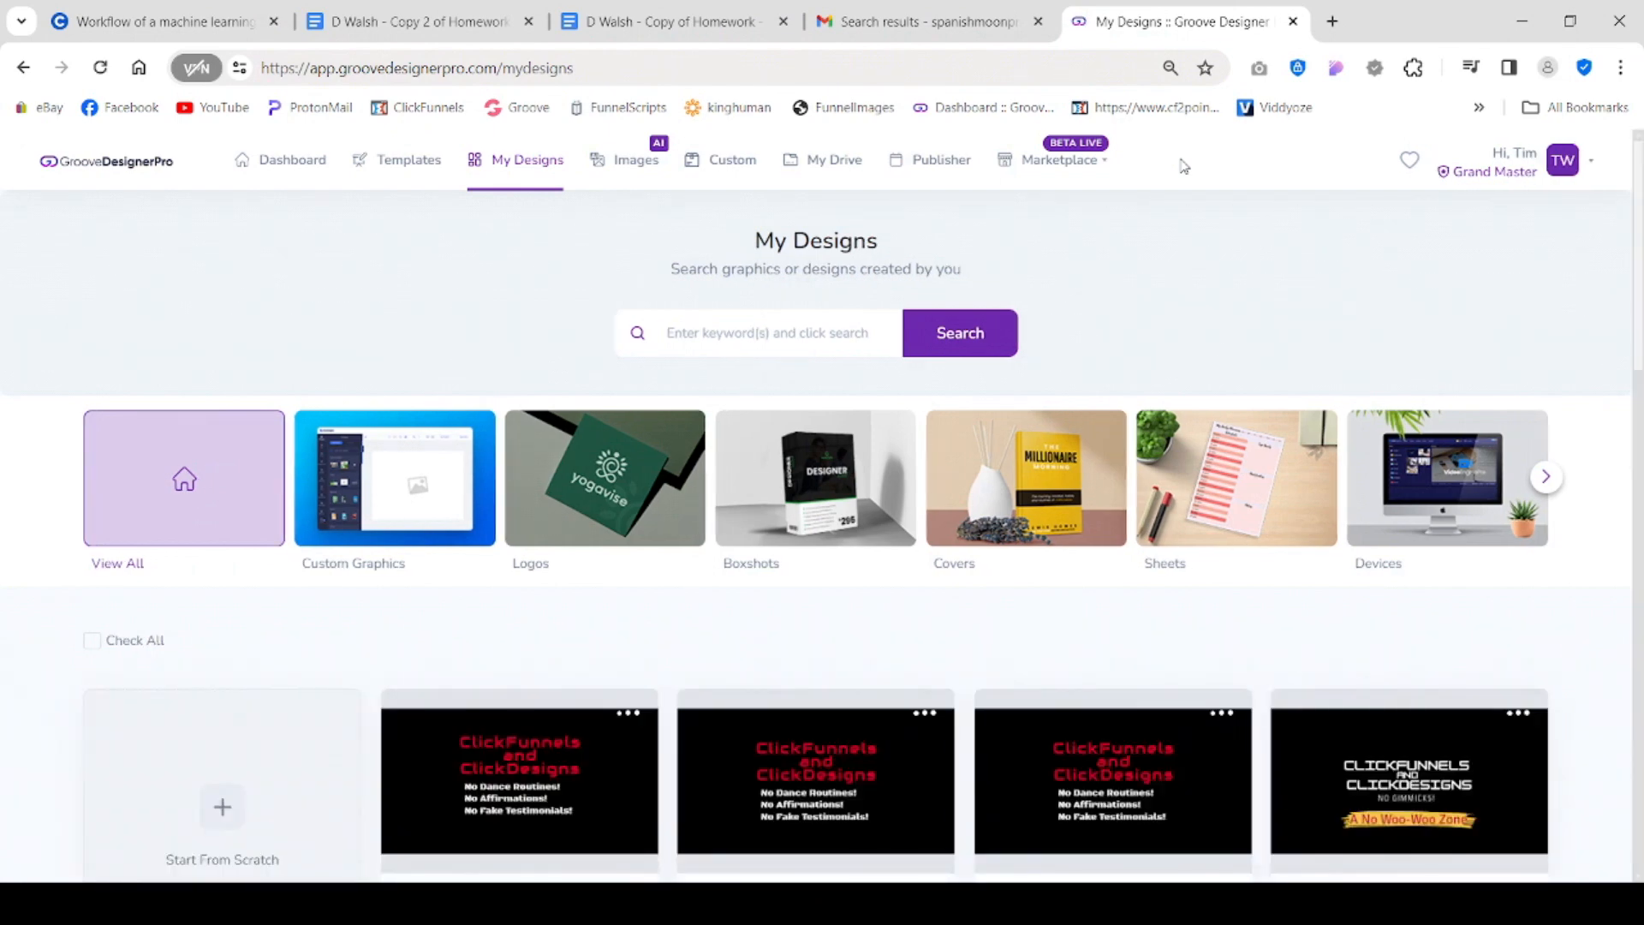
{"action": "scroll", "coordinate": [644, 634], "scroll_direction": "down", "scroll_amount": 3}
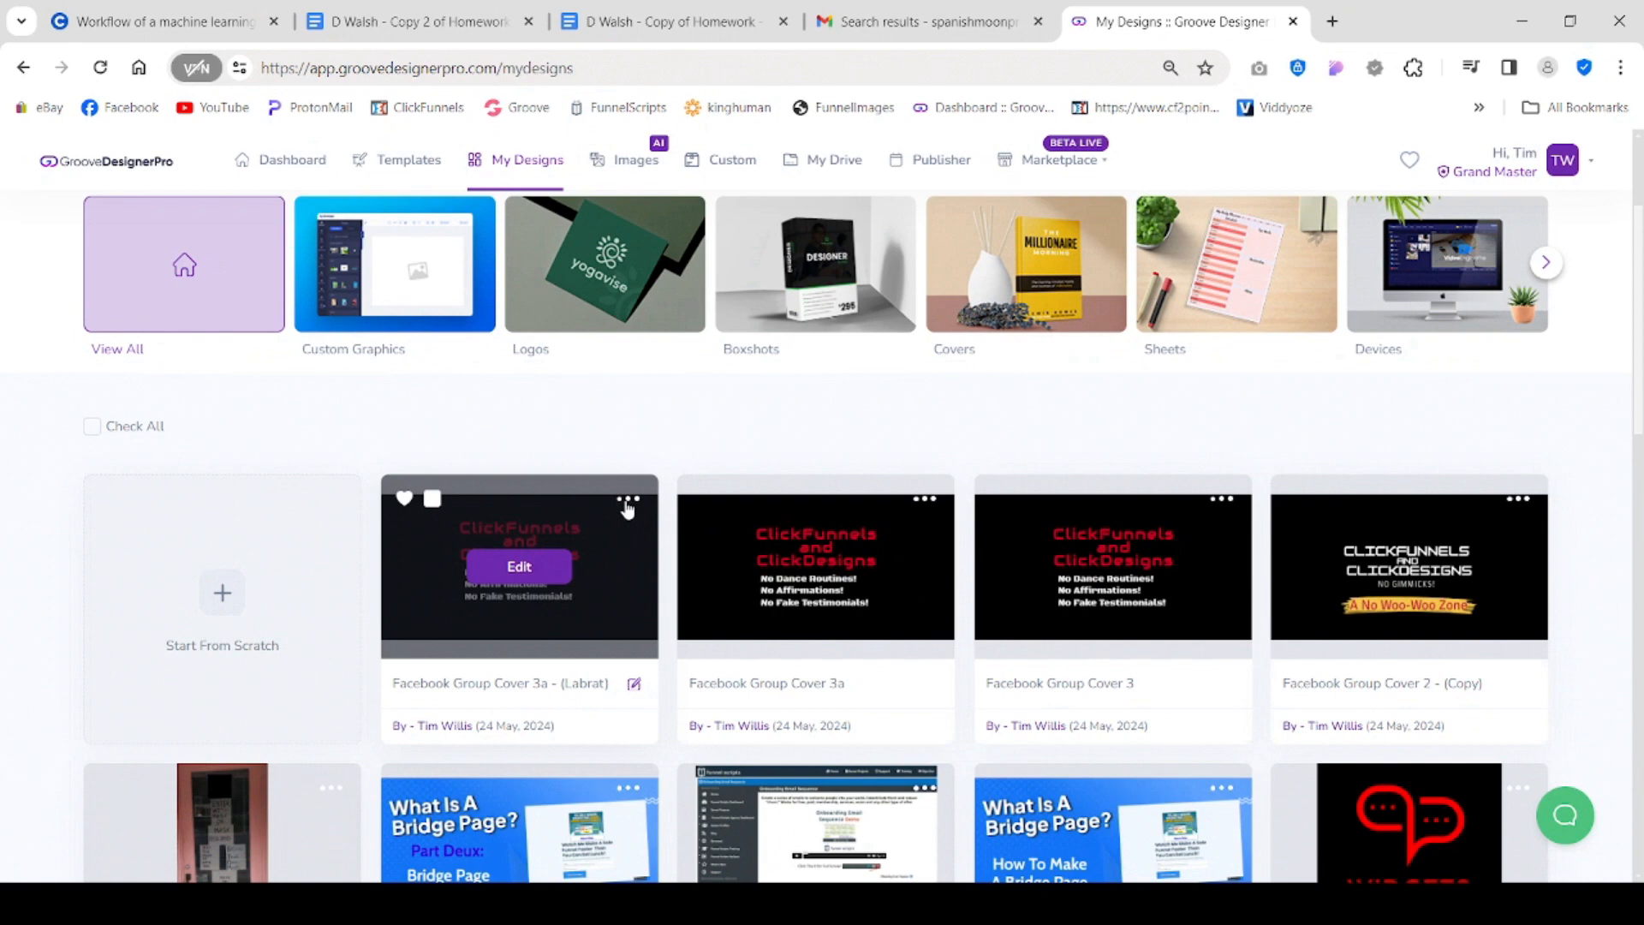
{"action": "left_click", "coordinate": [520, 568]}
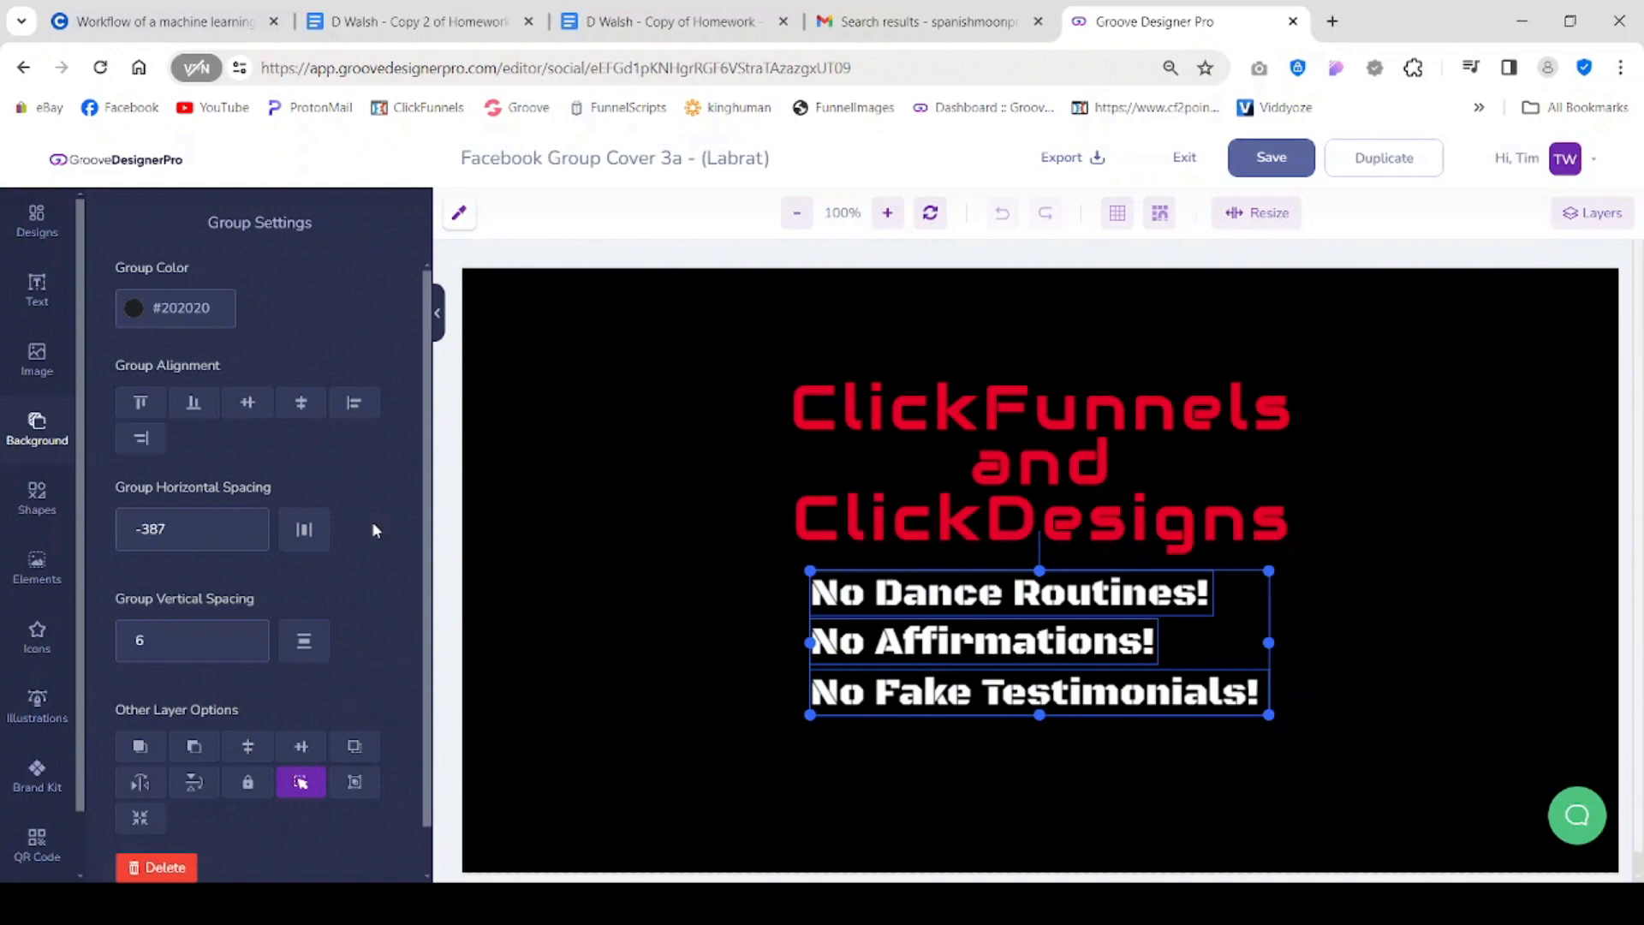
Select the three white text lines together and try vertical top and bottom alignment, leaving them aligned to the bottom.
{"action": "left_click", "coordinate": [139, 404]}
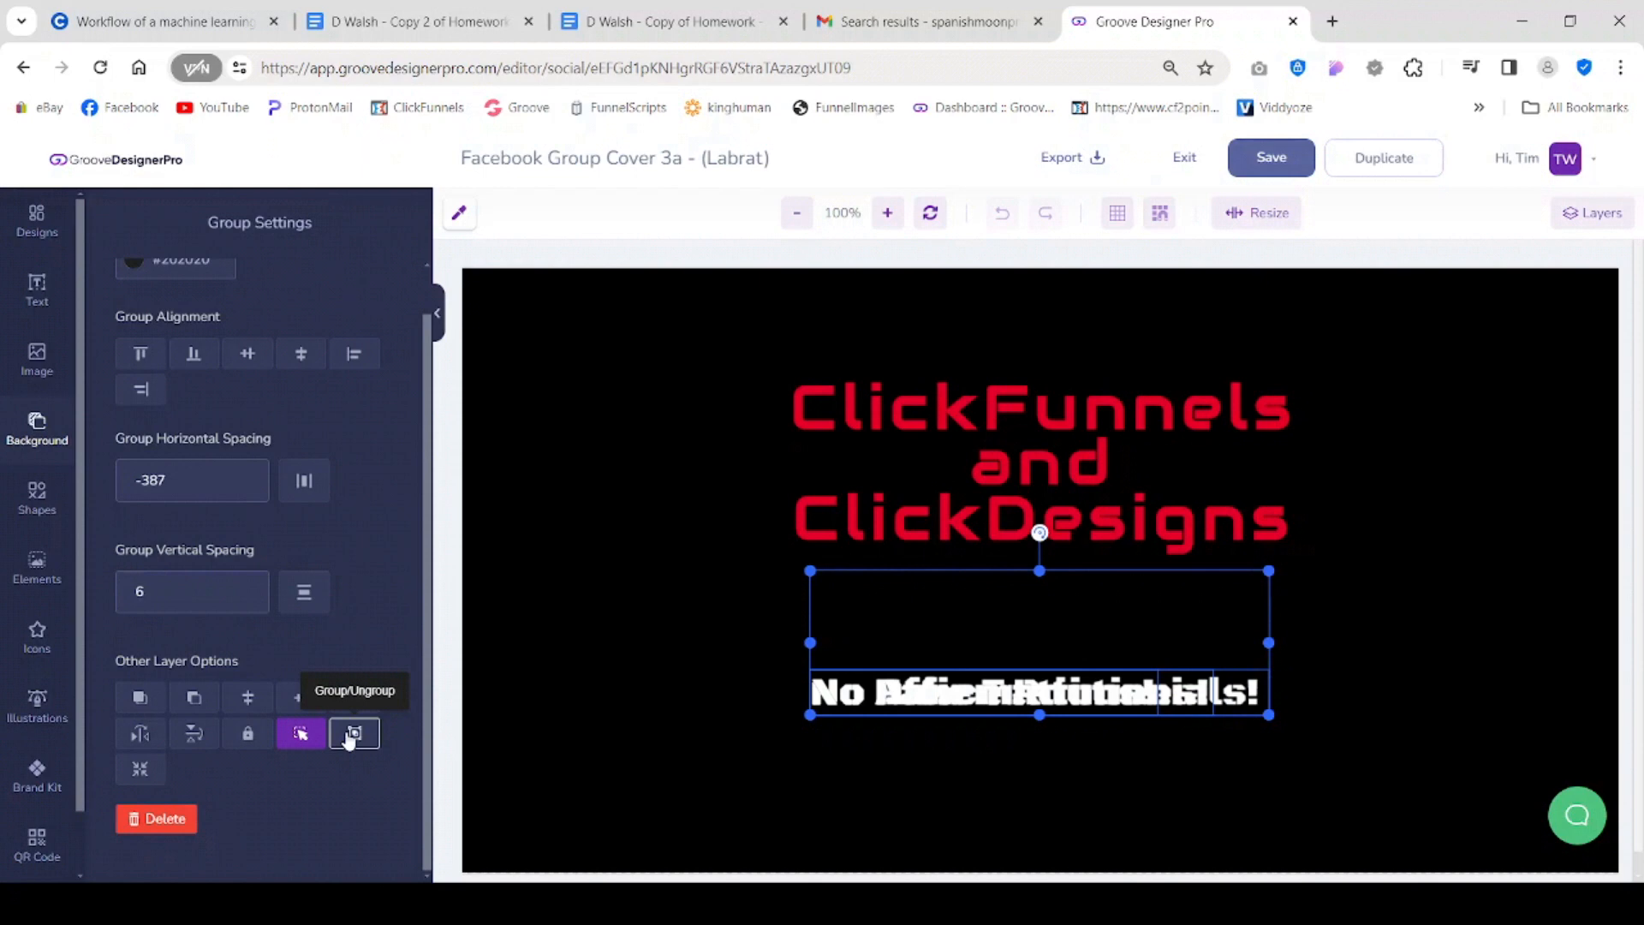
{"action": "scroll", "coordinate": [143, 415], "scroll_direction": "up", "scroll_amount": 1}
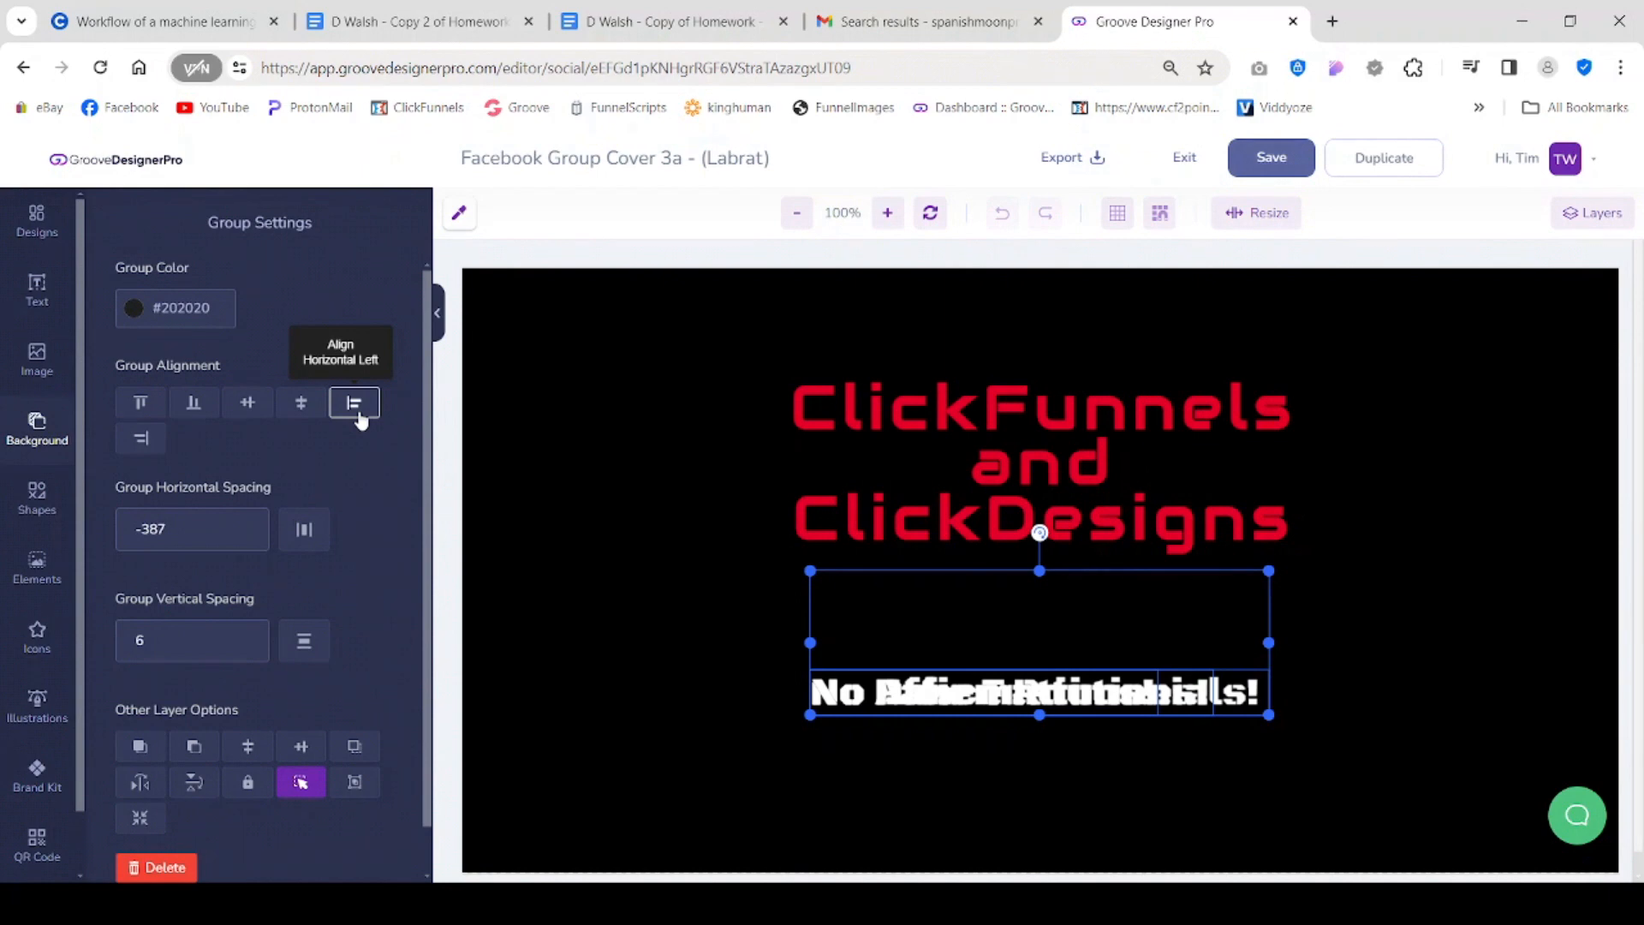
{"action": "scroll", "coordinate": [420, 651], "scroll_direction": "down", "scroll_amount": 1}
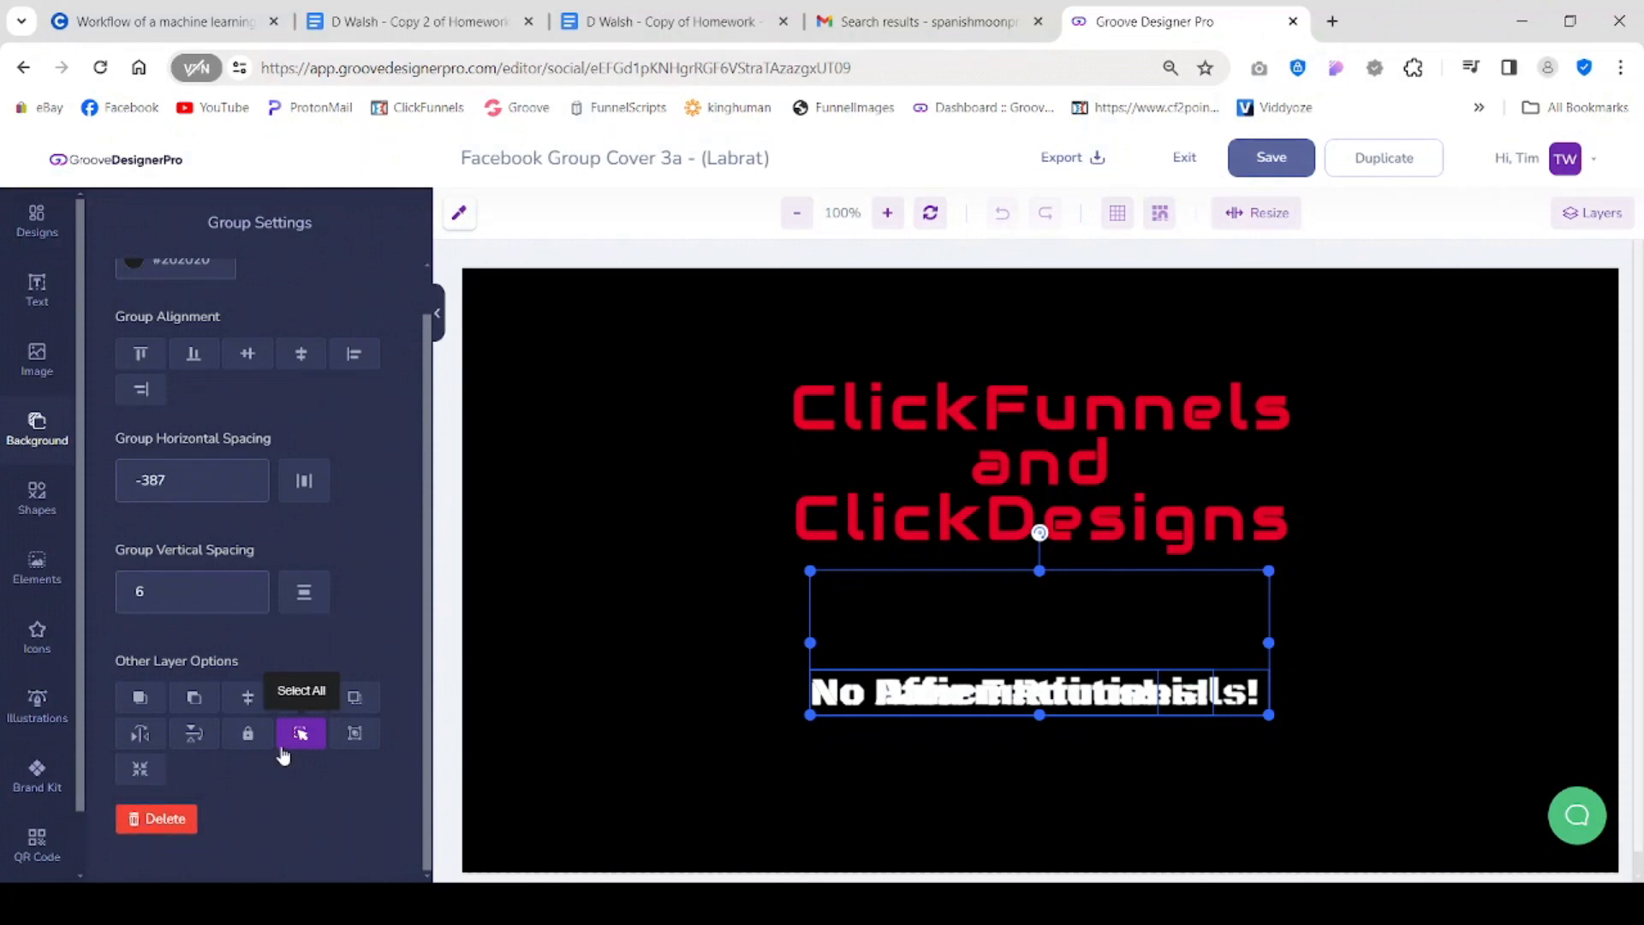
Clear the group selection, select the No Fake Testimonials! layer on its own and view the start of its text settings.
{"action": "left_click", "coordinate": [708, 613]}
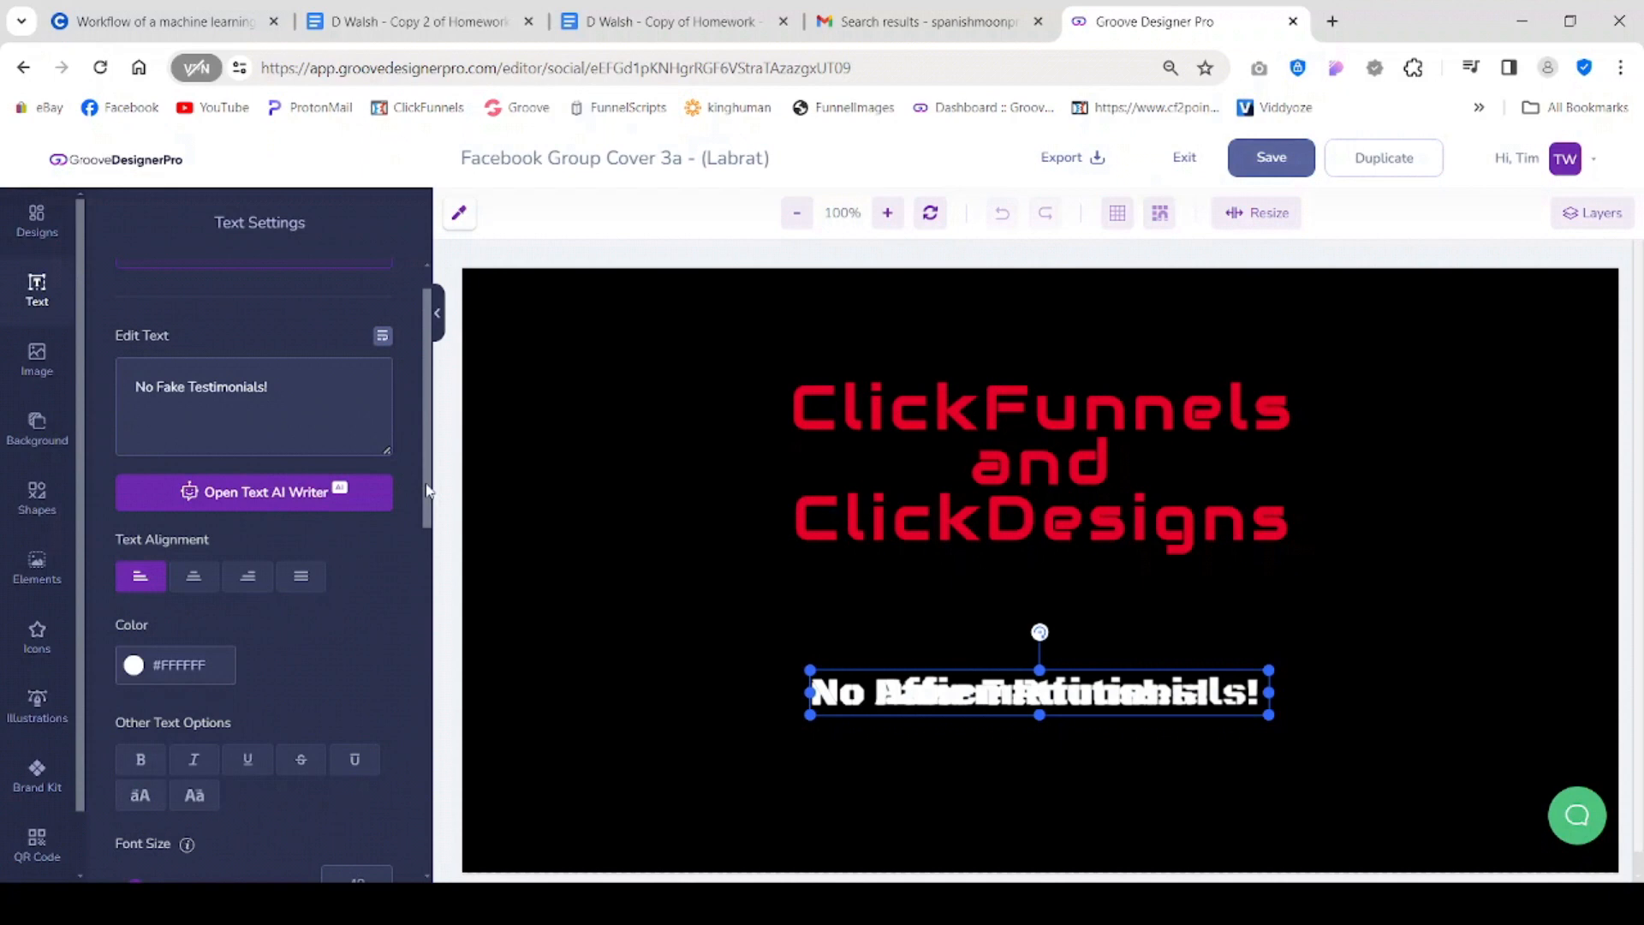
{"action": "left_click_drag", "start_coordinate": [426, 491], "coordinate": [435, 397]}
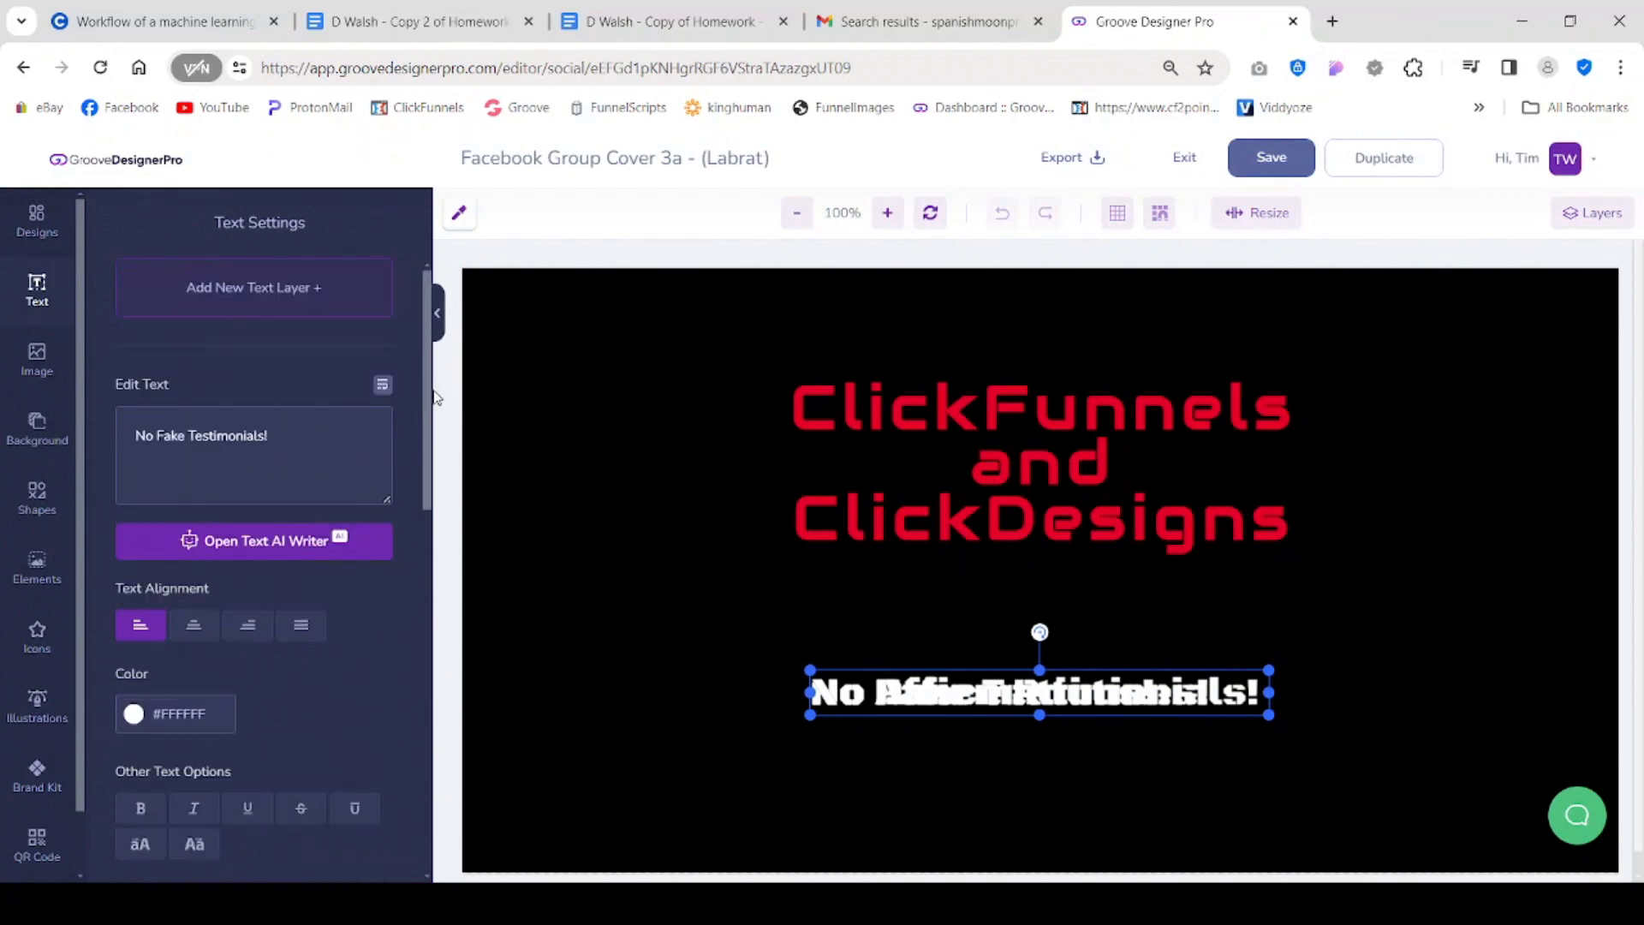